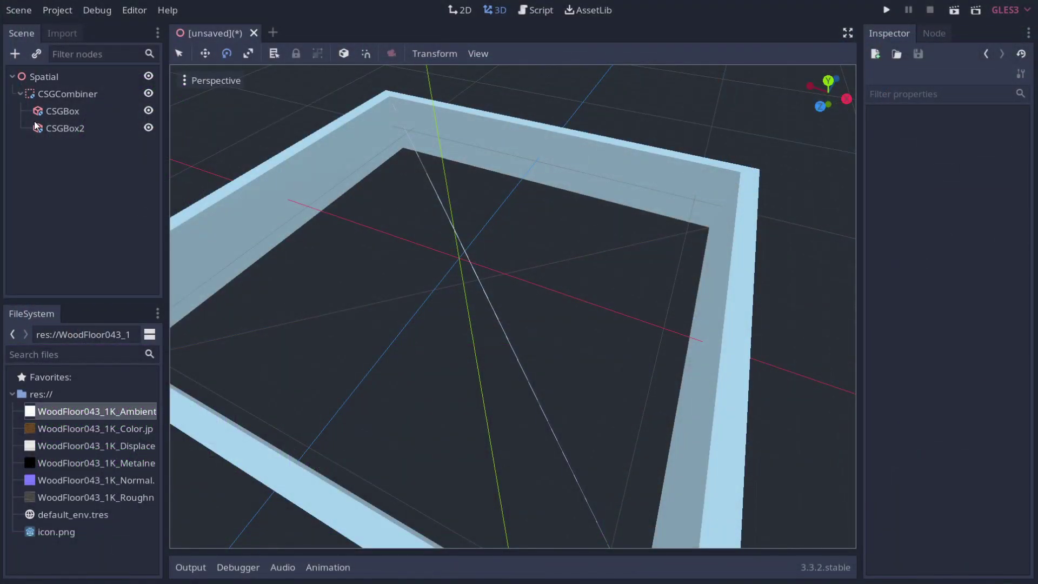
click(65, 129)
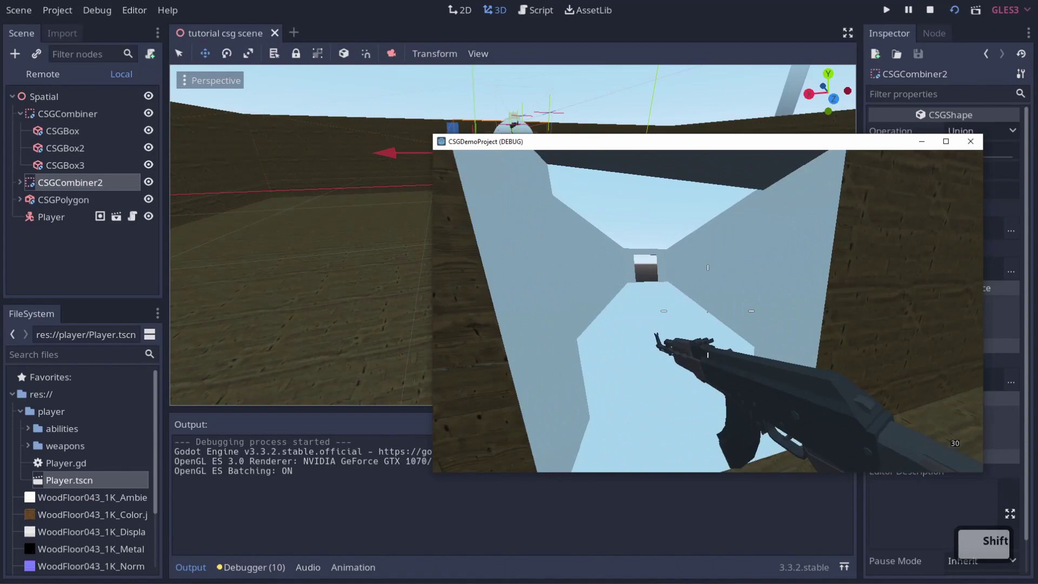
key(shift+w)
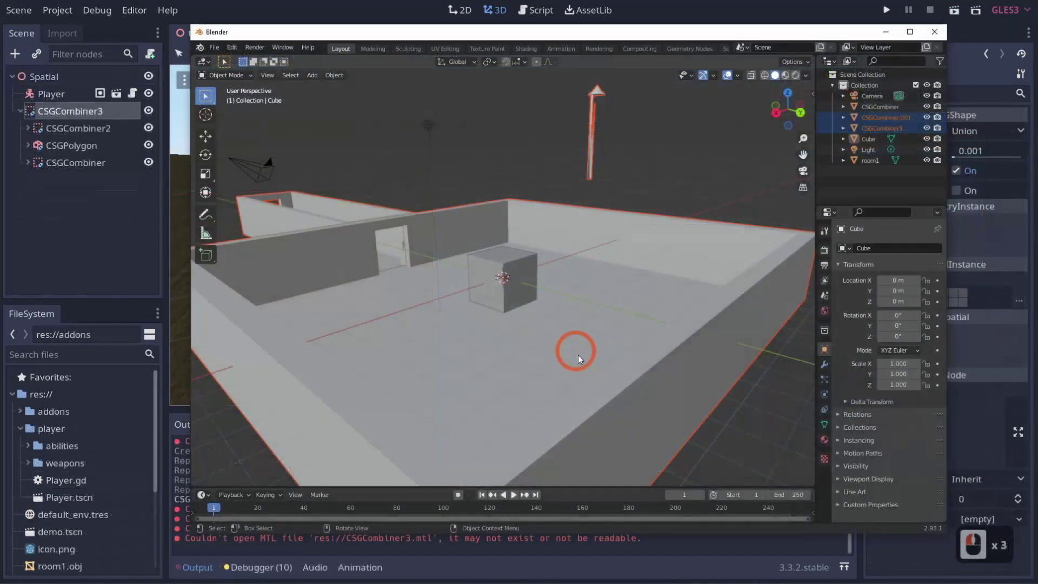
click(579, 356)
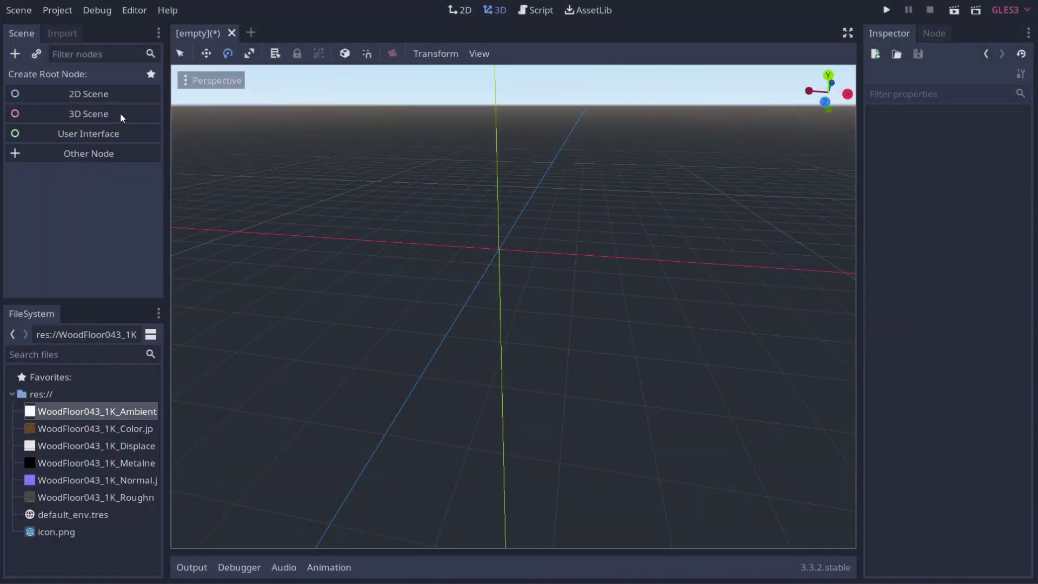
Create a 3D scene root node and add a CSGBox as its child
click(109, 114)
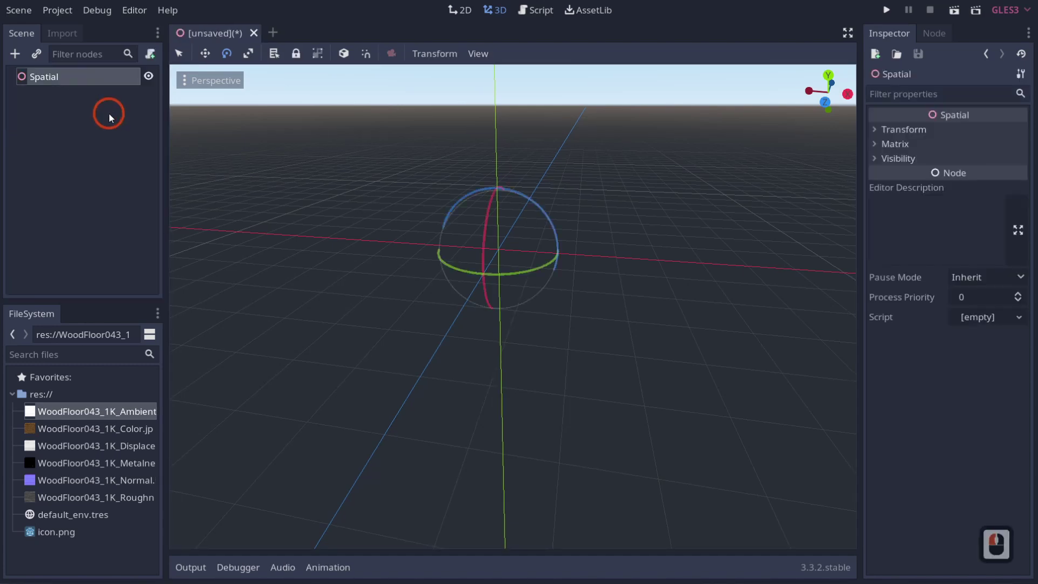
right_click(67, 82)
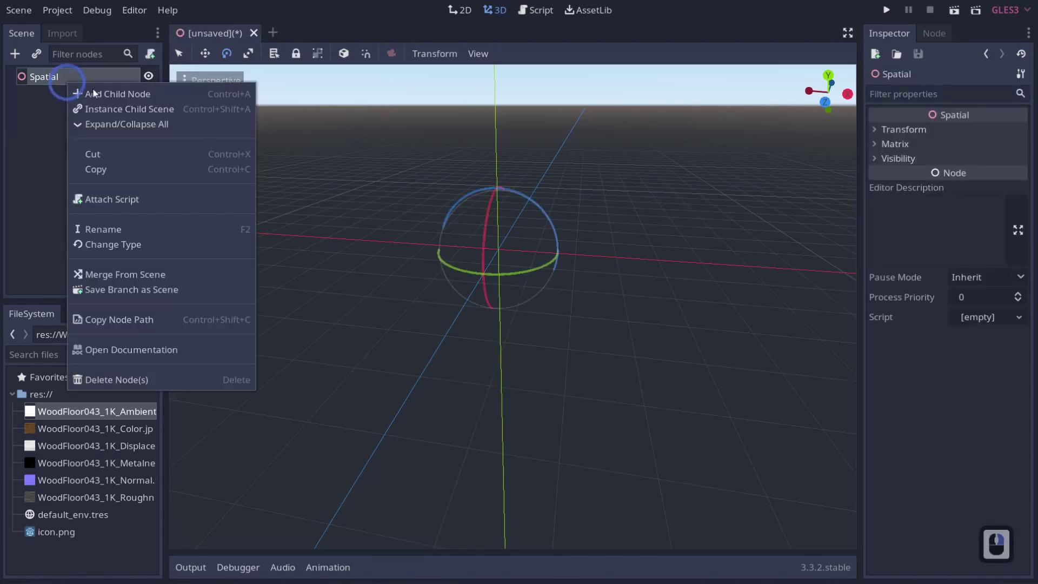
click(108, 95)
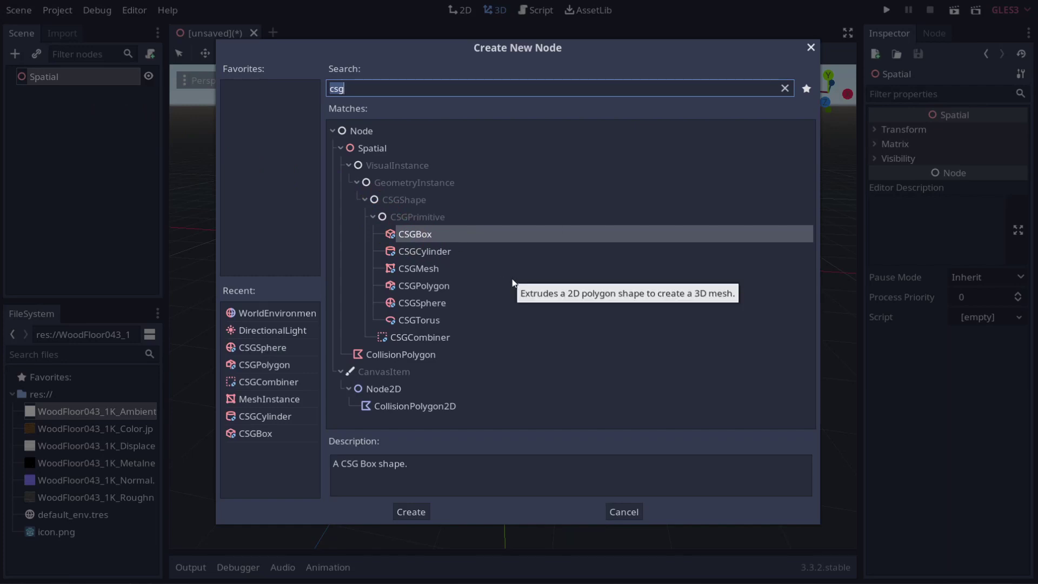
text(g)
key(BackSpace)
text(csg)
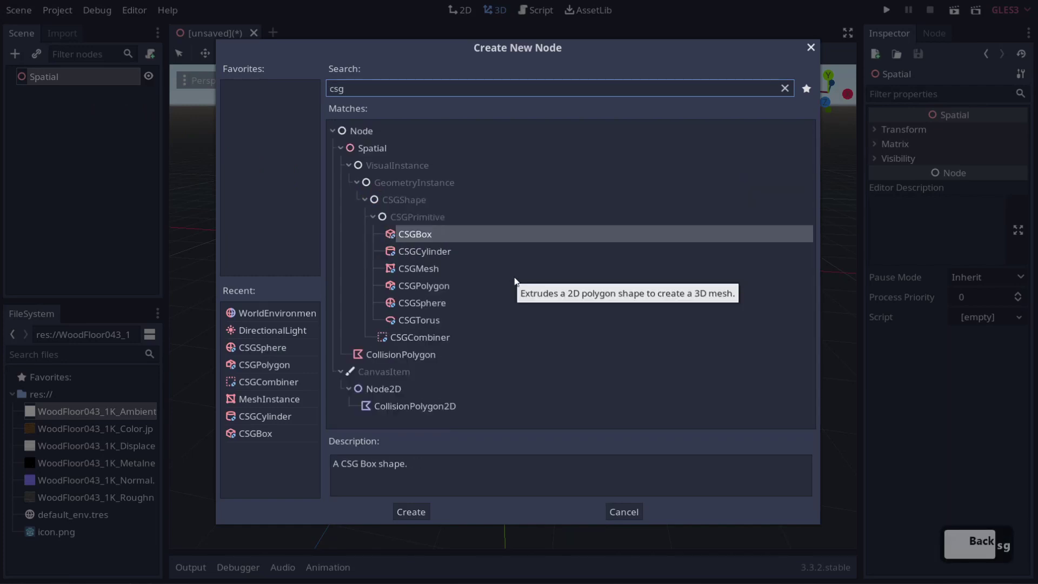
double_click(427, 238)
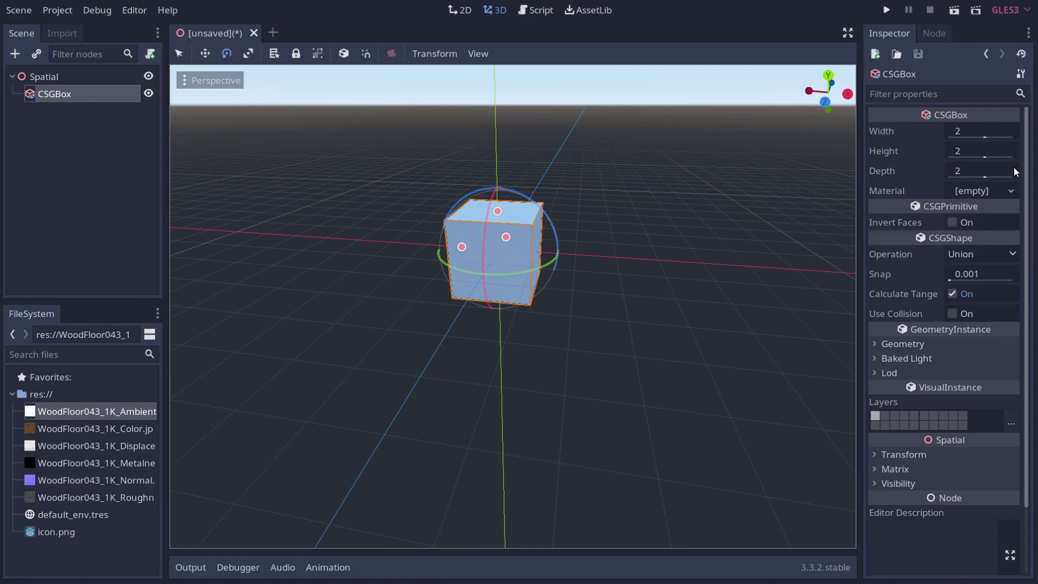
Set the CSGBox's width to 20, height to 3 and depth to 18
mouse_move(984, 137)
mouse_down()
mouse_move(1000, 137)
mouse_move(980, 138)
mouse_move(991, 139)
mouse_up()
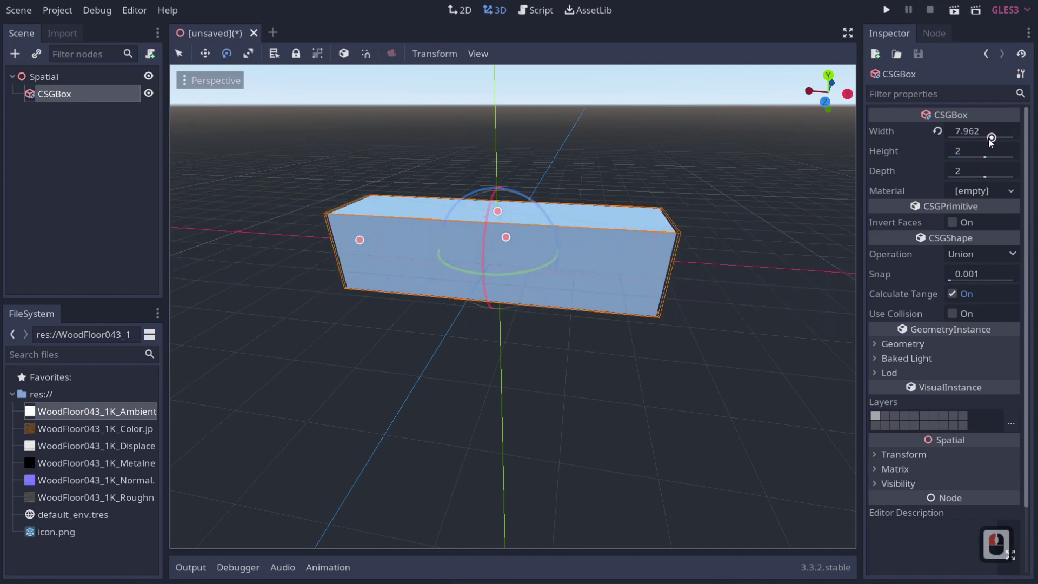
double_click(977, 132)
text(20)
key(Return)
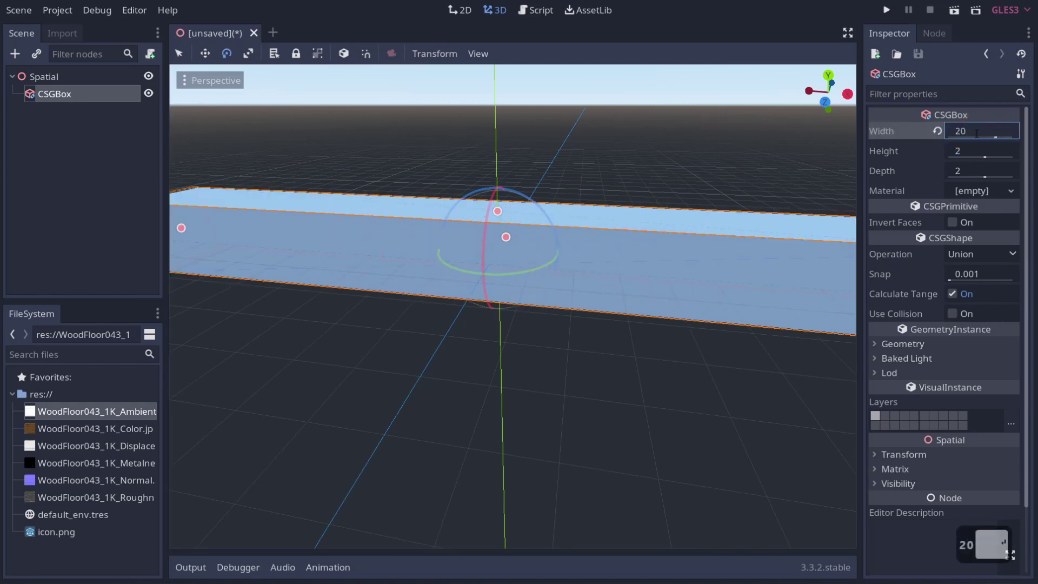
click(970, 149)
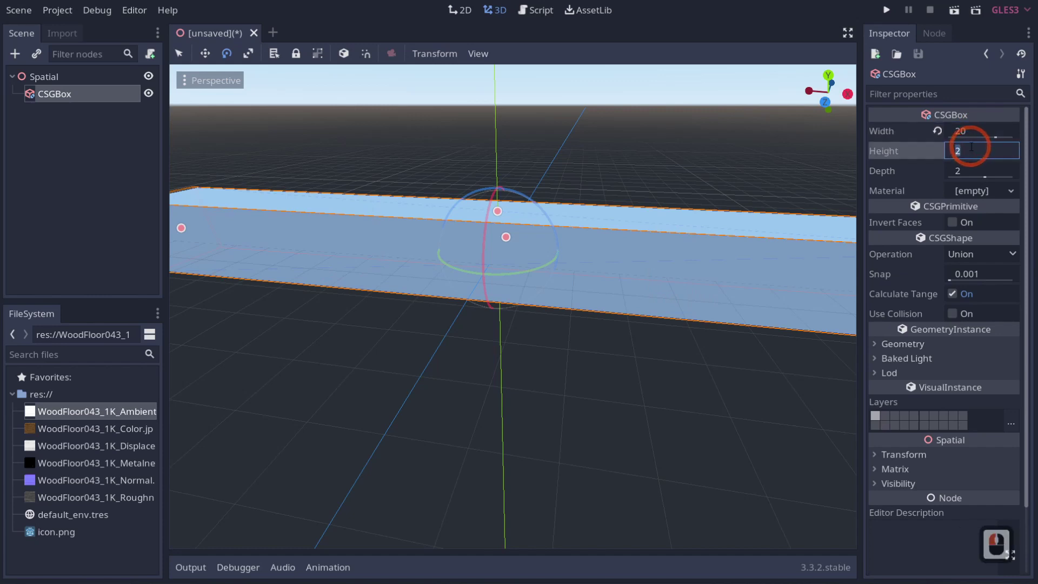
text(3)
key(Return)
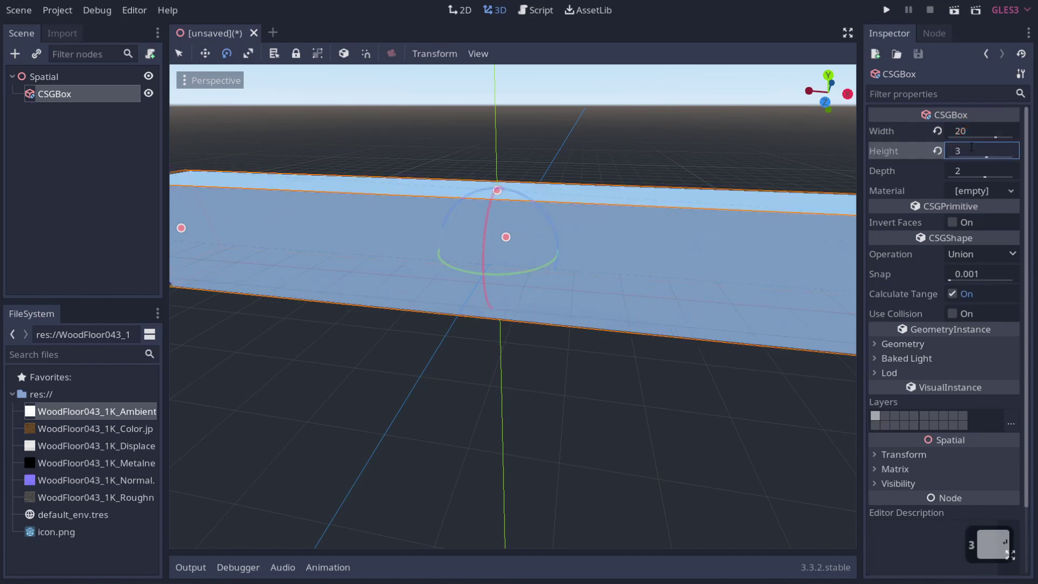
click(963, 178)
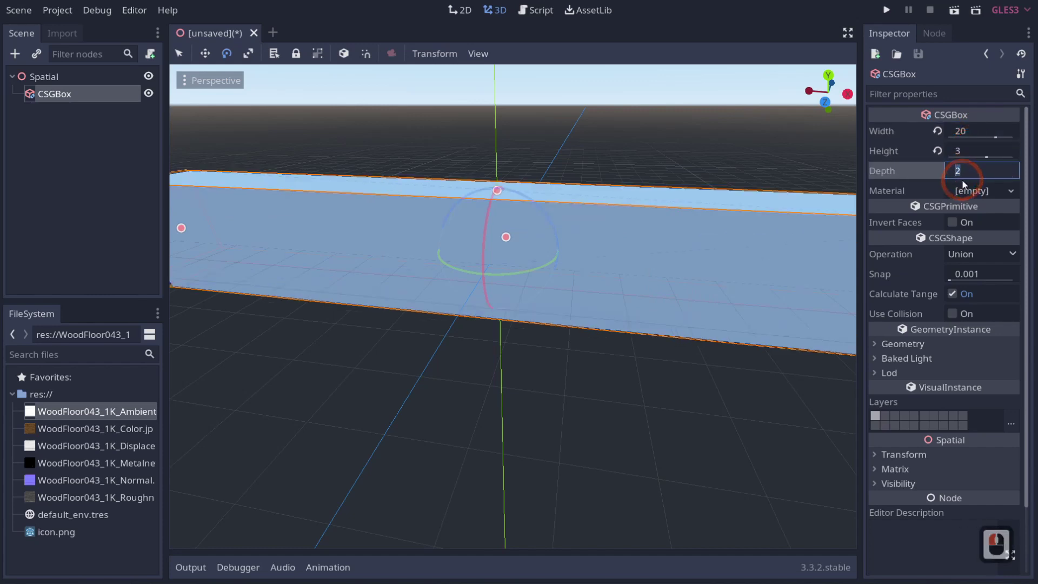
text(18)
key(Return)
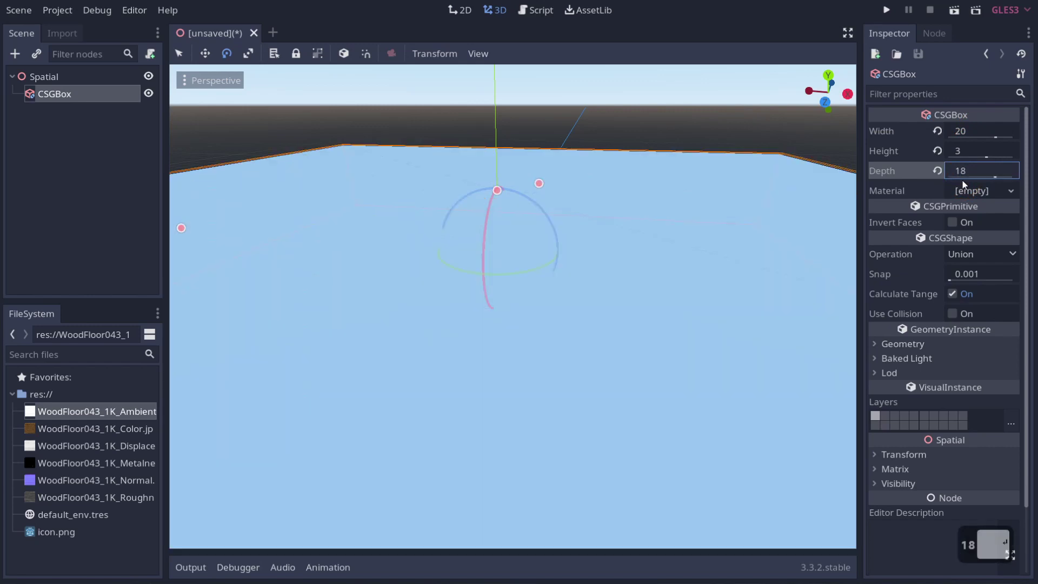
Turn on Invert Faces for the CSGBox and view the box from the inside
right_drag(706, 215, 465, 297)
key(s)
key(s)
key(s)
key(s)
key(s)
key(s)
key(s)
key(s)
key(a)
middle_drag(521, 294, 520, 242)
right_drag(522, 243, 528, 245)
key(q)
key(w)
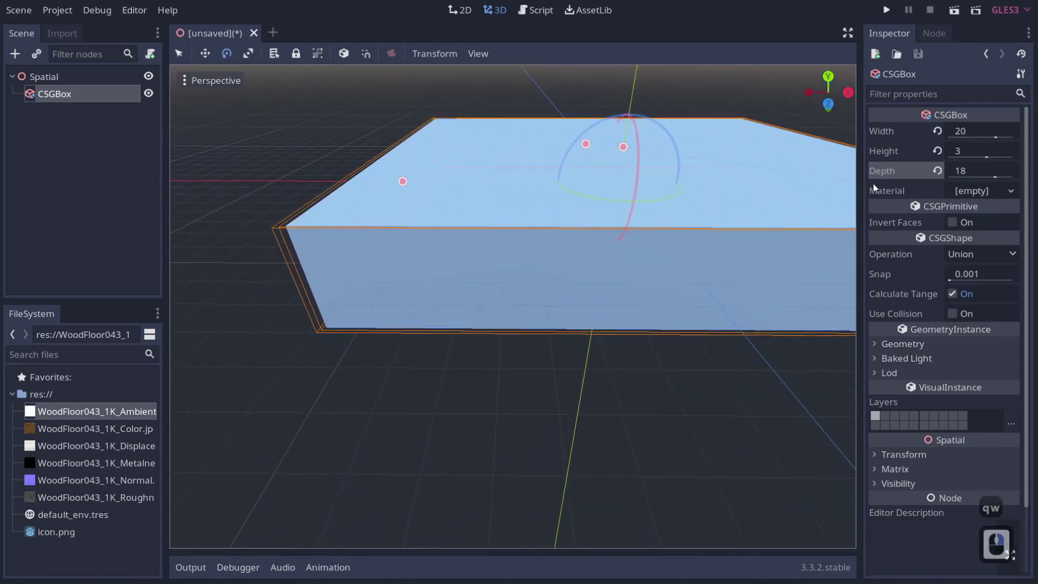
click(952, 222)
right_drag(564, 224, 565, 223)
key(w)
key(d)
key(w)
key(d)
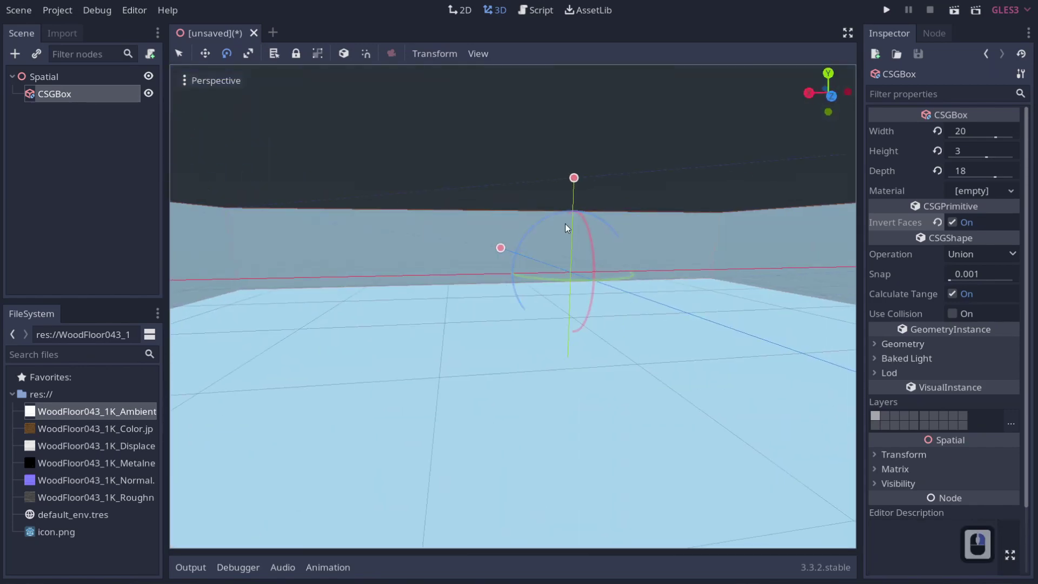
Turn Invert Faces back off for the CSGBox and view it from outside
click(952, 222)
right_drag(733, 253, 732, 254)
key(s)
key(s)
key(s)
key(s)
key(s)
key(s)
key(s)
key(s)
key(s)
key(s)
key(s)
key(s)
key(s)
key(s)
key(s)
key(s)
key(s)
key(s)
key(s)
key(s)
key(s)
key(s)
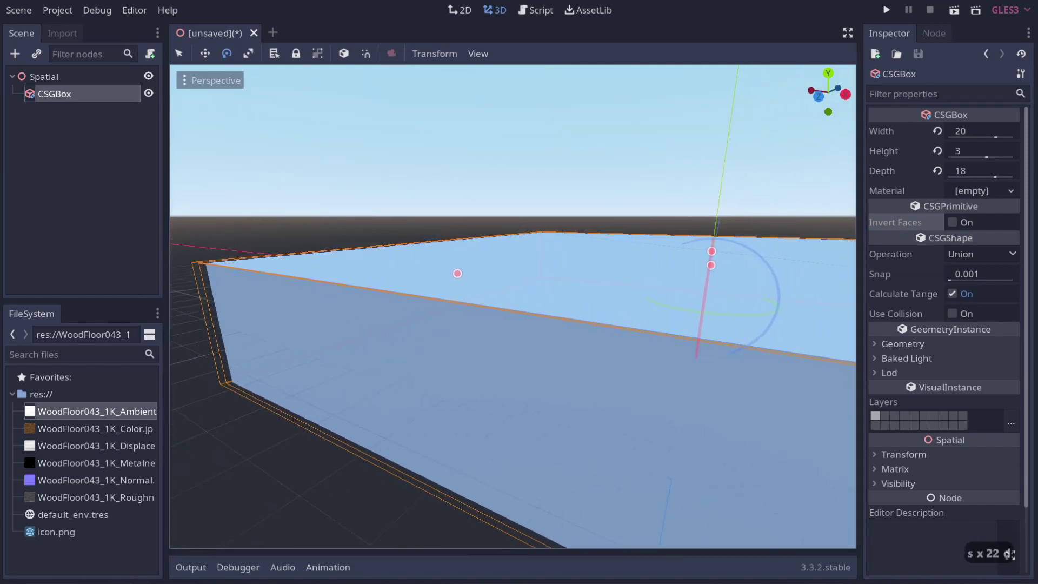
Try the Intersection and Subtraction operations on the CSGBox and return it to Union
click(980, 253)
click(987, 288)
click(973, 255)
click(983, 304)
click(974, 258)
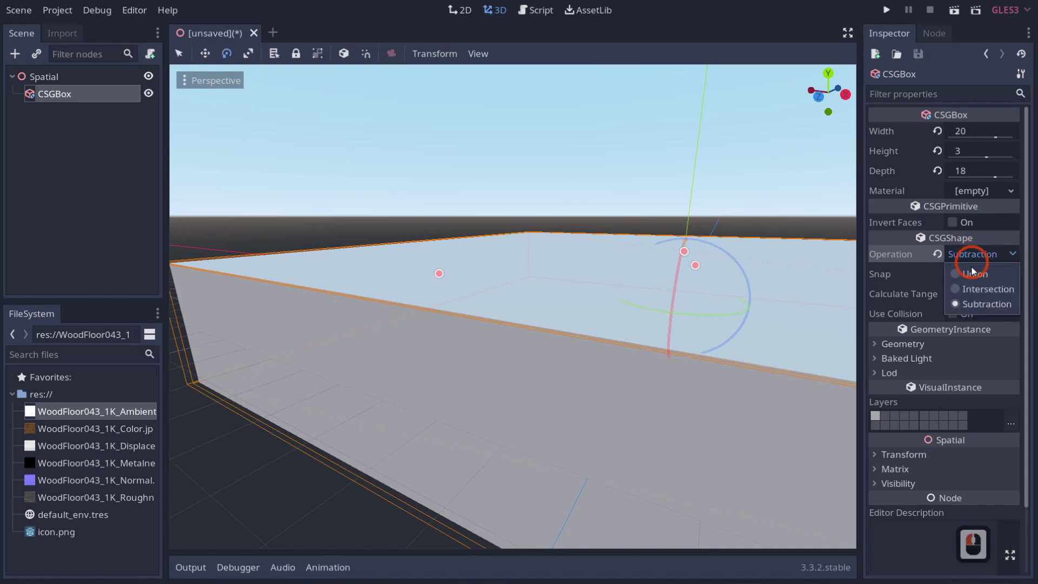
click(968, 272)
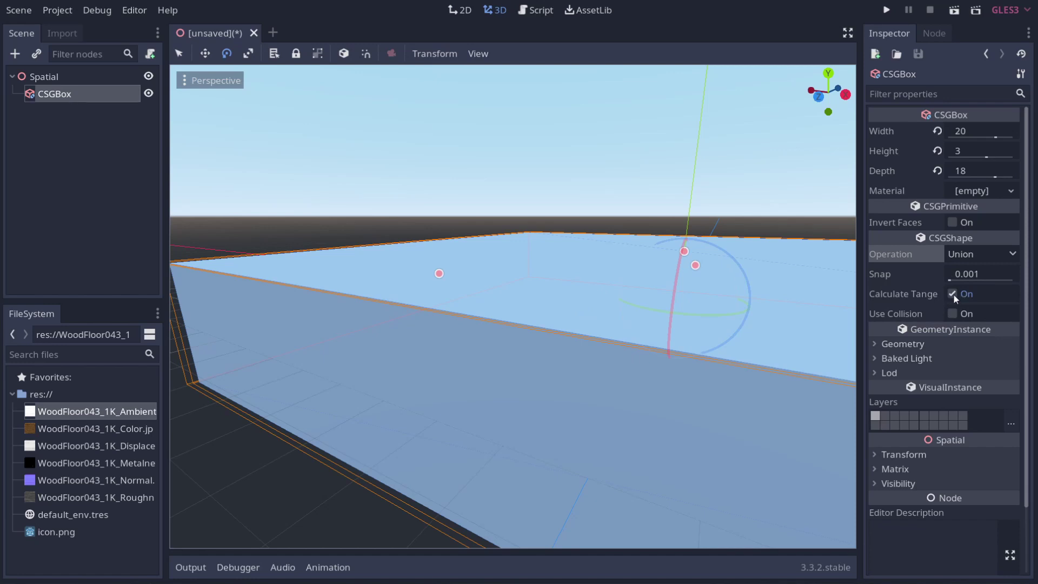
Duplicate the CSGBox and reduce the copy's width to about 18.5
mouse_move(908, 315)
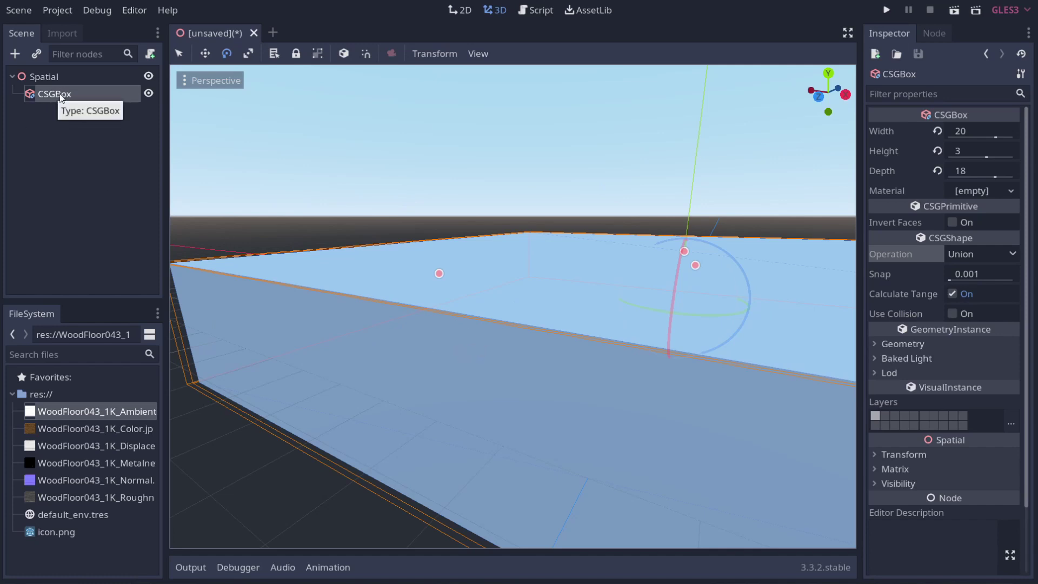
key(ctrl+d)
middle_drag(553, 254, 488, 201)
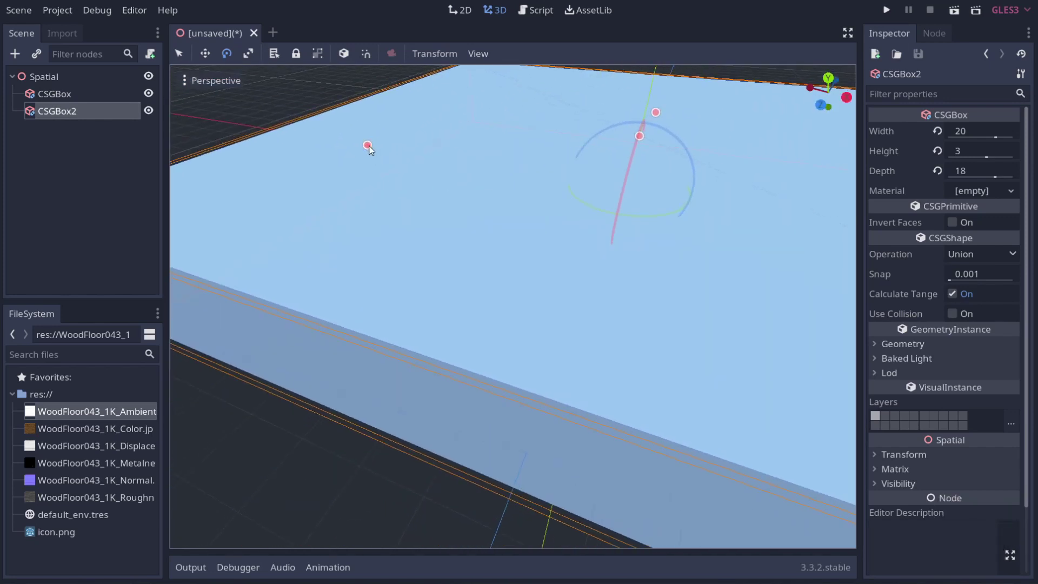
drag(368, 145, 384, 151)
right_drag(543, 169, 518, 292)
key(d)
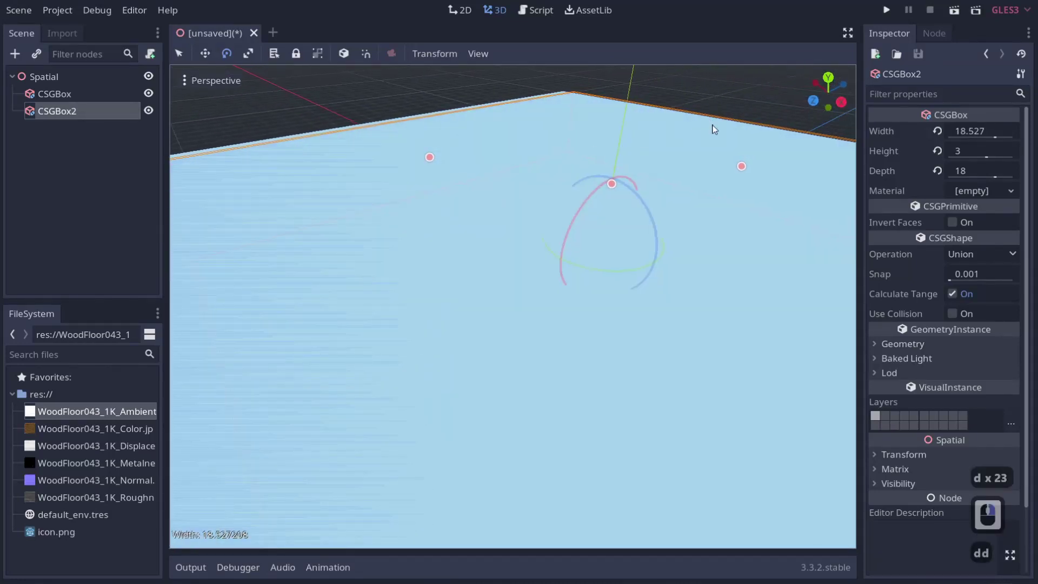
Reduce the duplicate box's depth to about 16.8 and set its operation to Subtraction
drag(741, 165, 737, 171)
right_drag(736, 171, 516, 290)
key(s)
key(d)
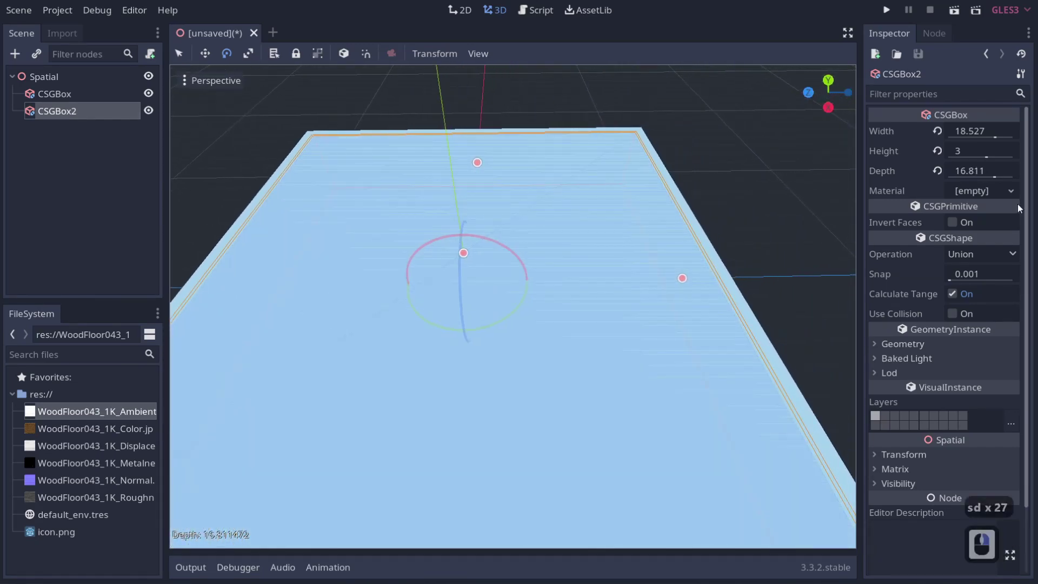
click(981, 255)
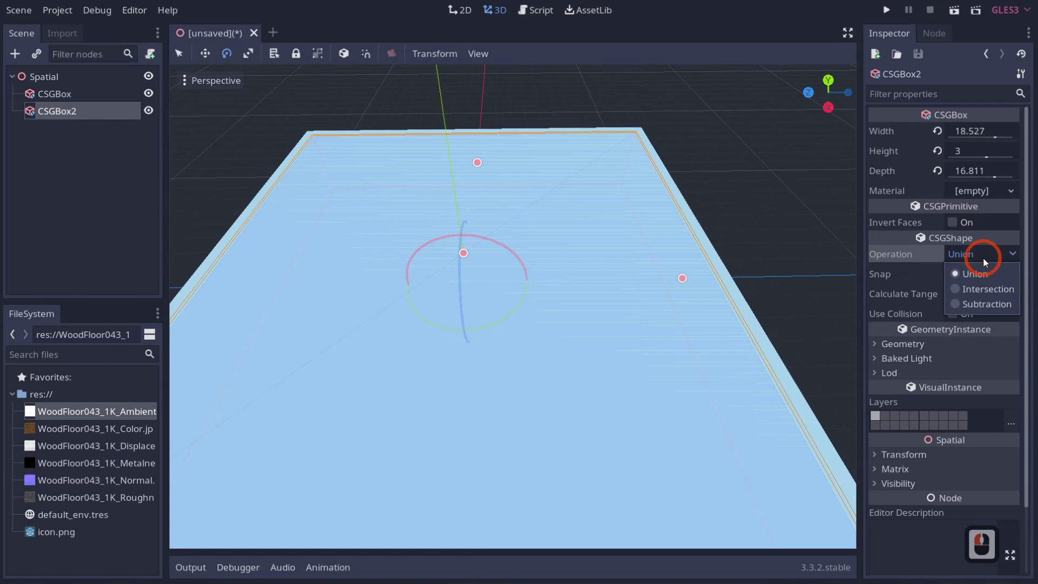
click(979, 304)
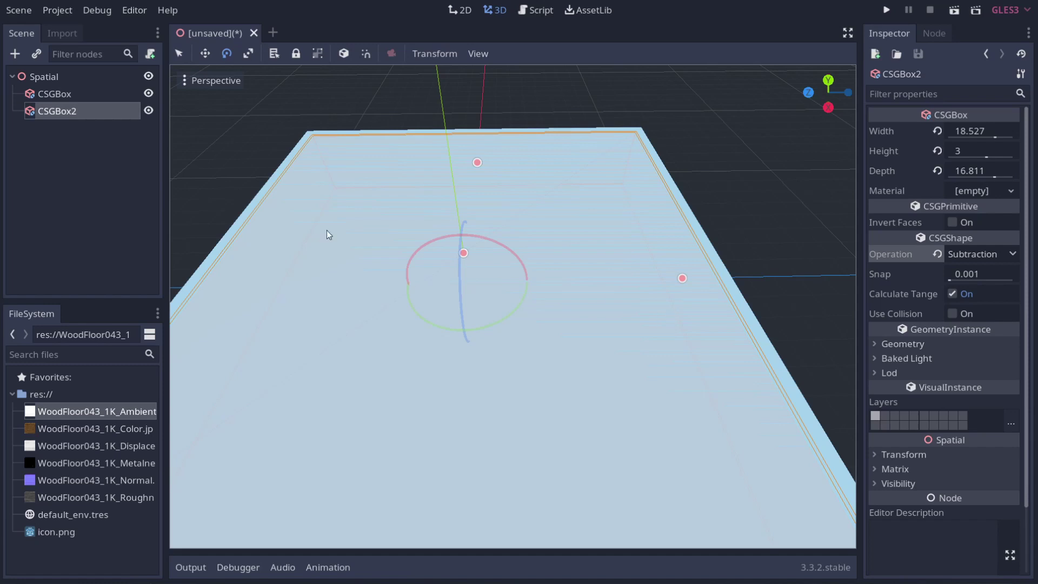
Add a CSGCombiner node as a child of the Spatial root
right_click(54, 79)
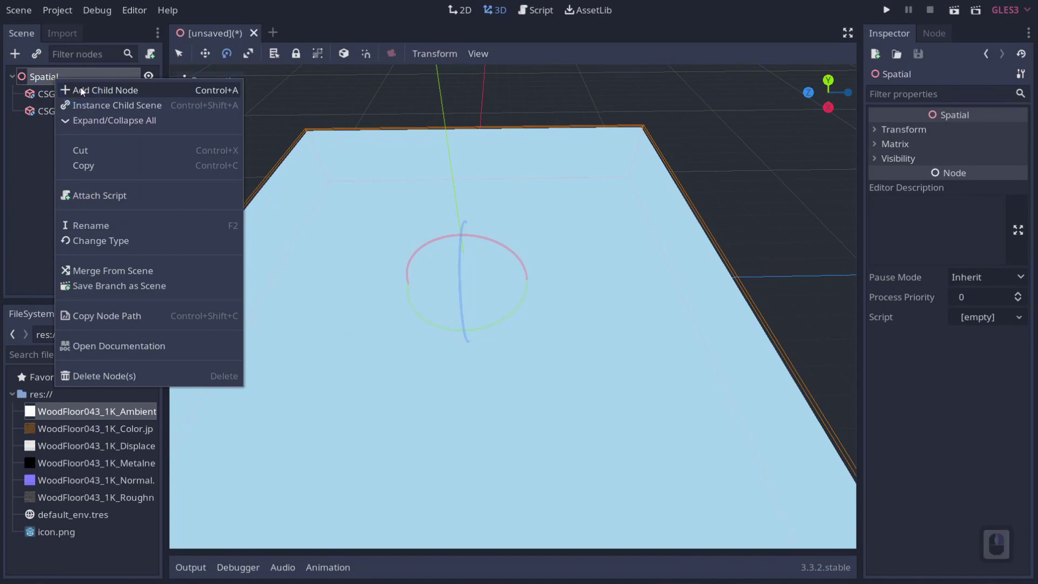
click(80, 87)
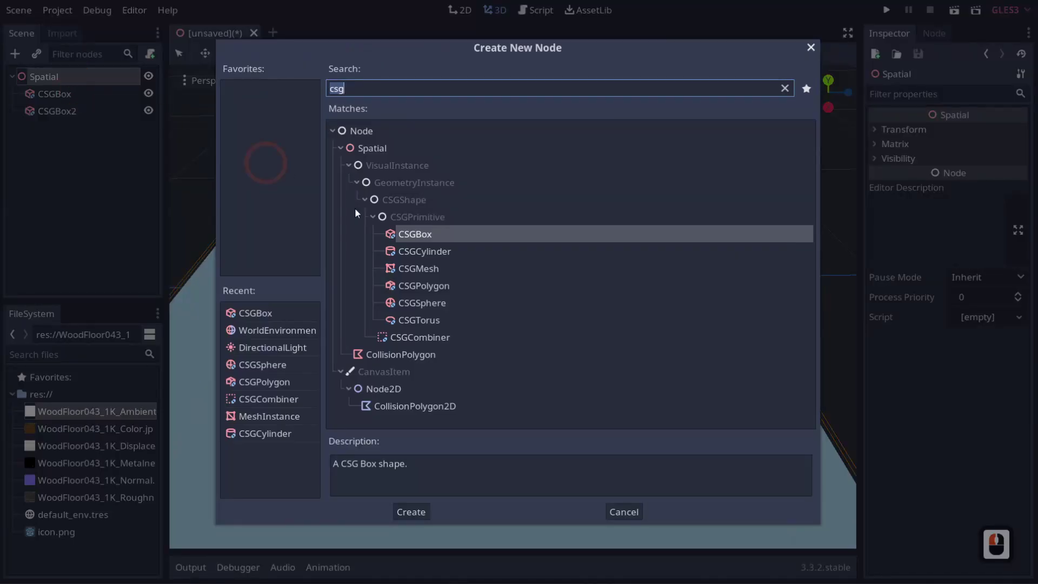
click(436, 340)
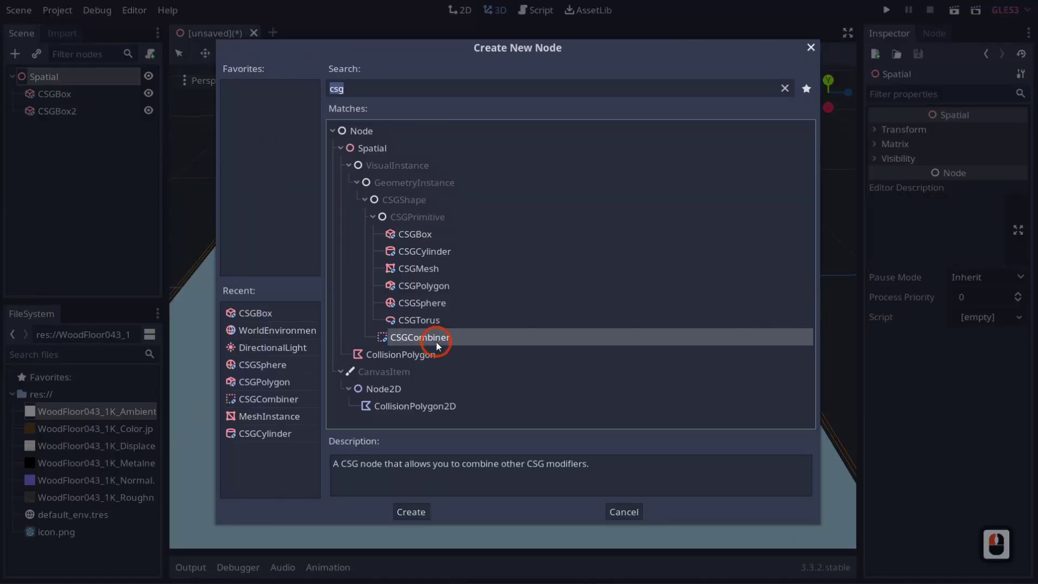
click(404, 517)
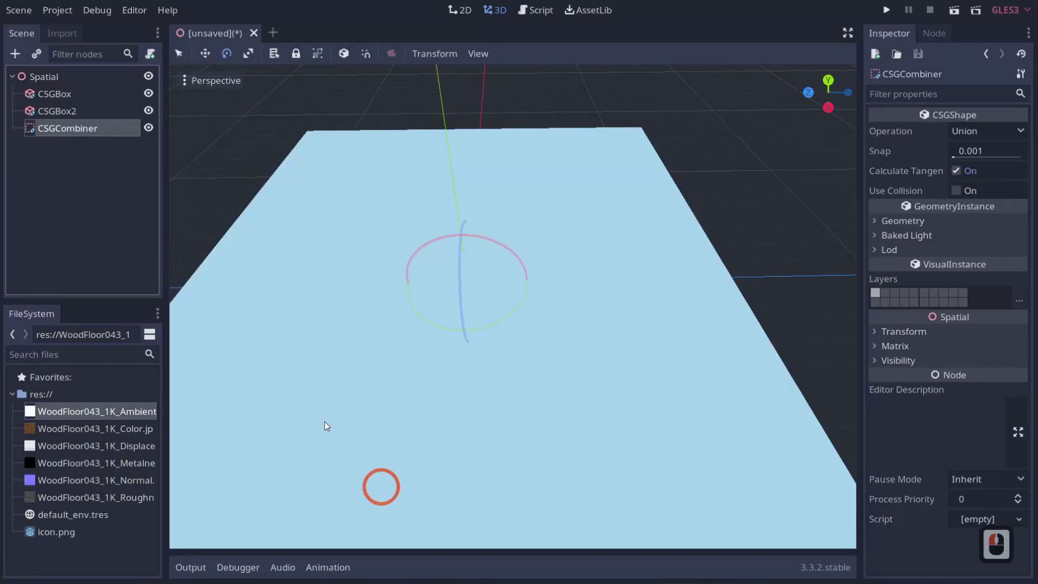
Make CSGBox and CSGBox2 children of the CSGCombiner so the inner box cuts the outer one
drag(47, 89, 63, 125)
shift+click(66, 117)
mouse_move(492, 289)
right_down()
mouse_move(517, 291)
mouse_move(491, 289)
right_up()
key(a)
key(a)
key(a)
key(a)
key(a)
key(a)
key(a)
key(a)
key(a)
key(a)
key(a)
key(a)
key(a)
key(a)
key(a)
key(a)
key(a)
key(a)
key(a)
key(a)
key(a)
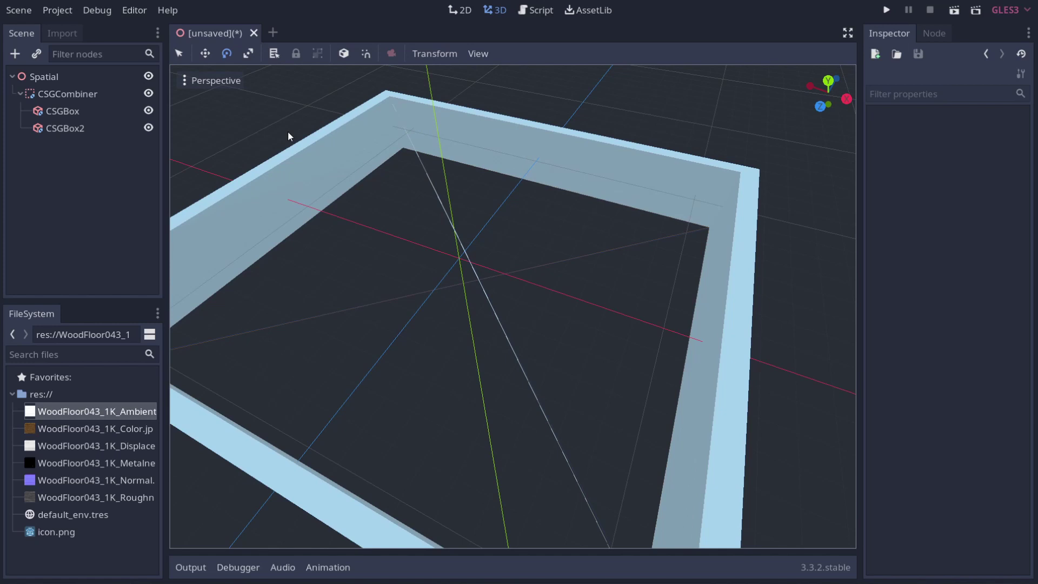
Raise the subtracting CSGBox2 slightly along the Y axis so the room keeps a floor
click(62, 132)
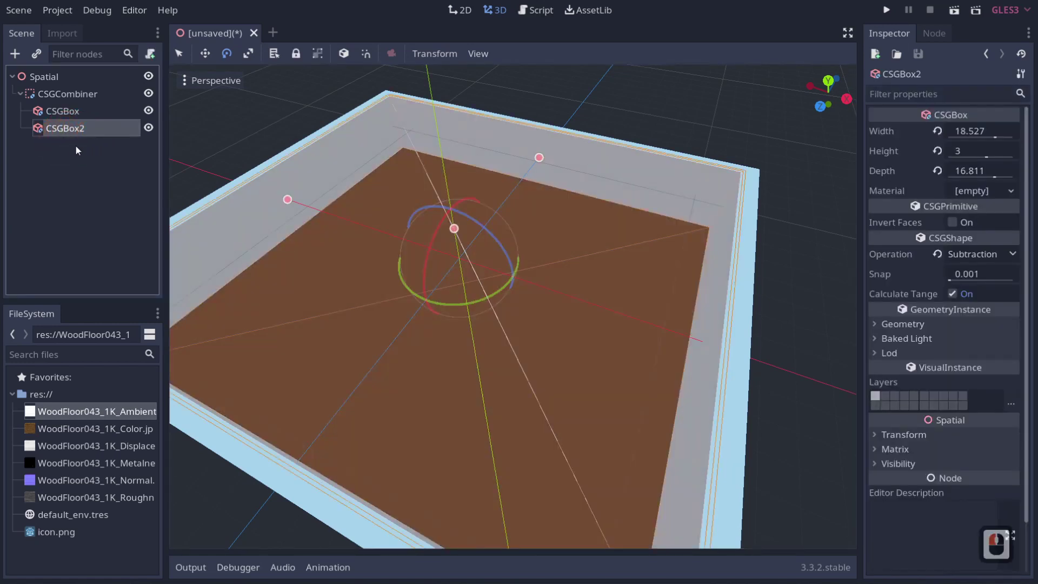
key(a)
key(a)
key(a)
key(a)
key(a)
key(a)
key(a)
key(a)
key(a)
key(a)
key(a)
key(a)
key(a)
right_drag(427, 261, 426, 261)
key(w)
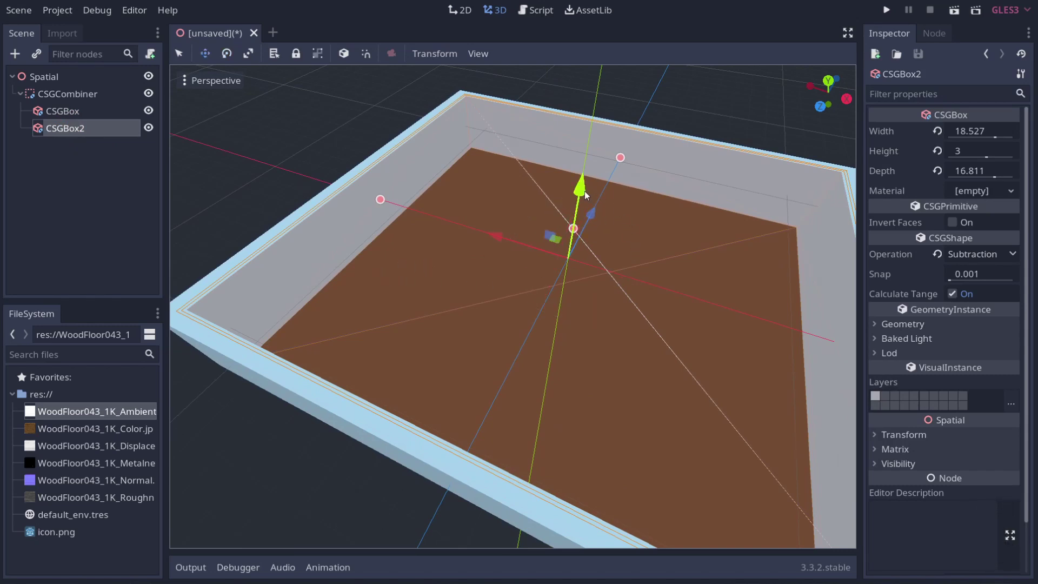
drag(582, 192, 582, 189)
Examine the hollowed room's floor, walls and rim from several angles
key(q)
key(q)
key(q)
key(q)
key(q)
key(q)
key(q)
key(q)
key(q)
key(q)
key(q)
key(q)
key(q)
key(q)
key(q)
key(q)
key(q)
key(q)
key(w)
right_drag(581, 189, 582, 189)
key(d)
key(d)
right_drag(581, 259, 582, 260)
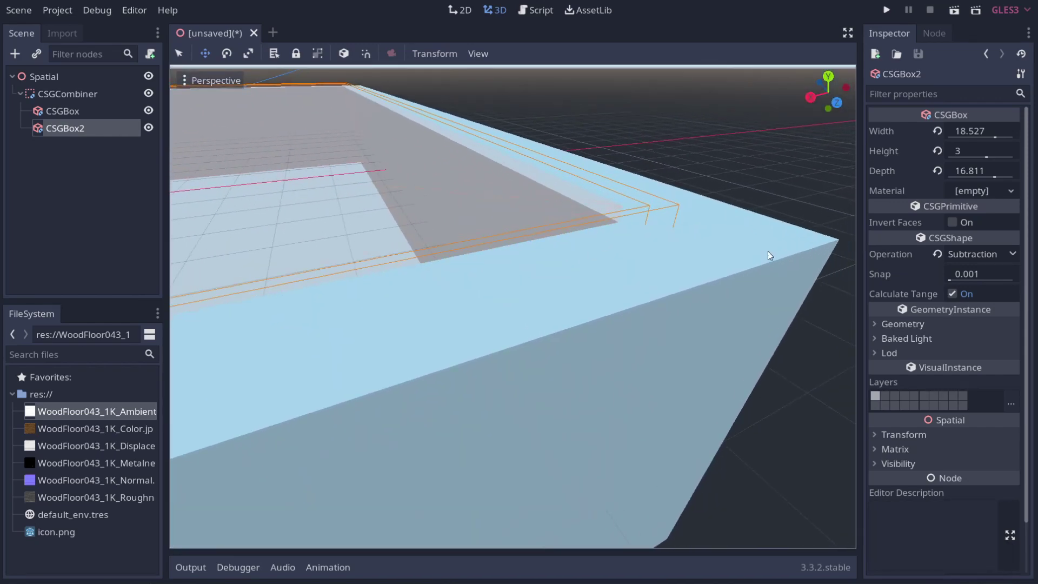
right_drag(742, 261, 671, 226)
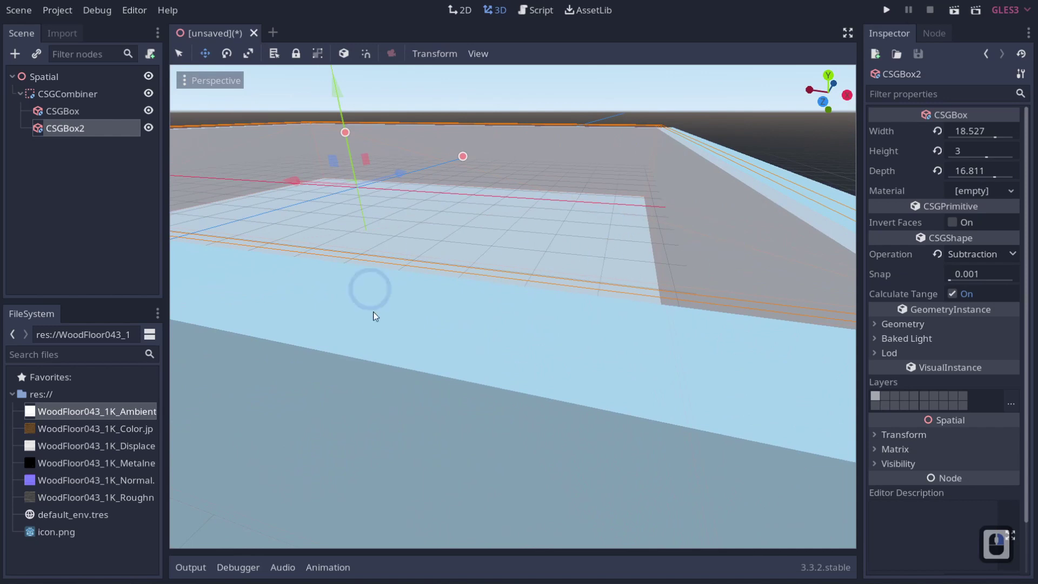
key(e)
right_drag(366, 327, 515, 290)
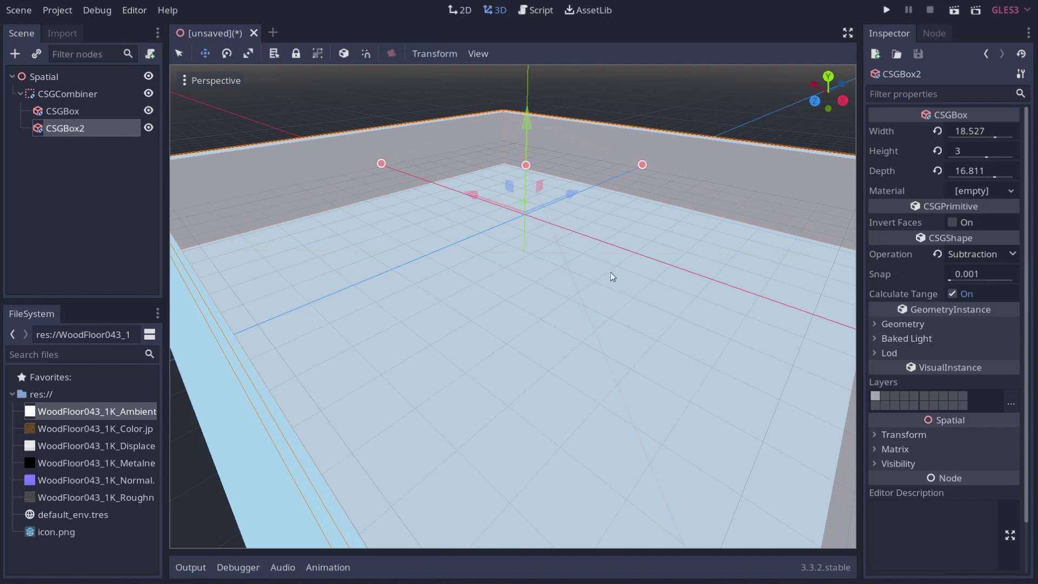
Add a third CSGBox as a child of the CSGCombiner, at the middle of the room
right_click(85, 99)
click(122, 110)
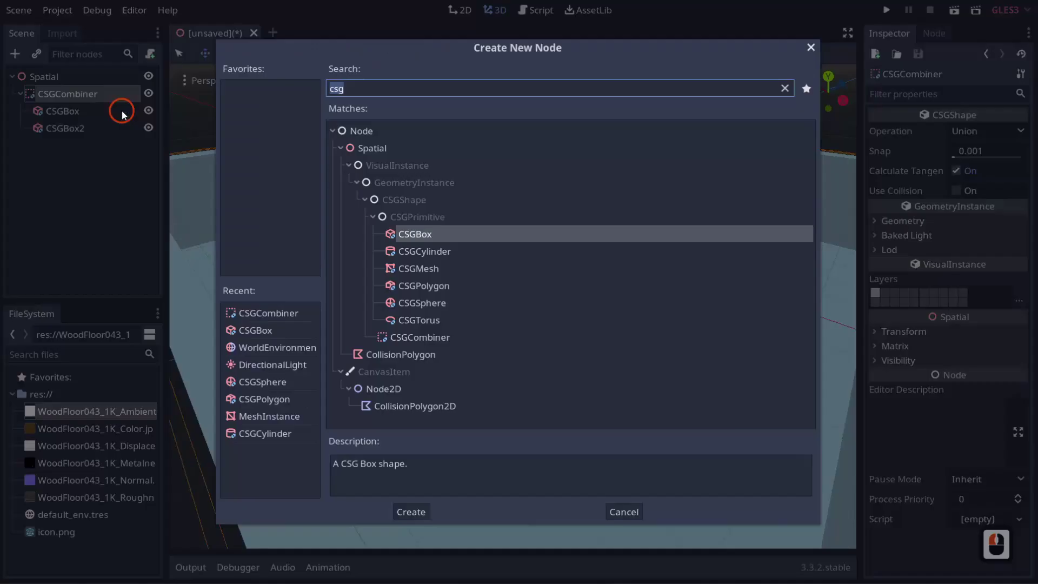
double_click(413, 234)
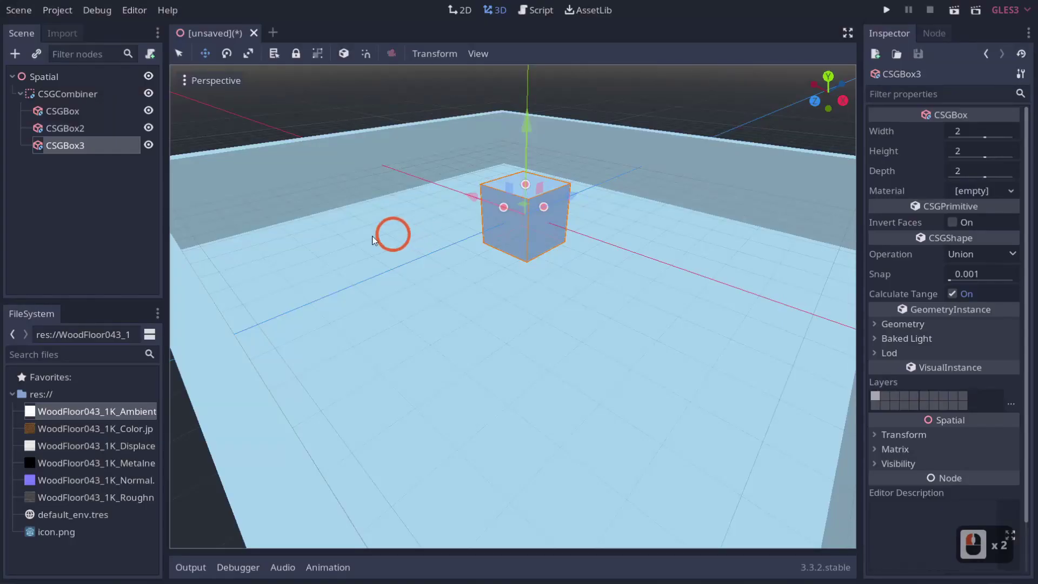
key(w)
key(q)
mouse_move(584, 269)
right_down()
mouse_move(517, 290)
mouse_move(584, 269)
right_up()
key(d)
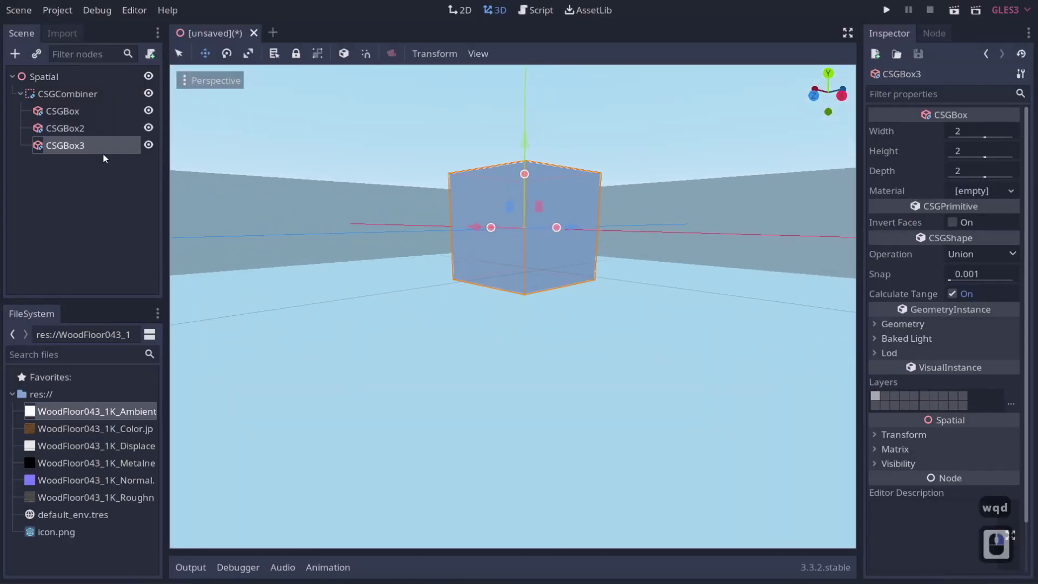
Try placing CSGBox3 above CSGBox2 in the CSGCombiner's child order and compare the nodes
click(72, 131)
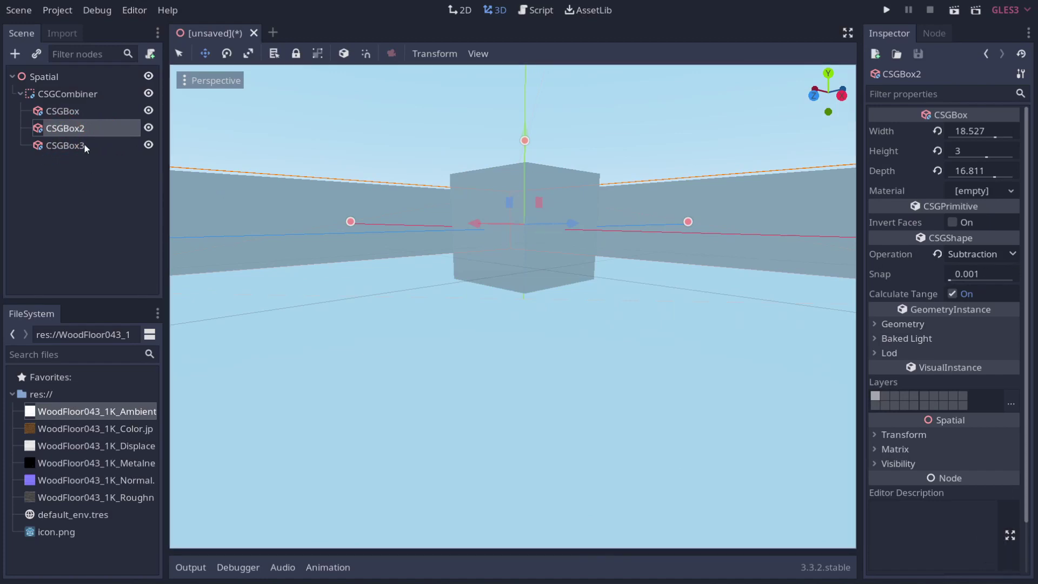
click(85, 144)
click(549, 258)
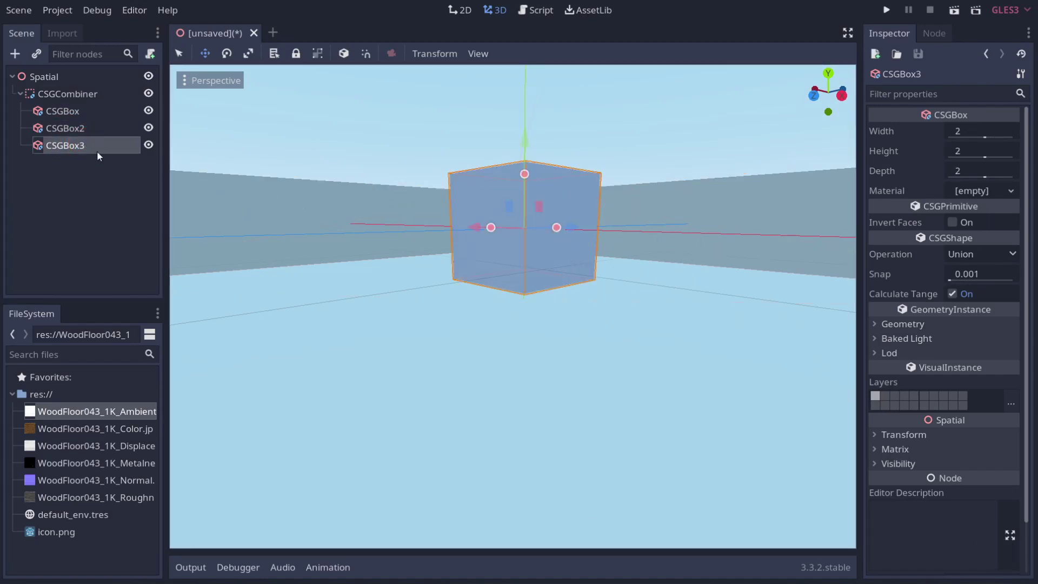
drag(65, 147, 79, 121)
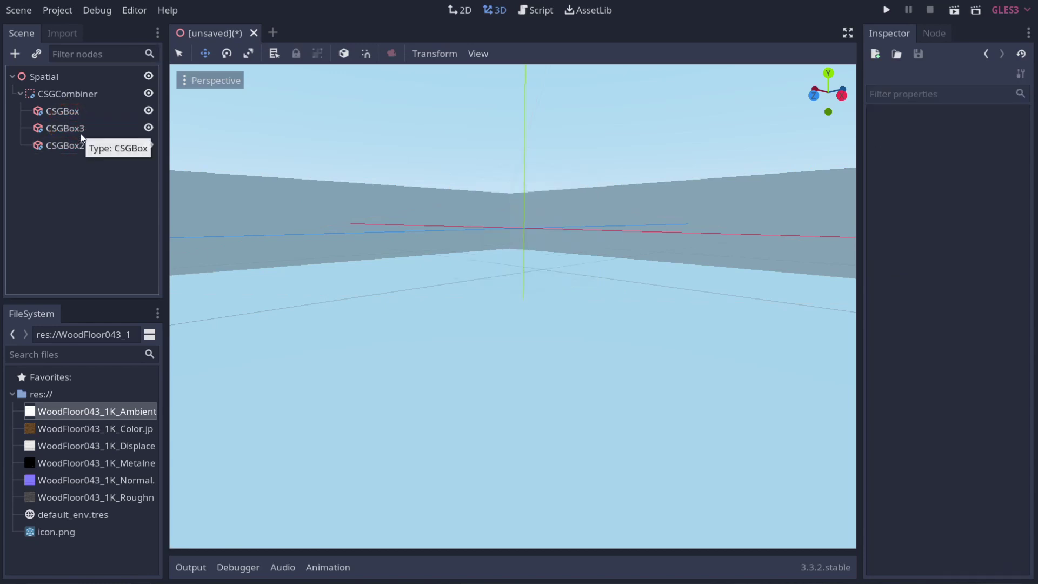
click(74, 112)
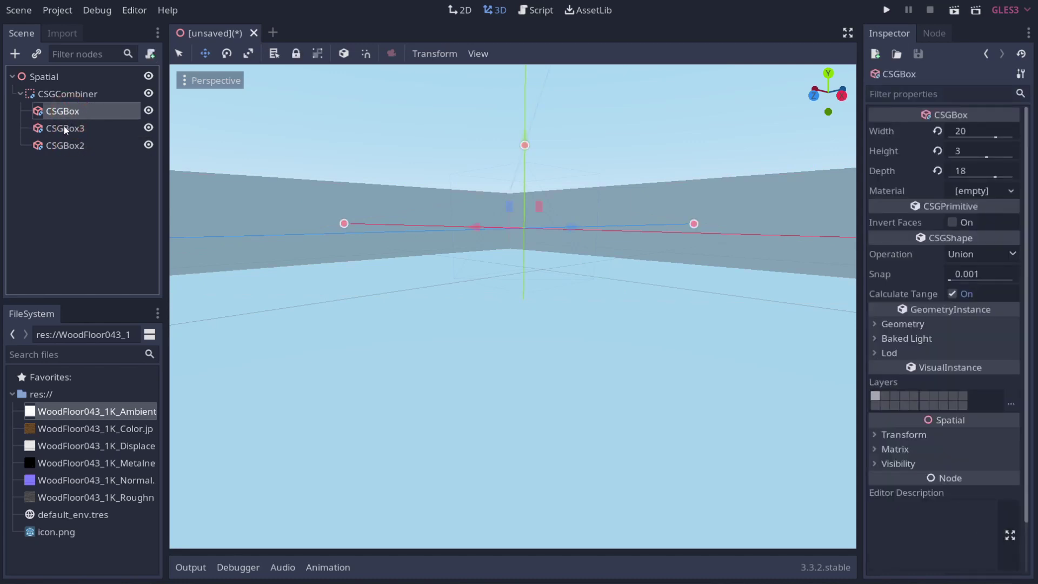
click(64, 127)
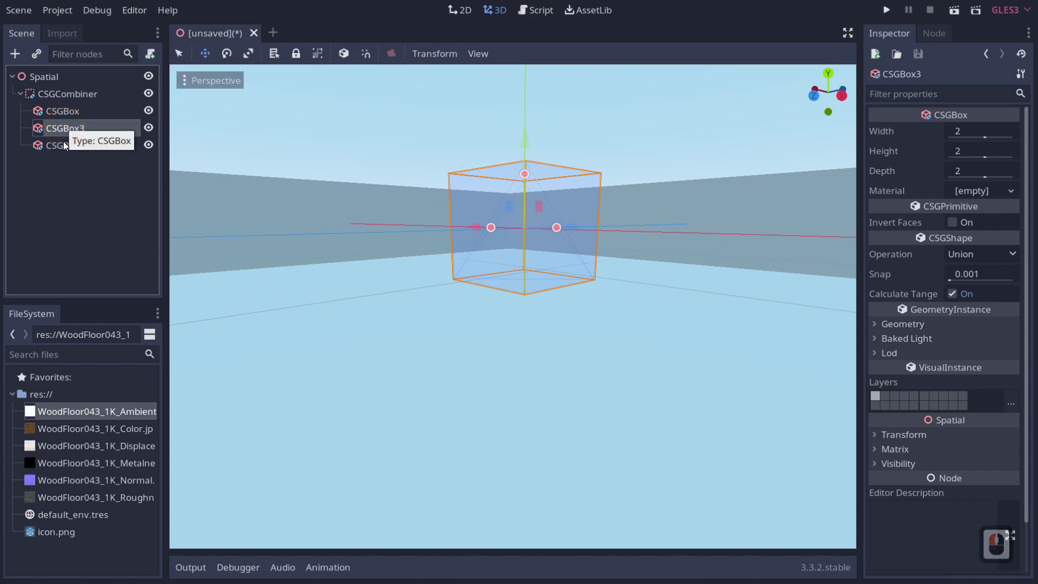
click(64, 146)
Move CSGBox3 back below CSGBox2 in the child order and review each box in sequence
drag(72, 130, 73, 150)
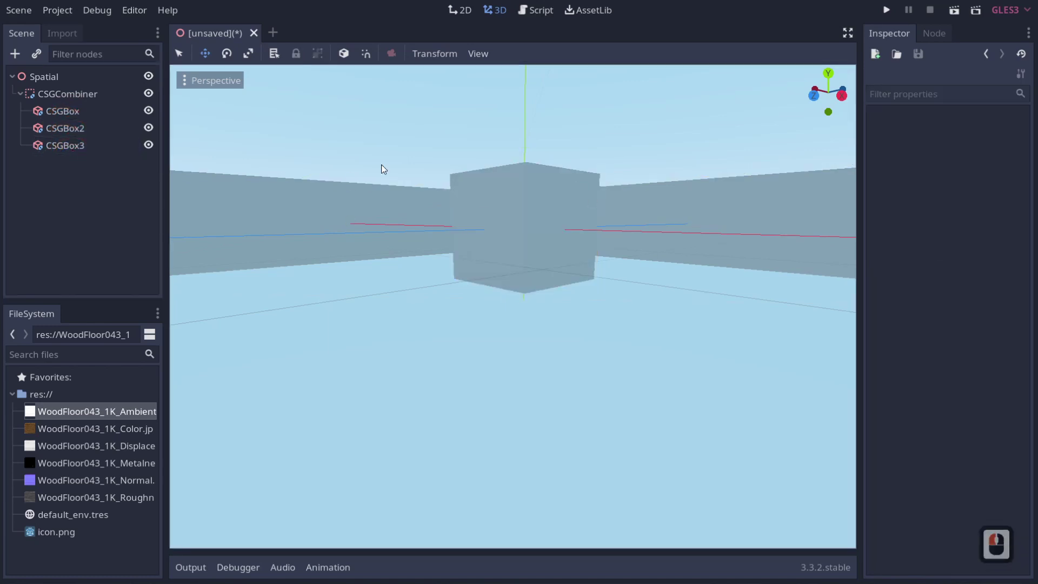
click(61, 111)
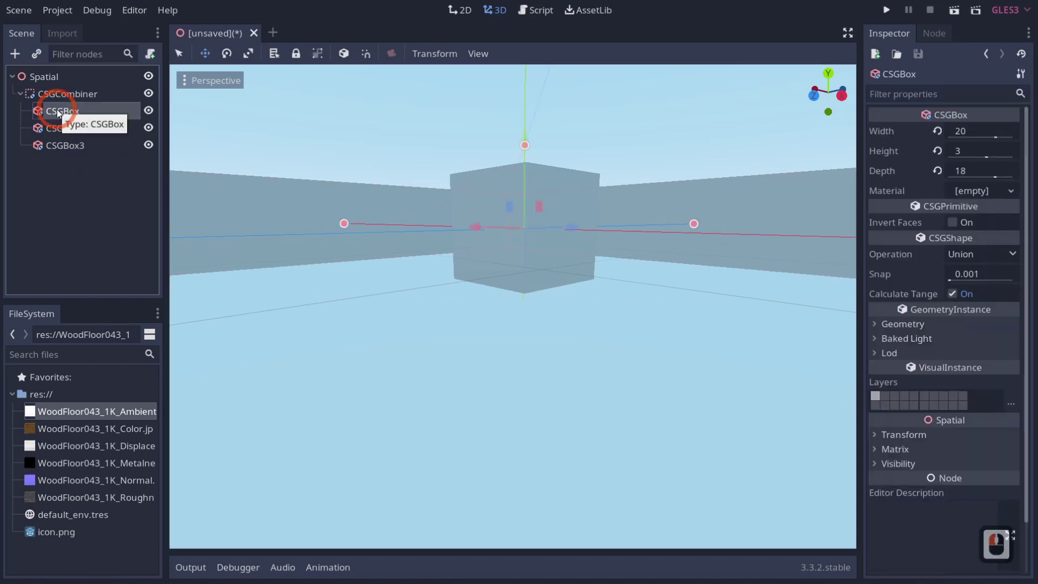
click(60, 130)
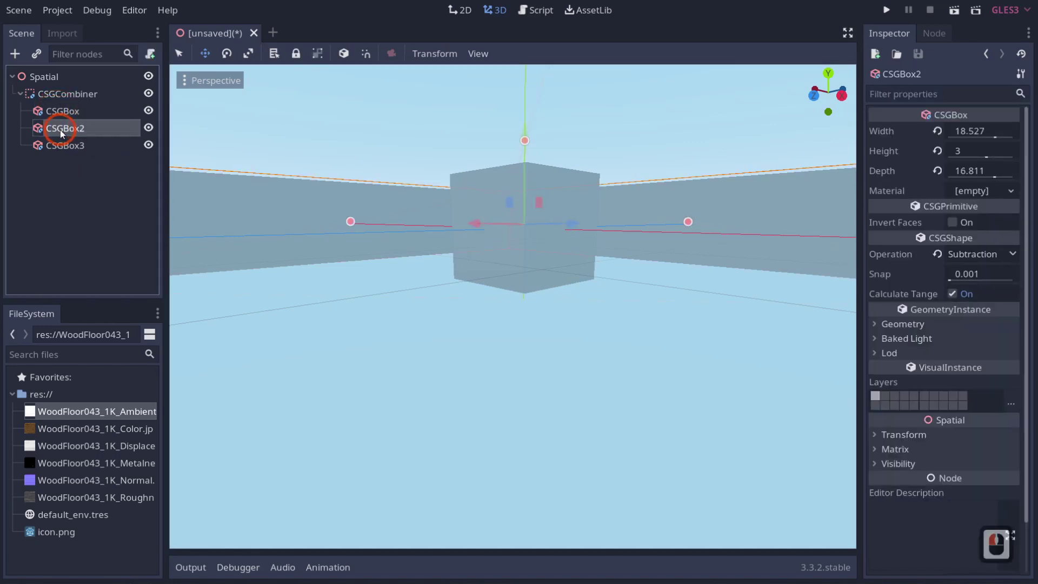
click(61, 146)
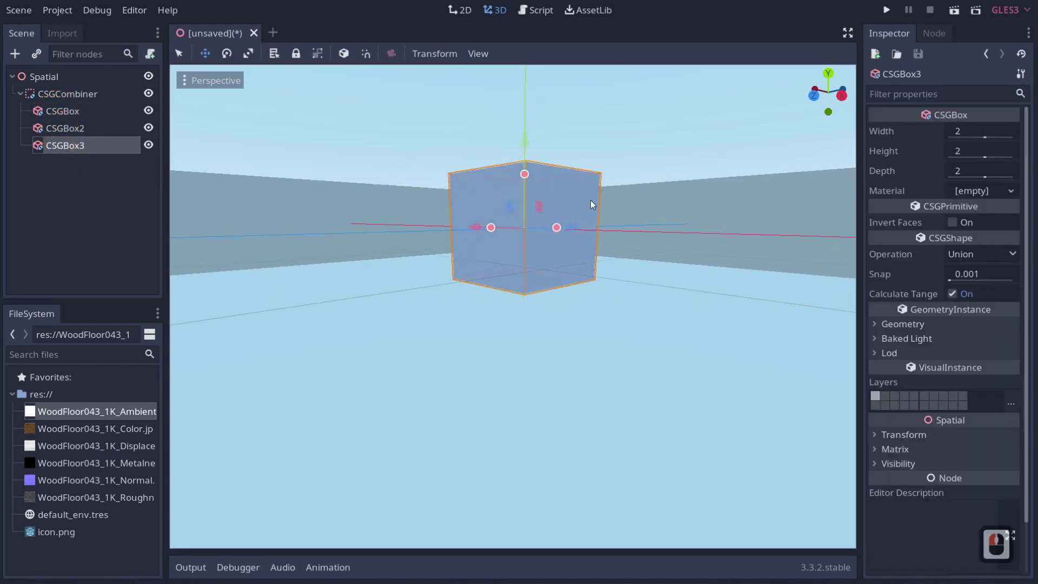
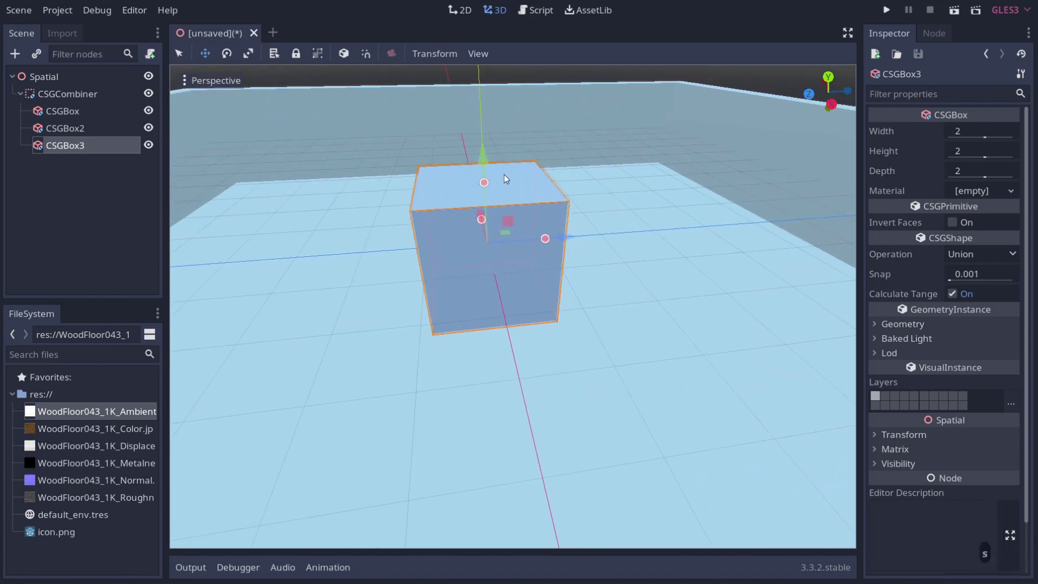
Set CSGBox3's operation to Subtraction
key(s)
right_drag(503, 174, 463, 176)
key(a)
key(q)
key(w)
key(w)
click(116, 128)
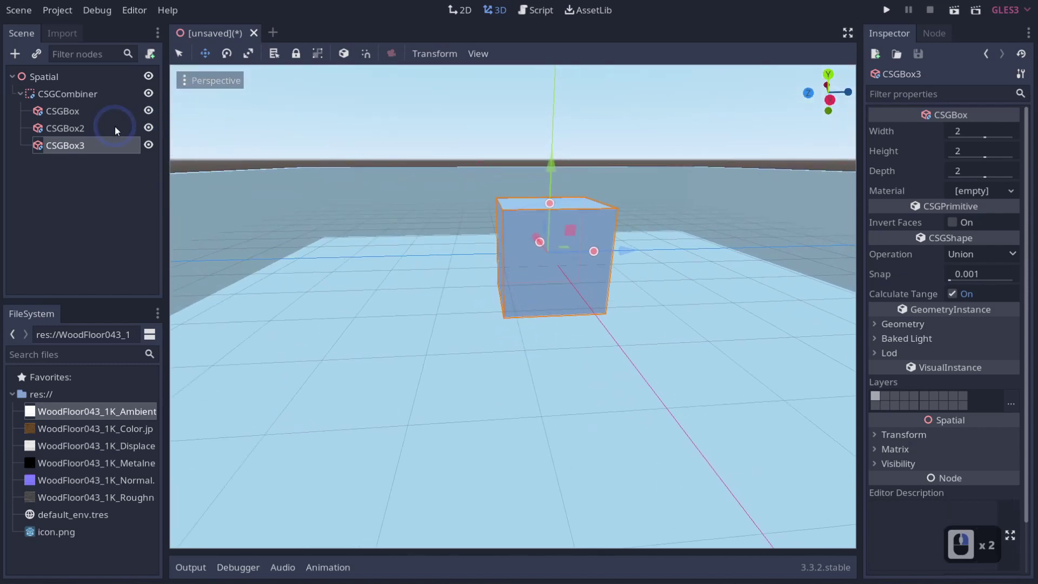
key(d)
right_drag(551, 202, 516, 289)
click(971, 191)
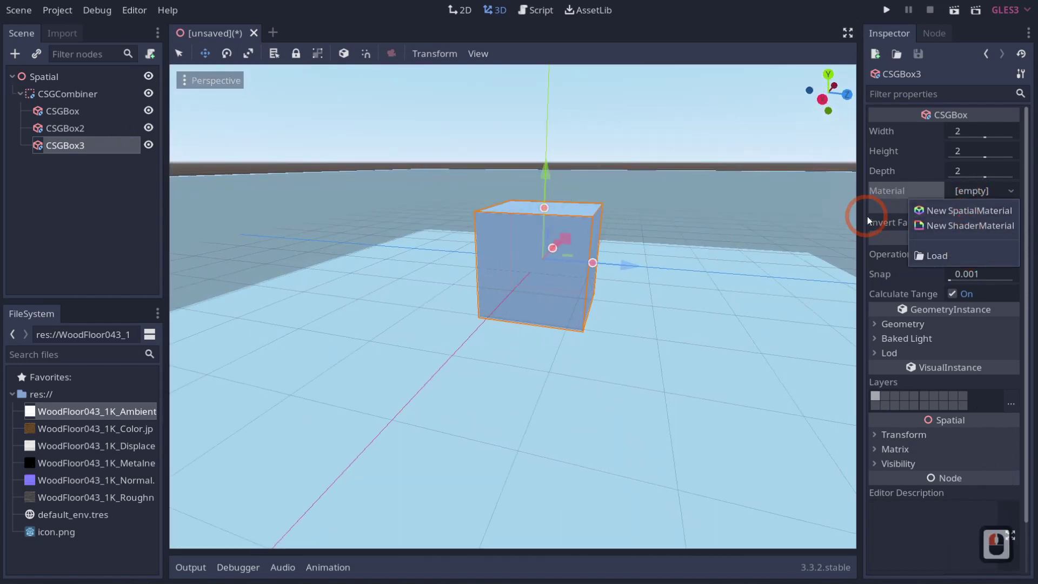
click(867, 216)
click(987, 257)
click(984, 309)
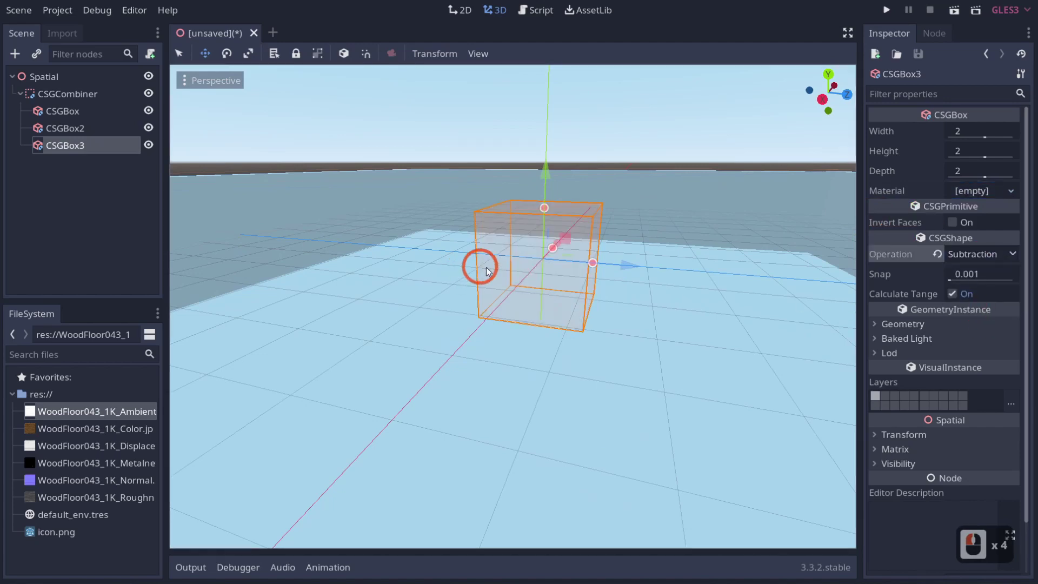
Move CSGBox3 along the Z axis until it cuts through the room's side wall
key(w)
key(a)
right_drag(479, 266, 519, 290)
key(s)
key(d)
key(d)
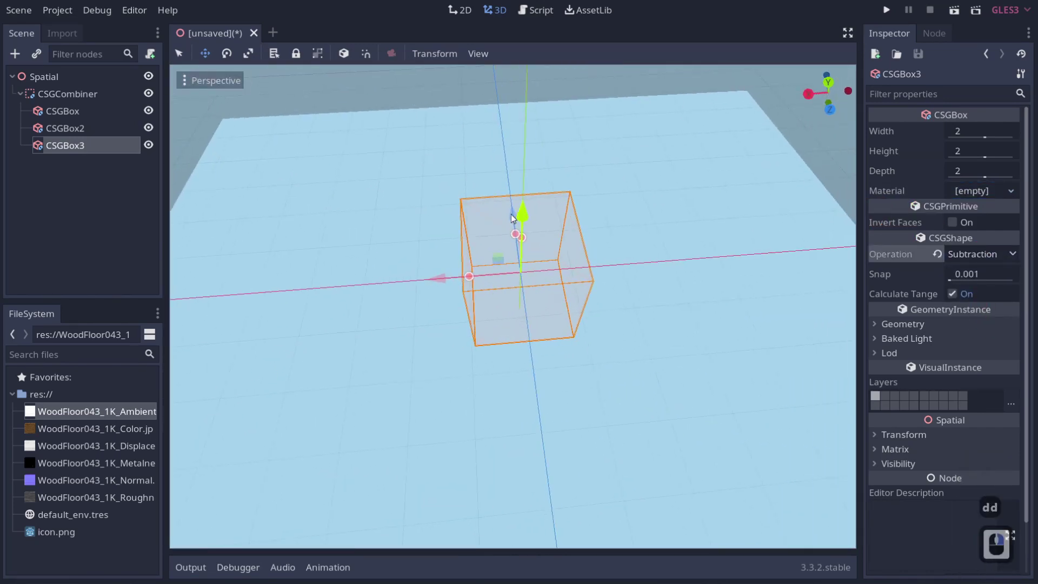
drag(513, 215, 509, 202)
key(a)
right_drag(510, 206, 519, 288)
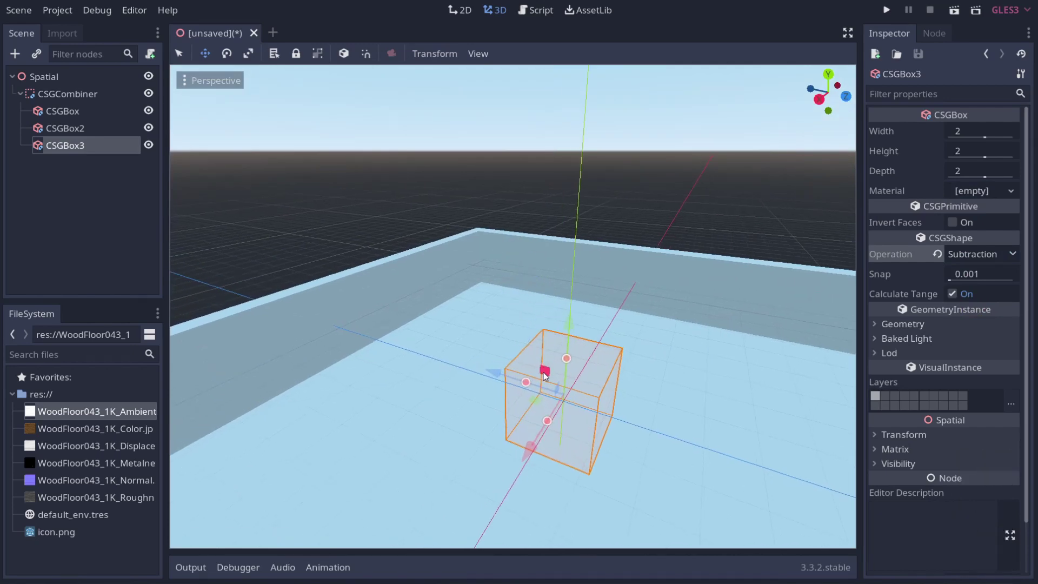
click(548, 381)
drag(536, 403, 315, 322)
Lower CSGBox3 to the floor and stretch its height to about 2.427 to form a doorway
key(shift+w)
right_drag(316, 322, 518, 290)
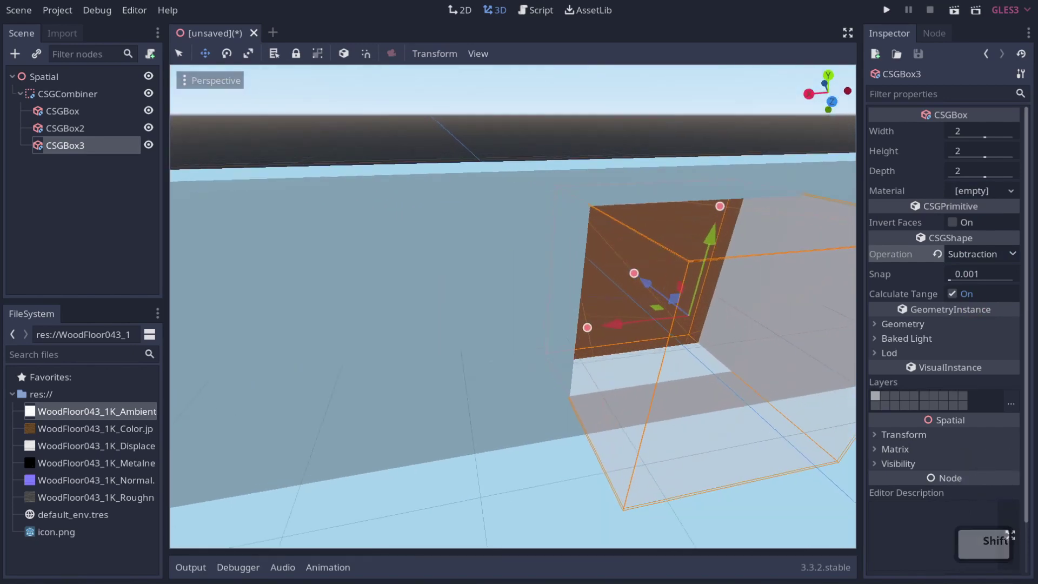
drag(694, 229, 680, 278)
middle_drag(680, 278, 644, 348)
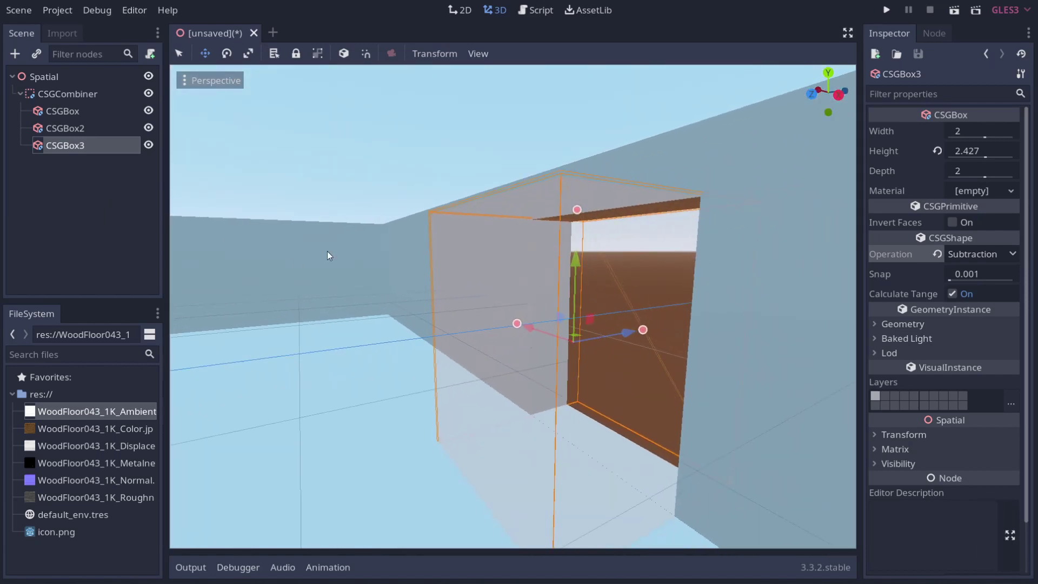
Examine the doorway cut through the wall from inside and outside the room
click(357, 169)
click(41, 78)
key(a)
mouse_move(733, 329)
right_down()
mouse_move(516, 289)
mouse_move(734, 328)
right_up()
key(a)
key(w)
mouse_move(654, 332)
right_down()
mouse_move(516, 289)
mouse_move(654, 332)
right_up()
key(e)
key(s)
key(a)
Duplicate the CSGCombiner with its boxes and move the copy along the Z axis, past the doorway wall
click(68, 93)
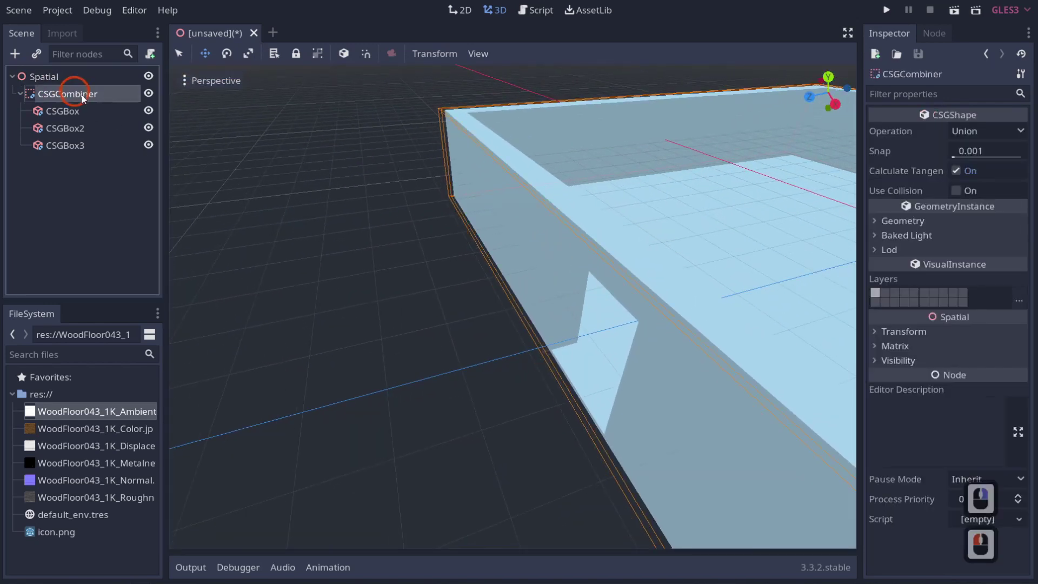
click(526, 244)
key(ctrl+d)
right_drag(527, 248, 516, 289)
key(s)
key(s)
key(s)
key(s)
key(s)
key(q)
key(d)
drag(557, 157, 183, 377)
right_drag(516, 289, 517, 290)
key(s)
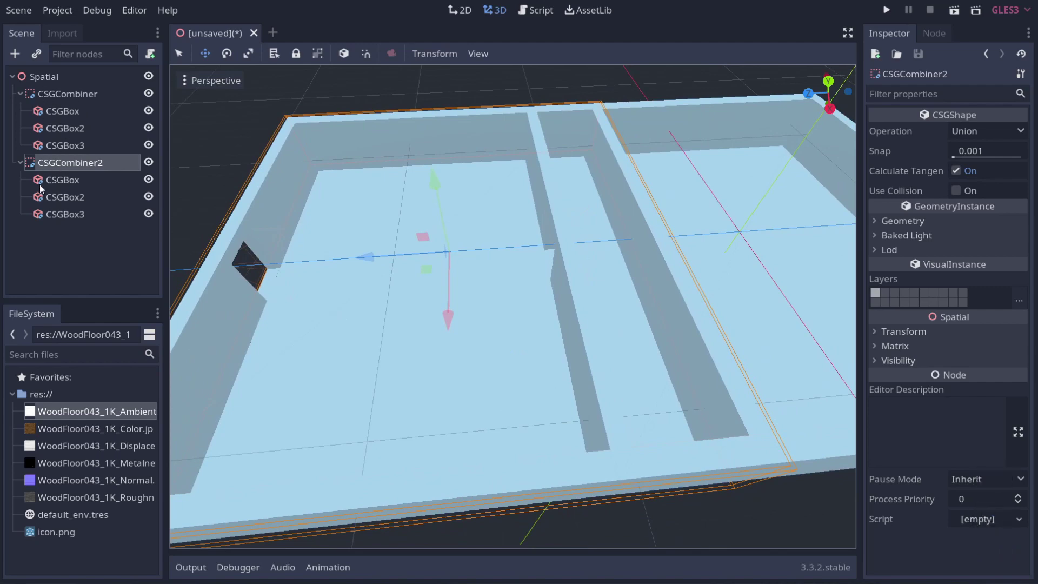
Turn CSGCombiner2 around so its doorway faces the original room, and slide it along Z until the two rooms adjoin
ctrl+drag(437, 299, 553, 60)
key(w)
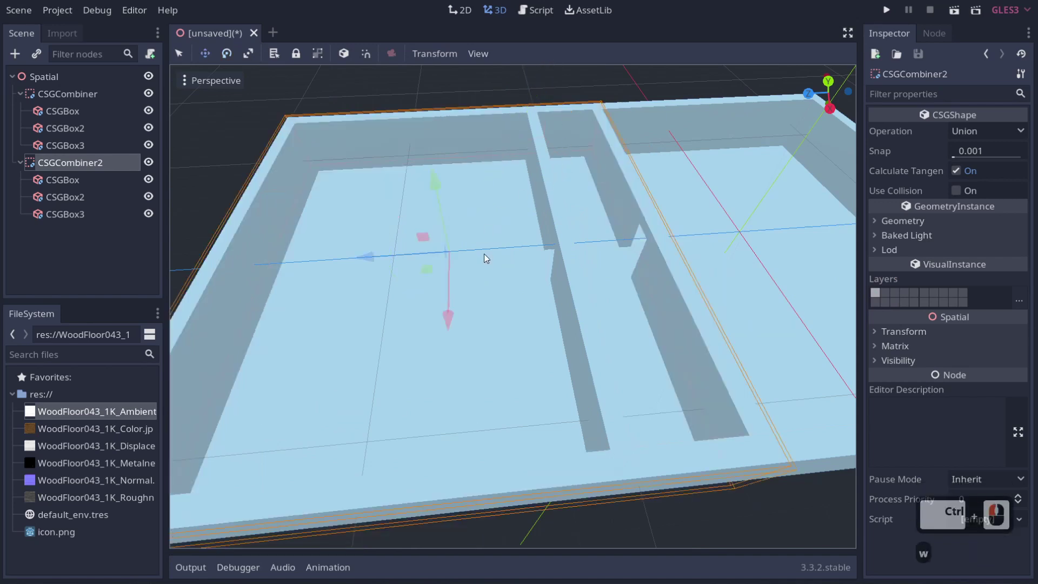
drag(387, 250, 286, 265)
Narrow CSGCombiner2 into a corridor by reducing its CSGBox width to about 4.322 and its CSGBox2 width to about 3.577
key(a)
right_drag(283, 262, 590, 290)
key(w)
key(s)
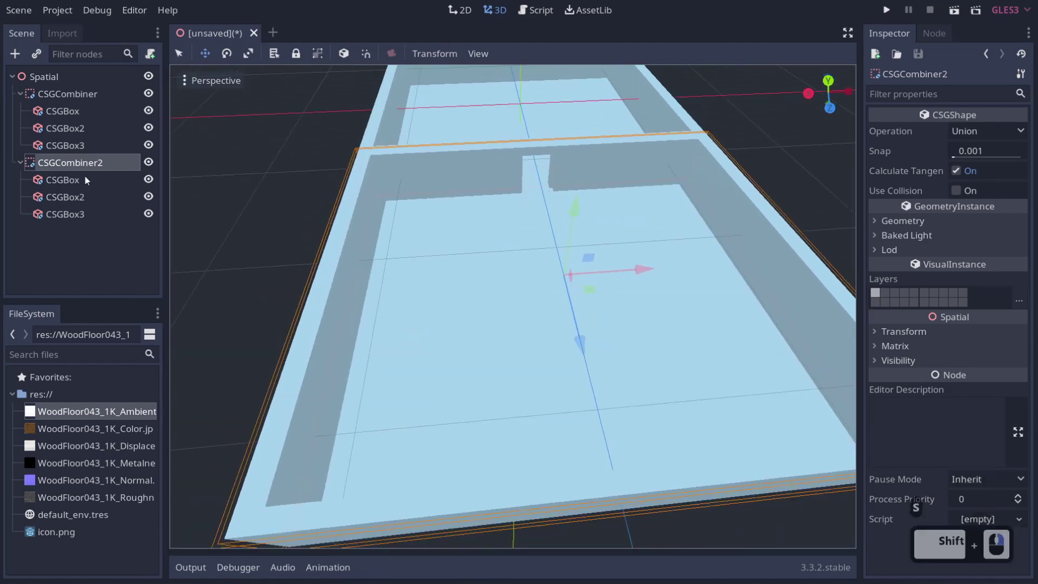
click(82, 179)
drag(333, 291, 516, 326)
click(65, 197)
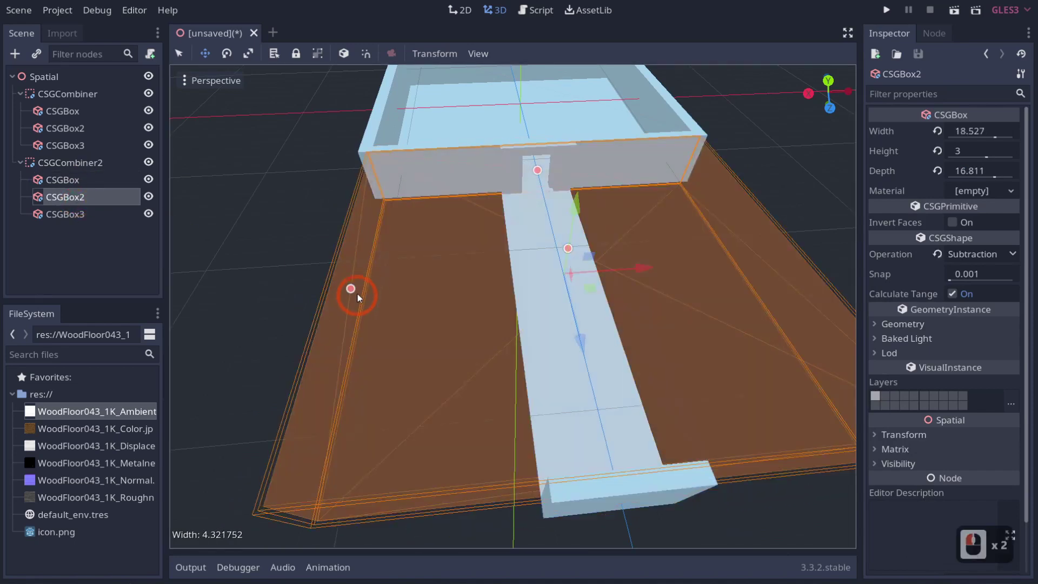
drag(357, 293, 527, 321)
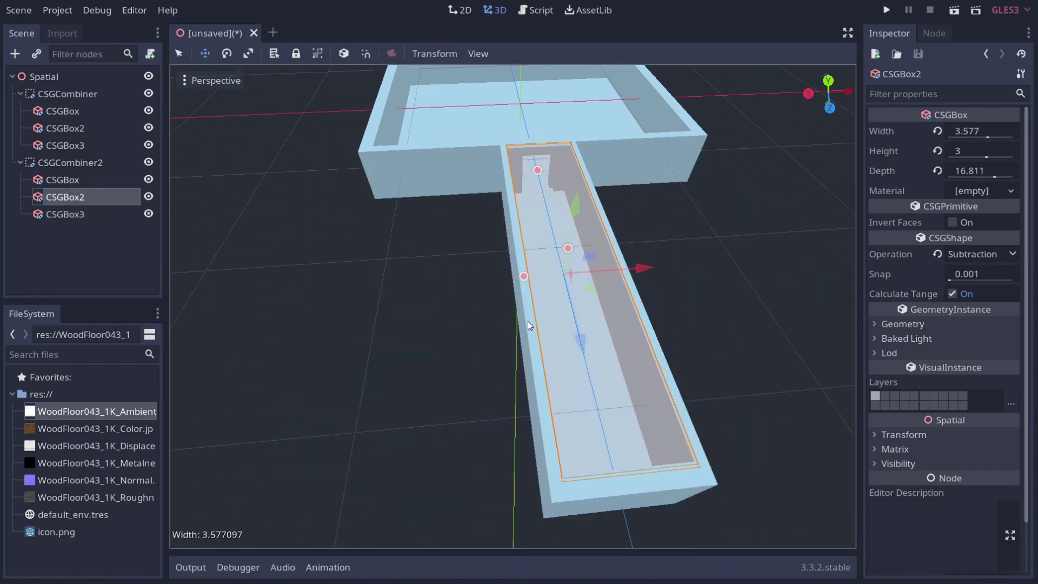
Duplicate the corridor's CSGBox3 and move the copy along Z to cut a doorway in the corridor's far end wall
key(d)
right_drag(576, 345, 800, 319)
key(w)
key(q)
key(q)
key(w)
key(q)
key(e)
key(s)
shift+right_drag(395, 280, 502, 311)
key(shift+a)
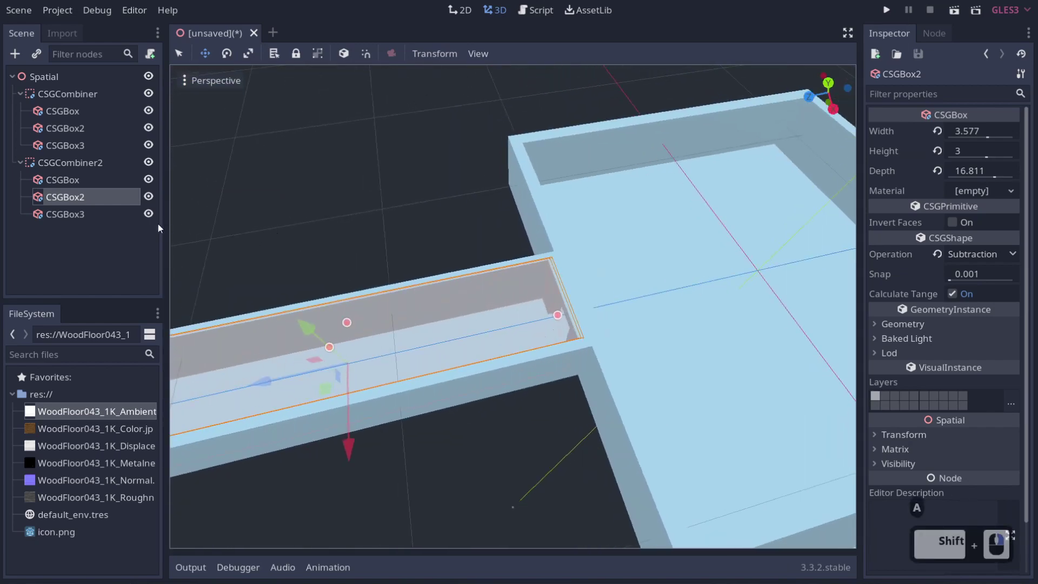
click(65, 214)
right_drag(557, 278, 567, 281)
key(a)
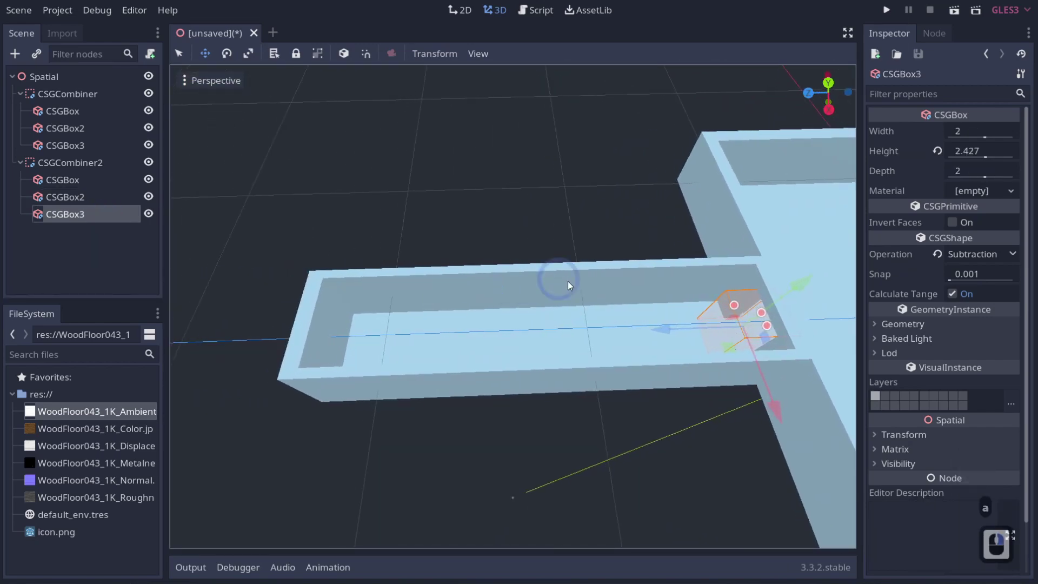
key(ctrl+d)
drag(686, 323, 370, 329)
key(ctrl+z)
drag(661, 329, 258, 350)
Examine the corridor and the doorways at both of its ends from several angles
right_drag(498, 345, 520, 375)
key(q)
key(q)
key(q)
key(q)
key(q)
key(shift)
key(q)
key(q)
key(q)
key(q)
key(q)
key(q)
key(q)
key(q)
key(d)
key(a)
key(w)
key(e)
key(e)
key(e)
key(e)
key(e)
key(e)
key(e)
key(e)
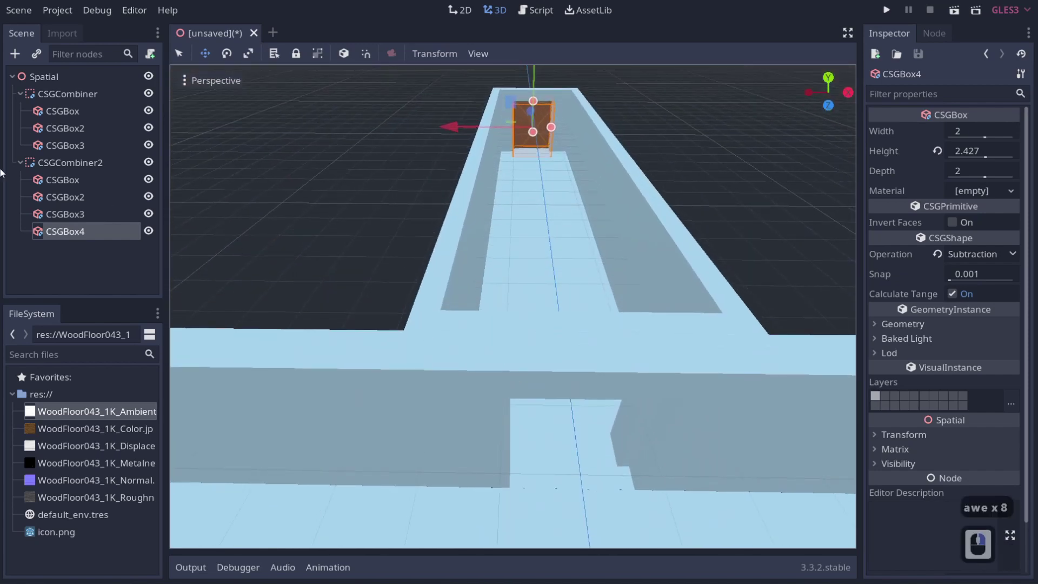
Nudge the corridor's CSGBox3 along Z at the wall it shares with the first room
click(75, 213)
click(586, 327)
right_drag(586, 331, 442, 356)
key(w)
key(a)
key(d)
key(d)
key(q)
drag(405, 269, 420, 271)
Examine how the corridor connects to the first room from above and from the sides
key(a)
right_drag(525, 397, 518, 289)
key(s)
key(d)
click(727, 276)
key(s)
key(s)
right_drag(684, 289, 517, 290)
key(s)
key(s)
key(a)
key(d)
key(d)
key(a)
key(s)
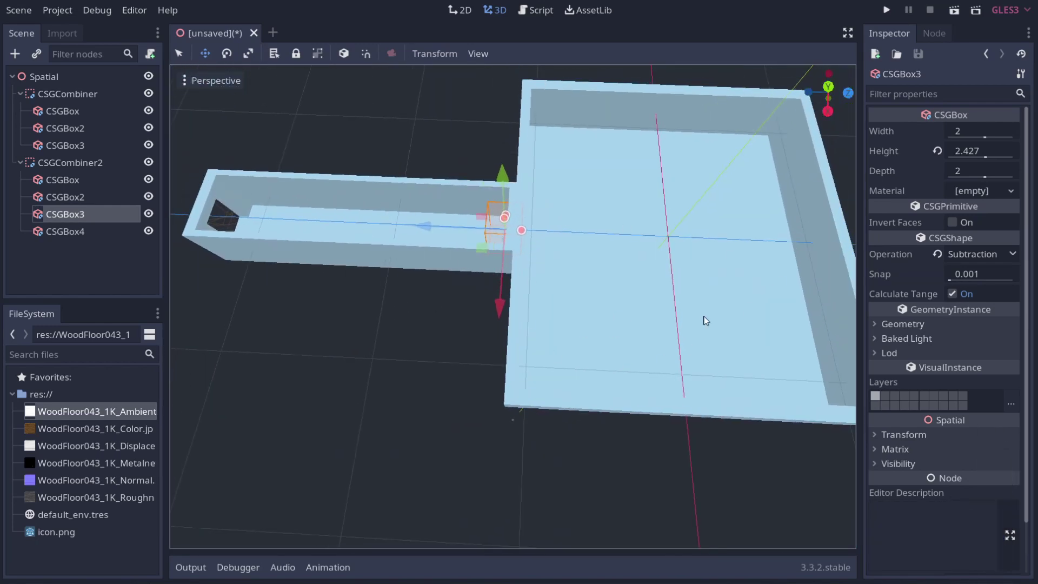
key(d)
key(q)
right_drag(614, 324, 517, 290)
key(w)
key(w)
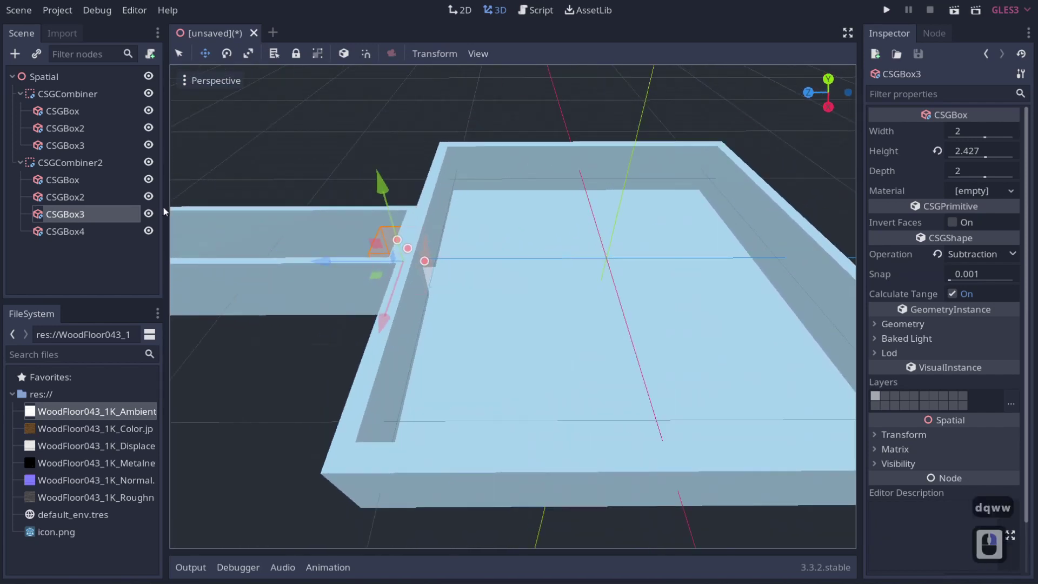
Collapse both CSGCombiner branches and add a CSGPolygon child node to the Spatial root
click(20, 93)
click(20, 110)
right_click(46, 75)
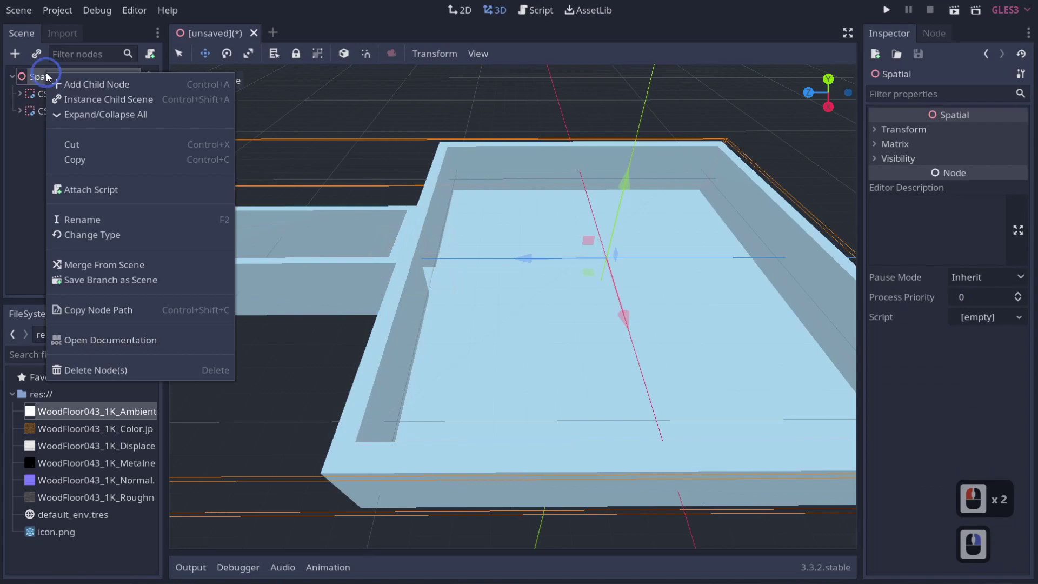
click(77, 84)
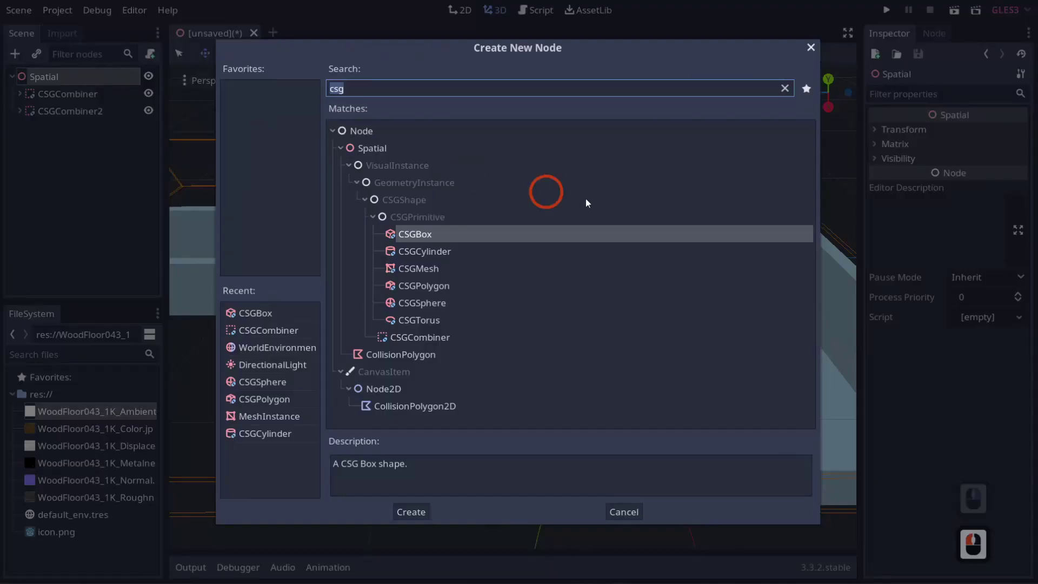
double_click(433, 291)
Reshape the CSGPolygon's front face by pulling its upper outer corner point inward to about X 0.49, Y 0.73
key(w)
right_drag(674, 351, 728, 328)
key(d)
key(a)
right_drag(519, 289, 592, 243)
key(s)
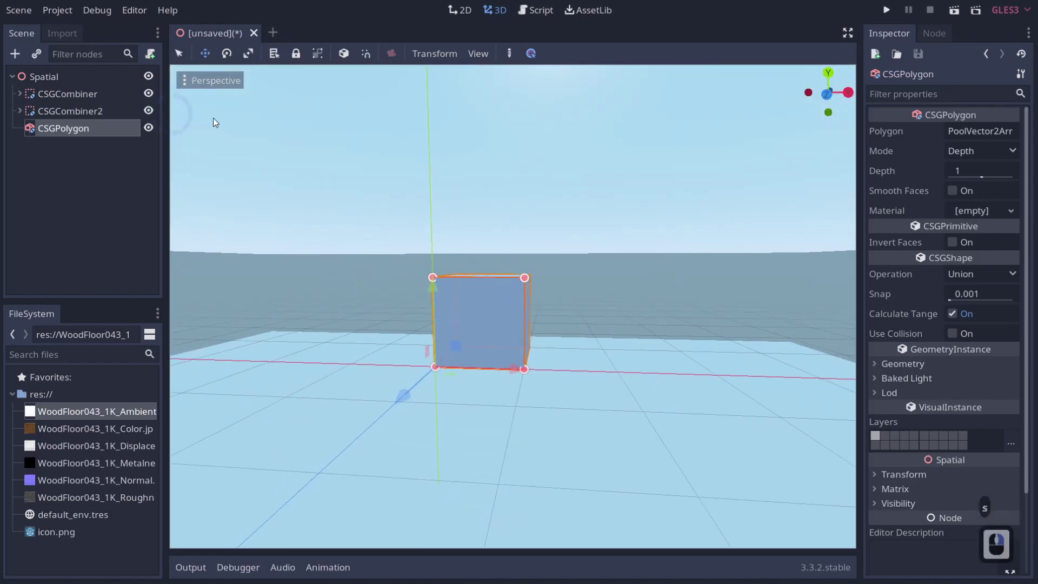
key(w)
right_drag(467, 237, 518, 286)
key(d)
key(a)
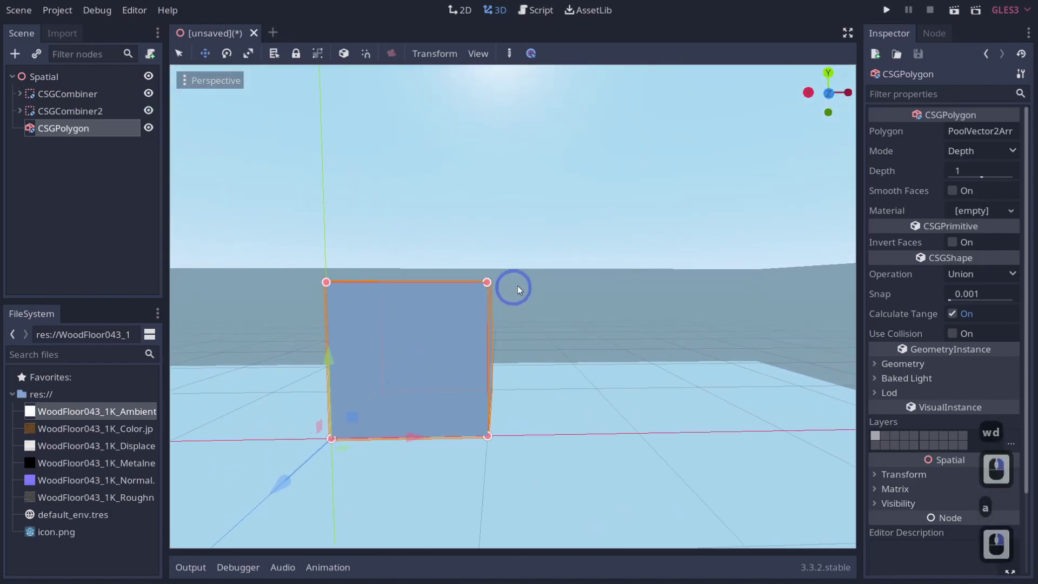
drag(468, 298, 640, 274)
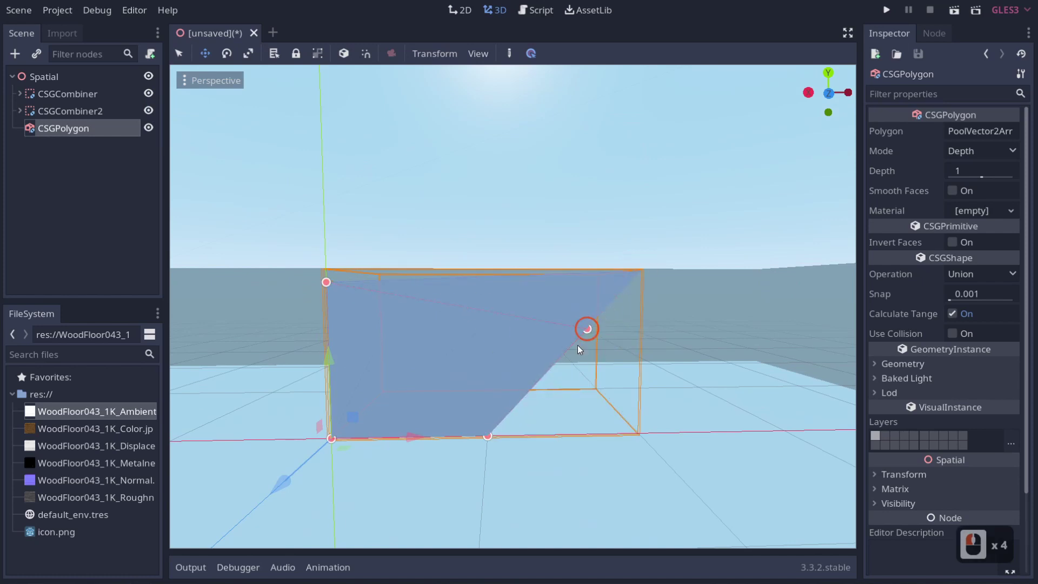
drag(578, 346, 406, 326)
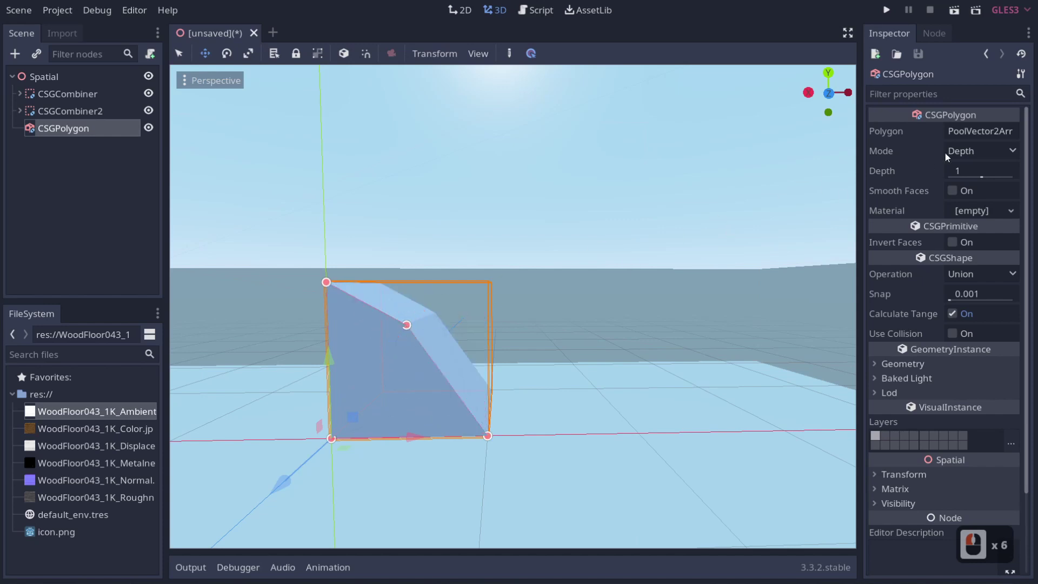
Set the CSGPolygon's point array size to 5 and pull the point at the origin to about X 0.56, Y 0.25
click(973, 130)
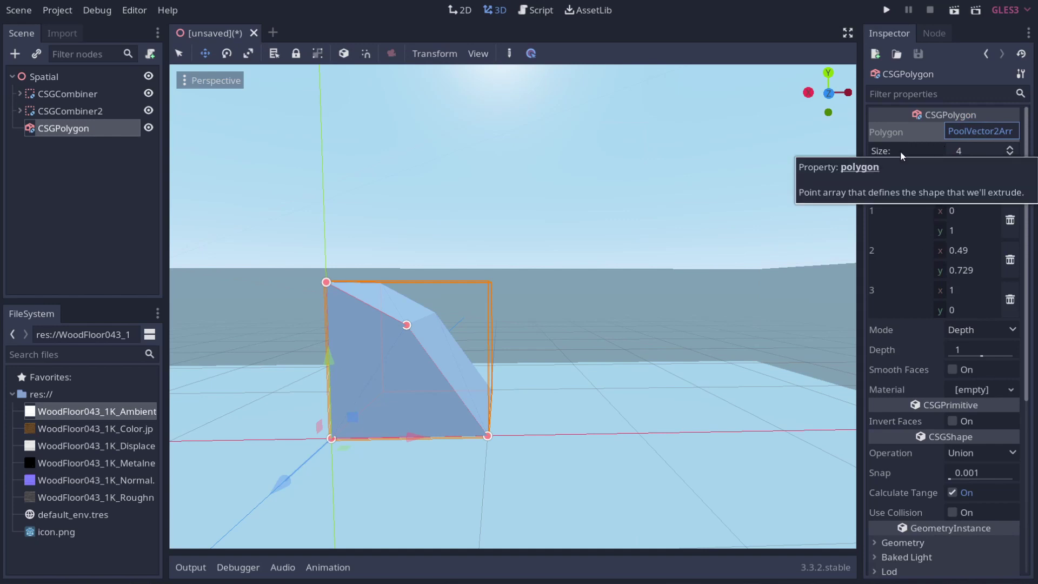
click(1008, 147)
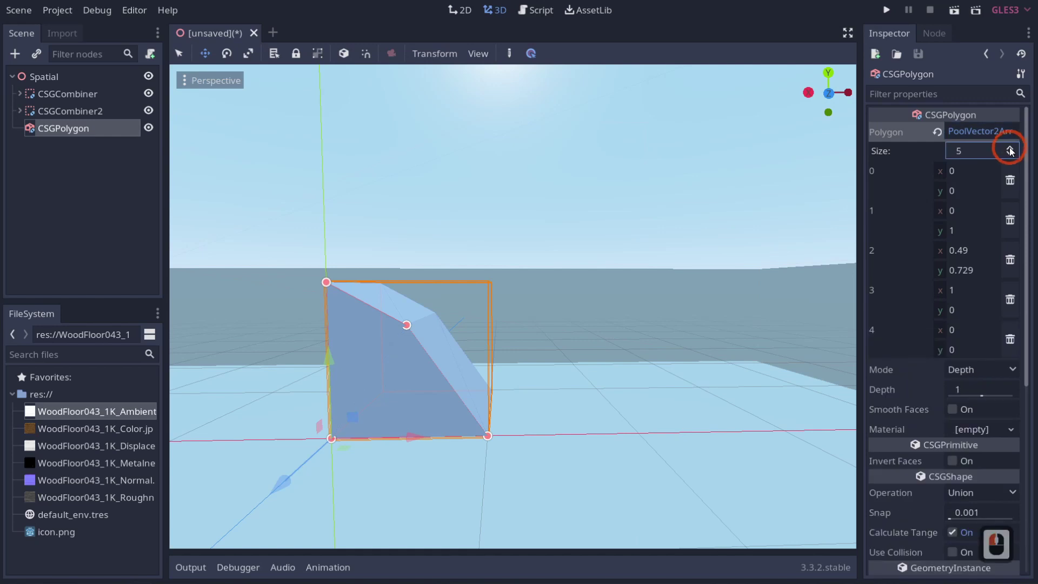
middle_drag(604, 270, 519, 290)
key(w)
right_drag(518, 290, 580, 339)
key(d)
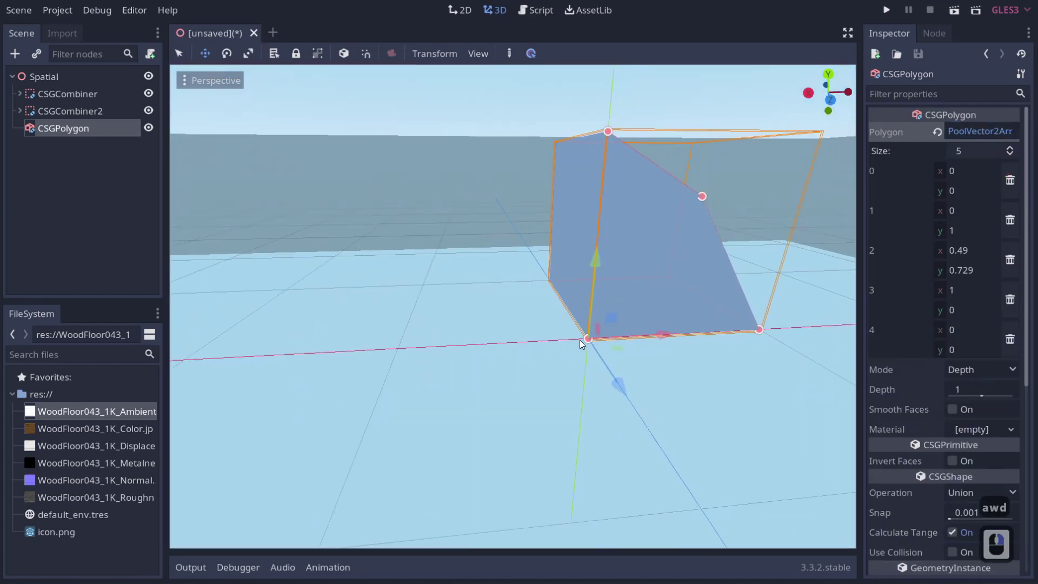
drag(586, 338, 446, 207)
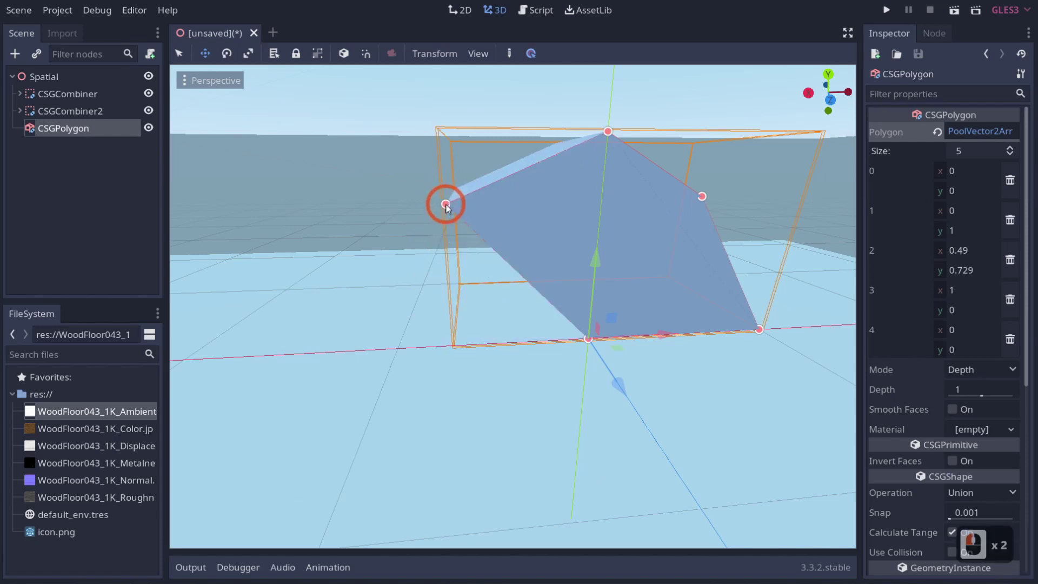
drag(521, 213, 695, 292)
Examine the notched CSGPolygon from several angles
key(d)
mouse_move(703, 297)
right_down()
mouse_move(501, 292)
mouse_move(707, 301)
right_up()
key(d)
key(d)
key(a)
key(w)
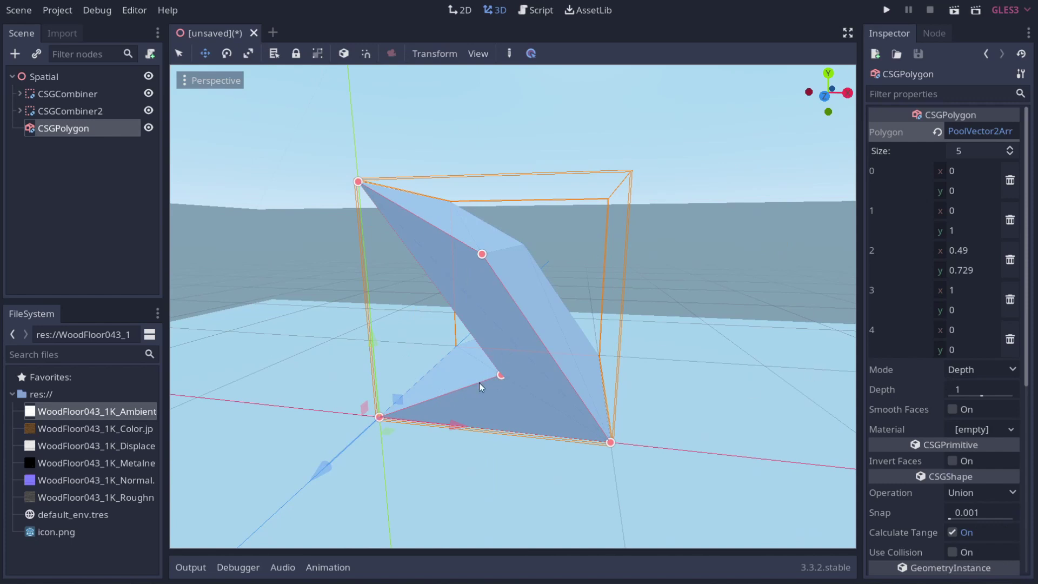
right_drag(651, 382, 651, 382)
key(a)
key(d)
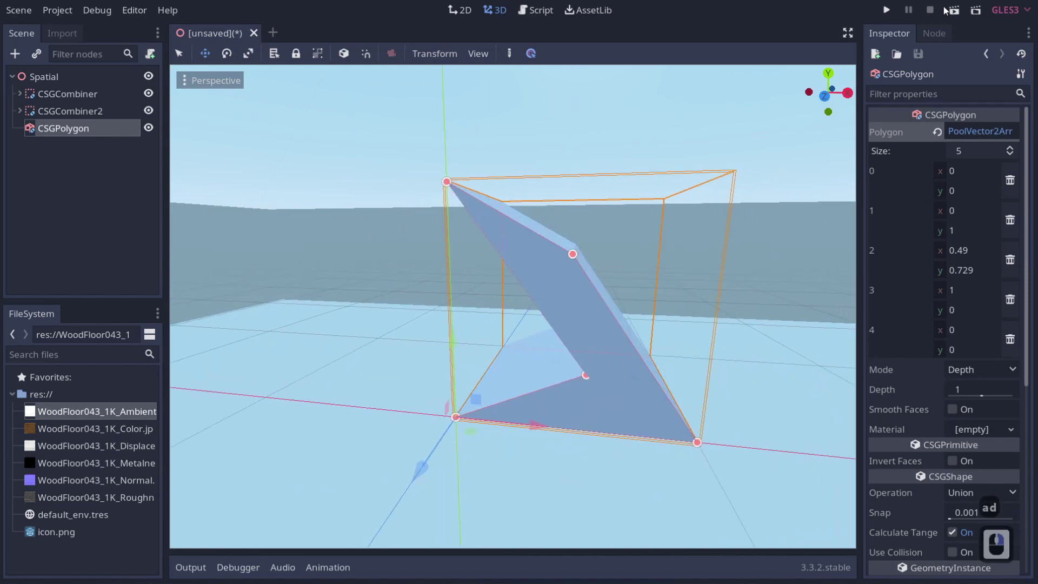
Set the CSGPolygon's mode to Spin
click(983, 370)
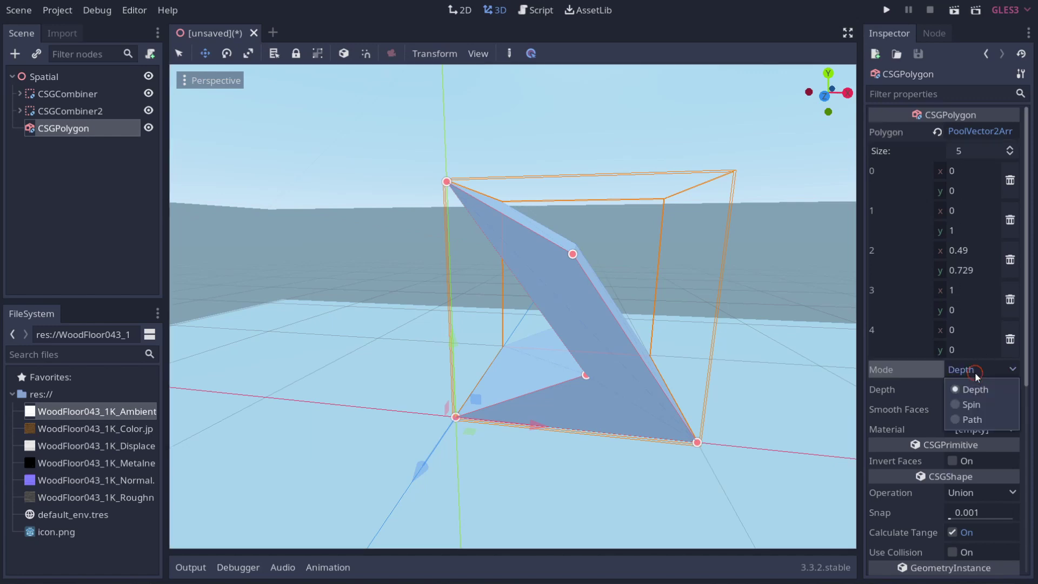
click(971, 404)
click(624, 353)
Move the spun CSGPolygon's mid-slope point outward and downward to shape a flared, cone-like roof
key(d)
right_drag(624, 353, 519, 289)
key(q)
key(w)
key(q)
key(s)
key(e)
key(a)
key(a)
key(a)
key(a)
key(a)
key(a)
key(a)
key(a)
key(a)
key(a)
key(a)
key(w)
drag(685, 245, 765, 244)
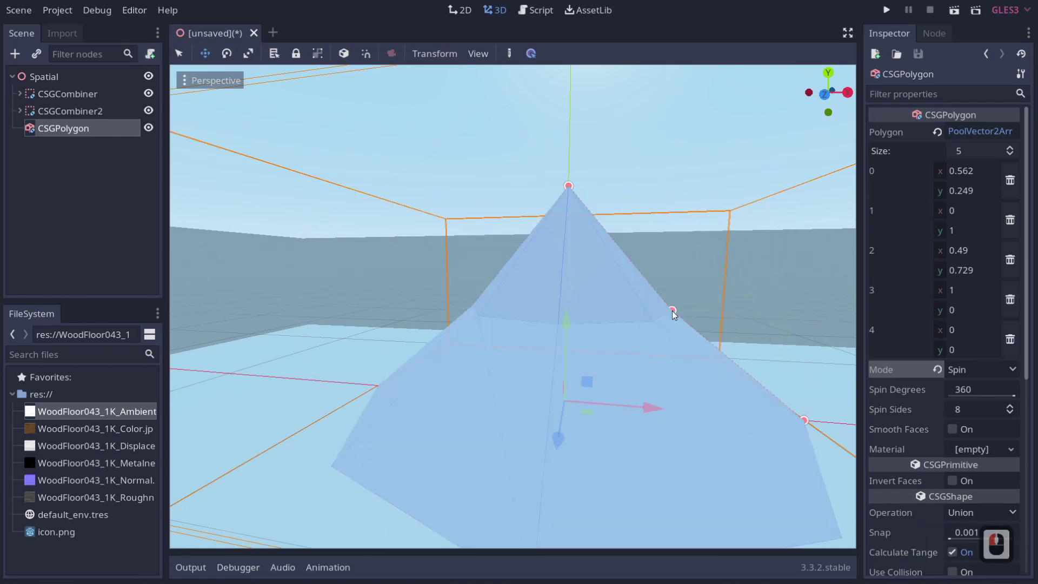
click(672, 314)
drag(659, 331, 697, 340)
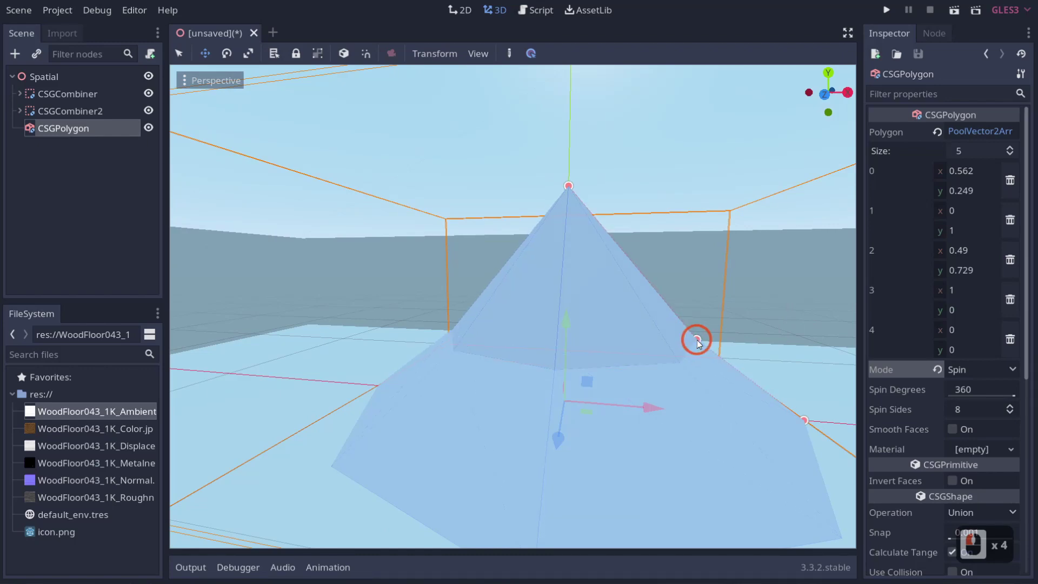
Move the cone-shaped CSGPolygon out of the room to a spot beyond the walls and raise it along Y
right_drag(670, 354, 520, 291)
key(d)
key(d)
key(a)
click(94, 133)
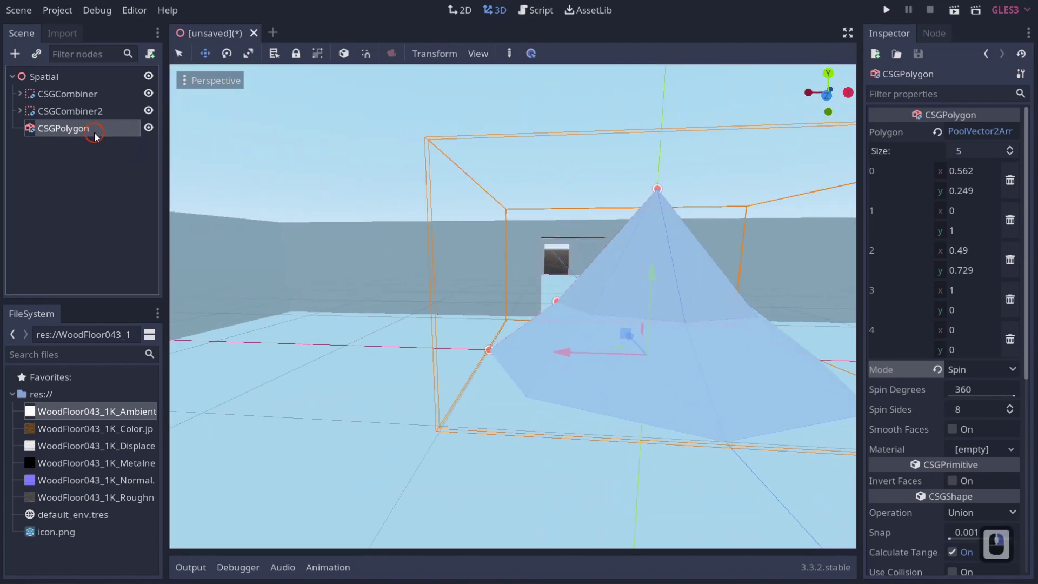
key(a)
right_drag(335, 216, 717, 363)
key(e)
key(s)
key(s)
key(s)
key(s)
key(a)
key(w)
key(e)
key(w)
key(a)
key(s)
key(s)
key(s)
key(s)
key(a)
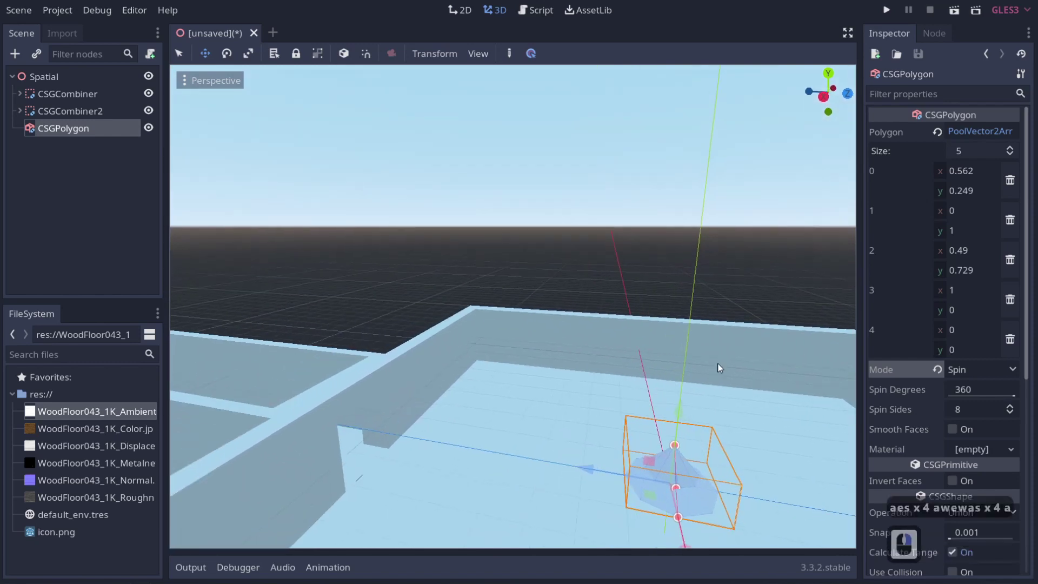
drag(650, 495, 482, 271)
drag(484, 189, 493, 107)
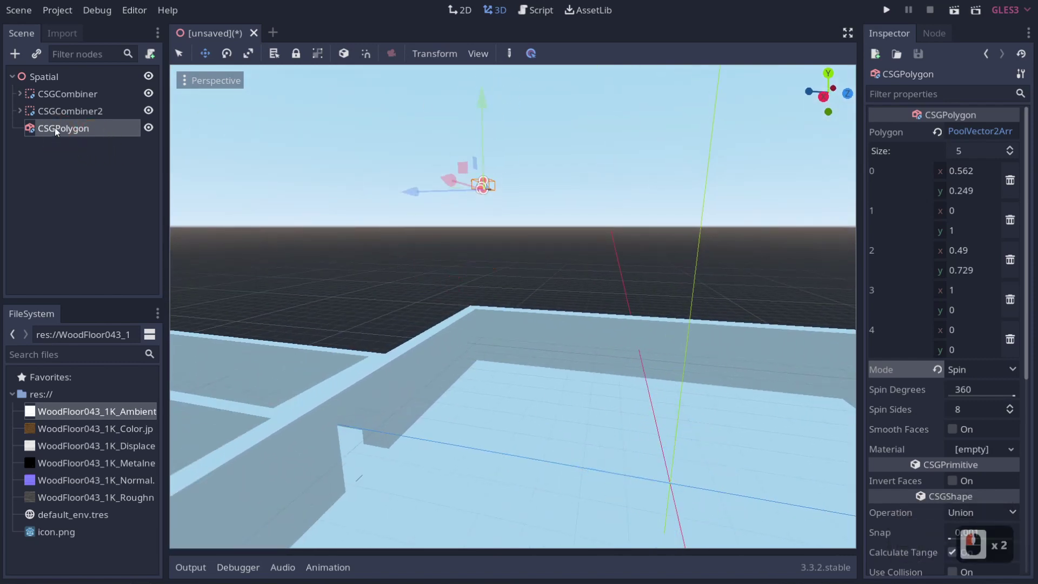
Add a CSGCylinder as a child of the CSGPolygon and focus the view on it
right_click(54, 128)
click(92, 137)
click(413, 252)
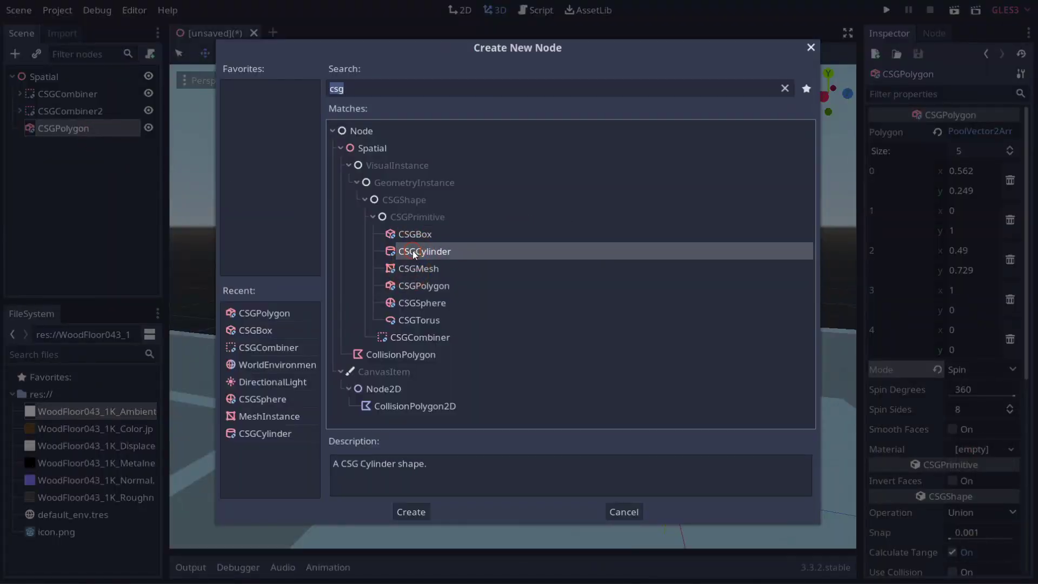
click(414, 253)
key(f)
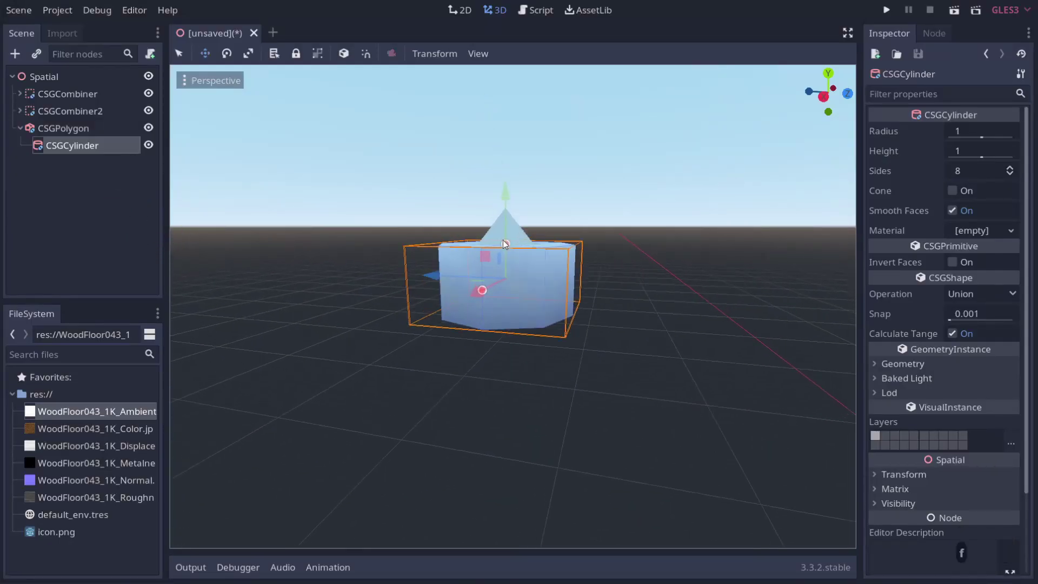
Lower the CSGCylinder beneath the cone roof and scale it narrower than the roof's rim
drag(515, 235, 517, 305)
key(r)
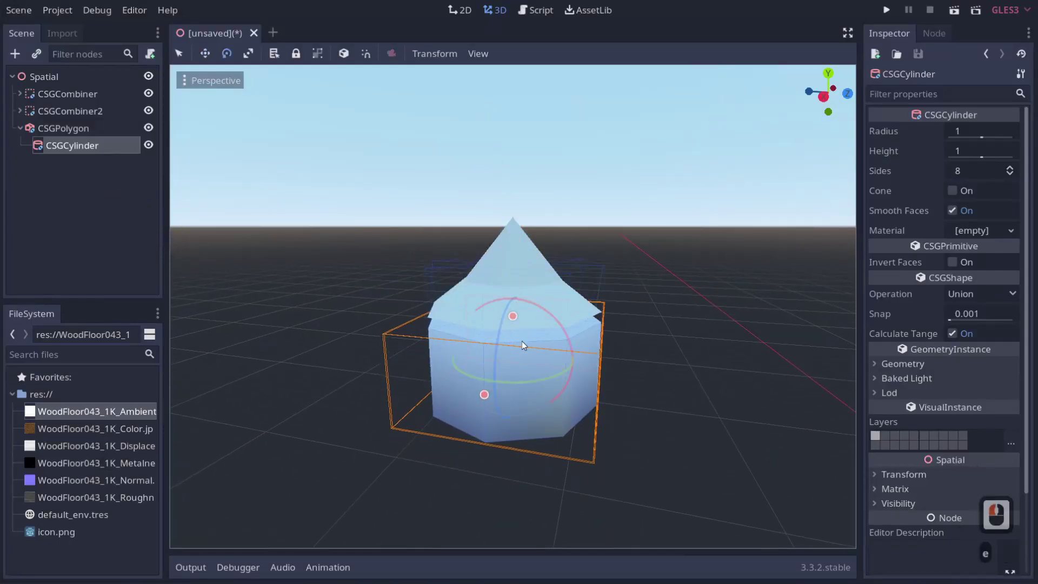
drag(501, 355, 502, 358)
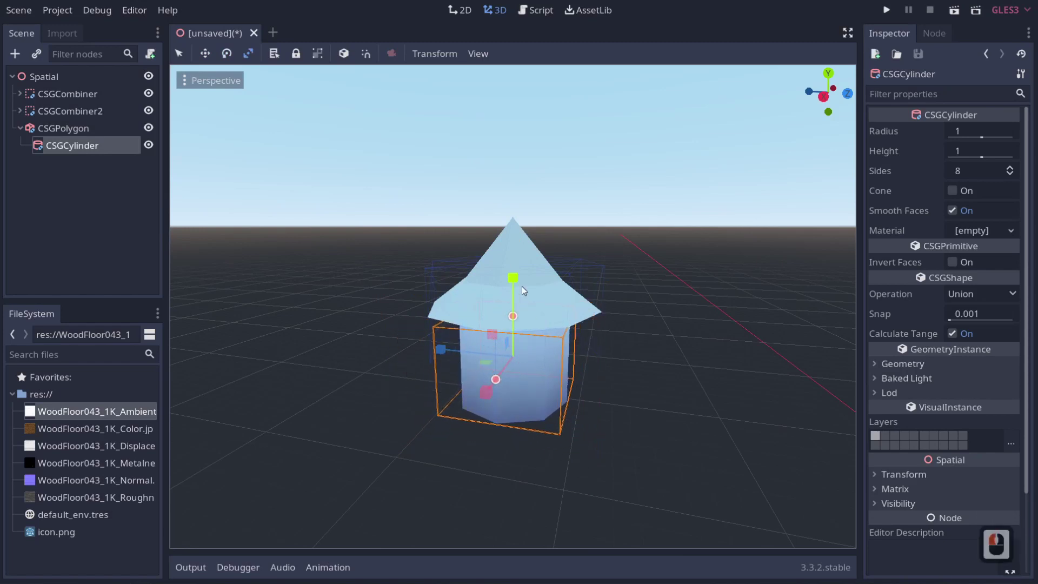
Stretch the CSGCylinder's height to about 8.92 and move it down about 3.85 along Y under the roof
right_drag(518, 291, 518, 289)
key(s)
key(q)
key(w)
key(s)
drag(516, 222, 543, 14)
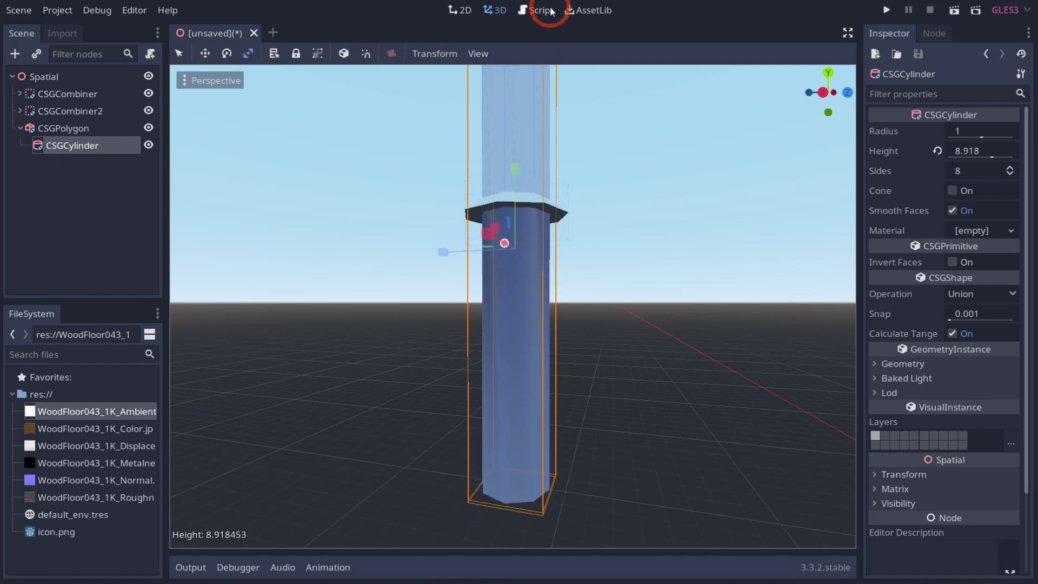
key(w)
drag(518, 169, 488, 370)
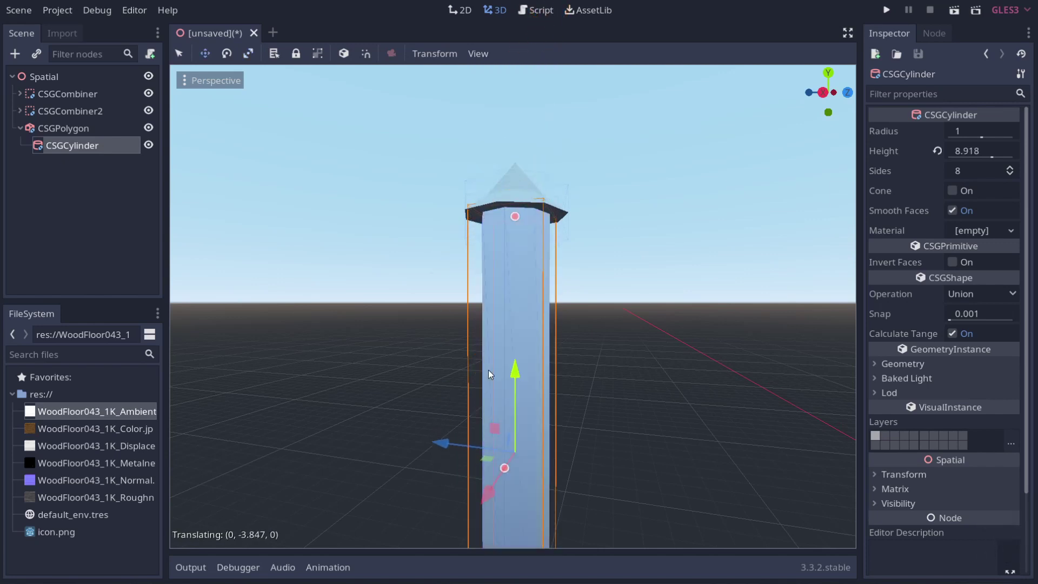
Examine the tower in the distance from inside the room
key(shift+s)
right_drag(501, 377, 527, 263)
key(d)
key(q)
key(w)
key(q)
key(s)
key(e)
key(w)
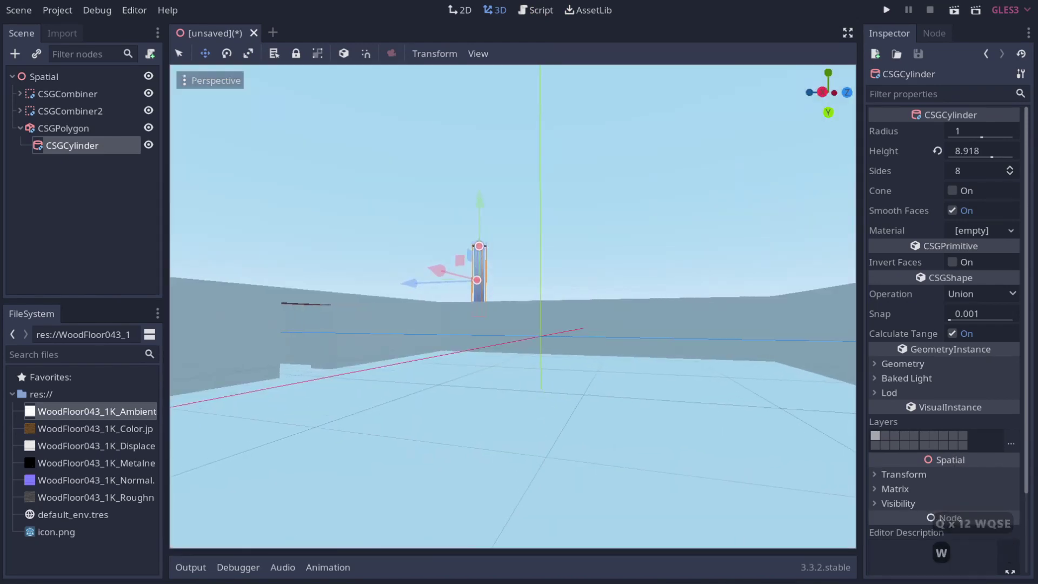
drag(706, 327, 704, 326)
click(602, 307)
key(ctrl+z)
click(371, 236)
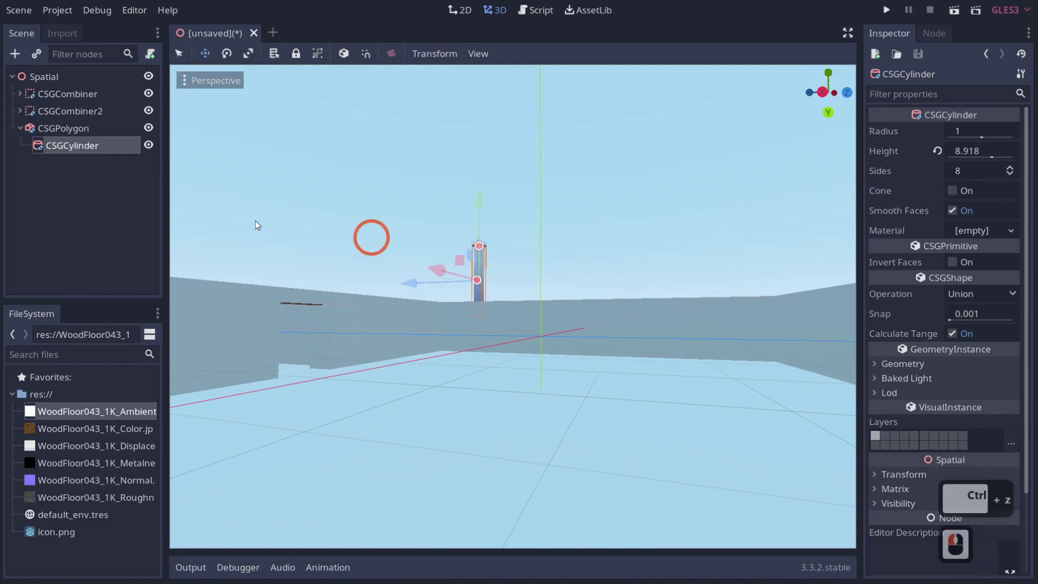
click(48, 128)
click(53, 77)
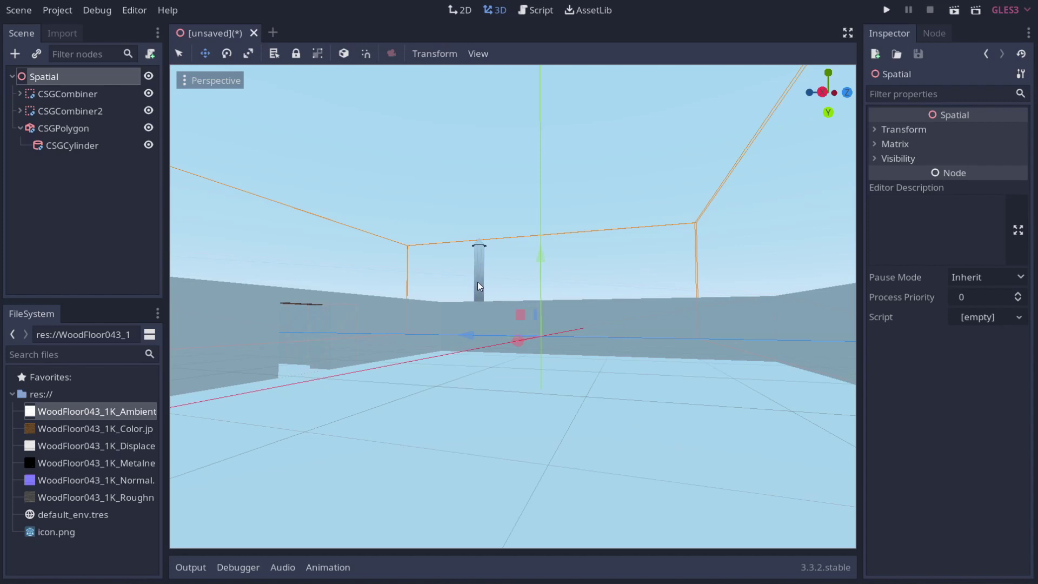
mouse_move(519, 294)
middle_down()
mouse_move(445, 273)
mouse_move(462, 278)
middle_up()
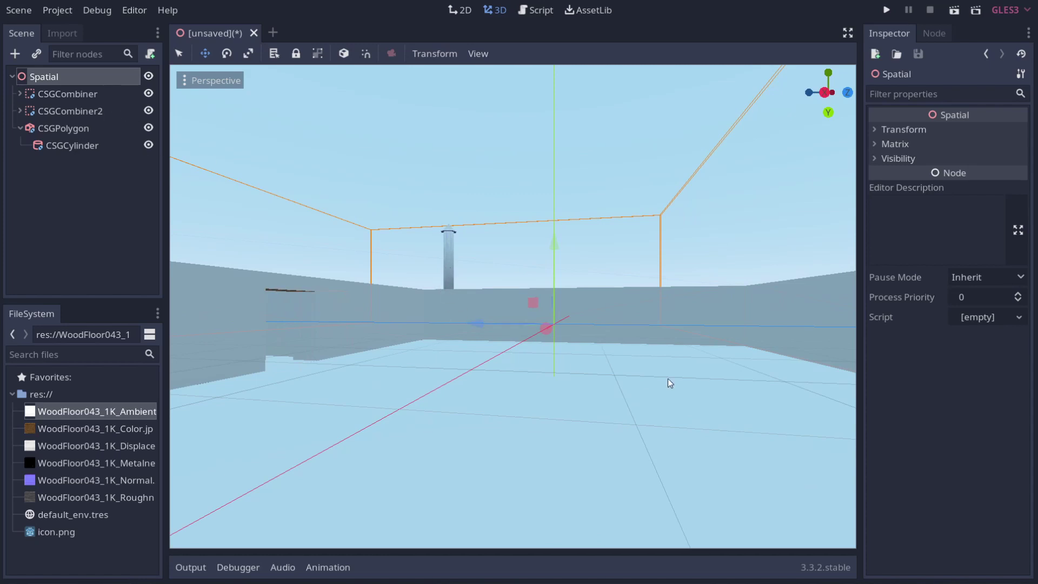
key(w)
right_drag(589, 372, 519, 289)
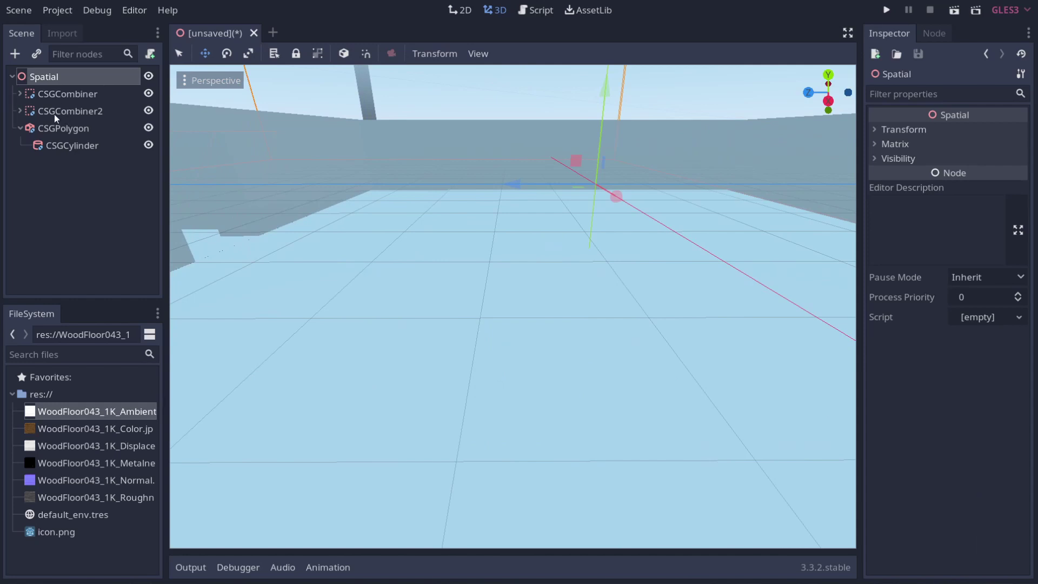
right_drag(497, 359, 472, 290)
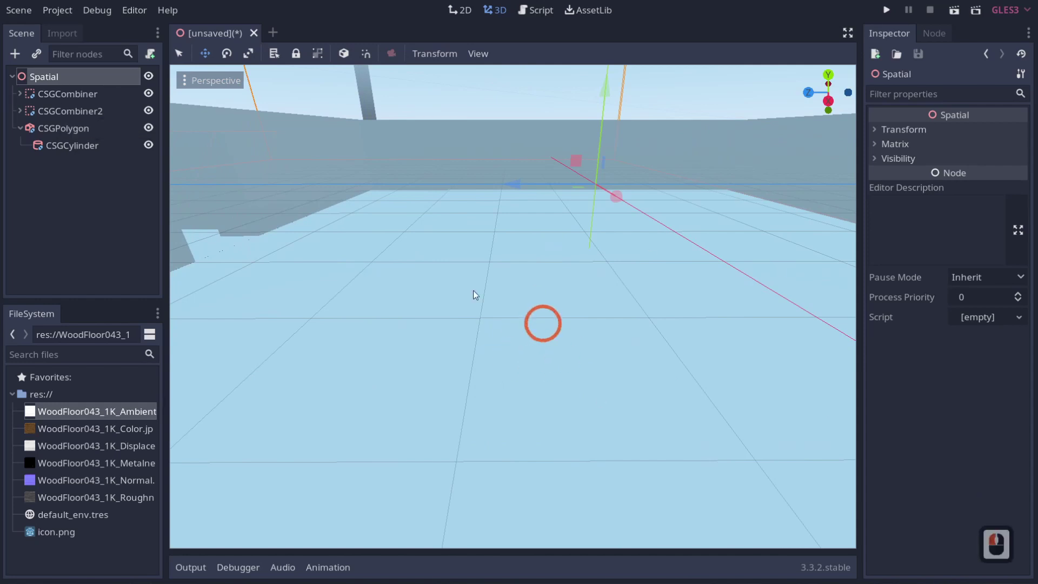
click(133, 381)
click(296, 254)
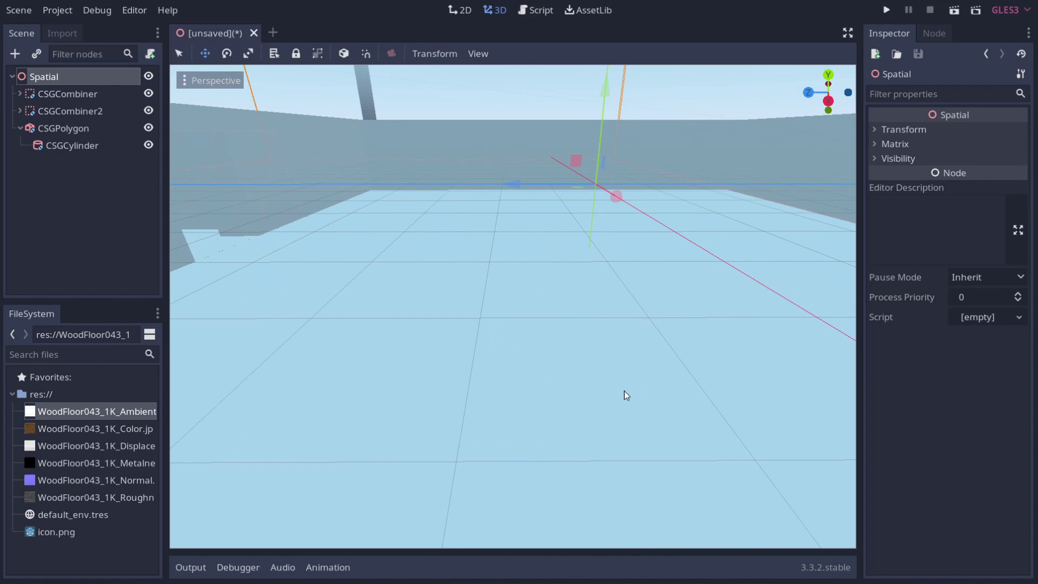
Assign a new SpatialMaterial to the CSGBox inside the first CSGCombiner and open the material's properties
click(19, 94)
click(57, 110)
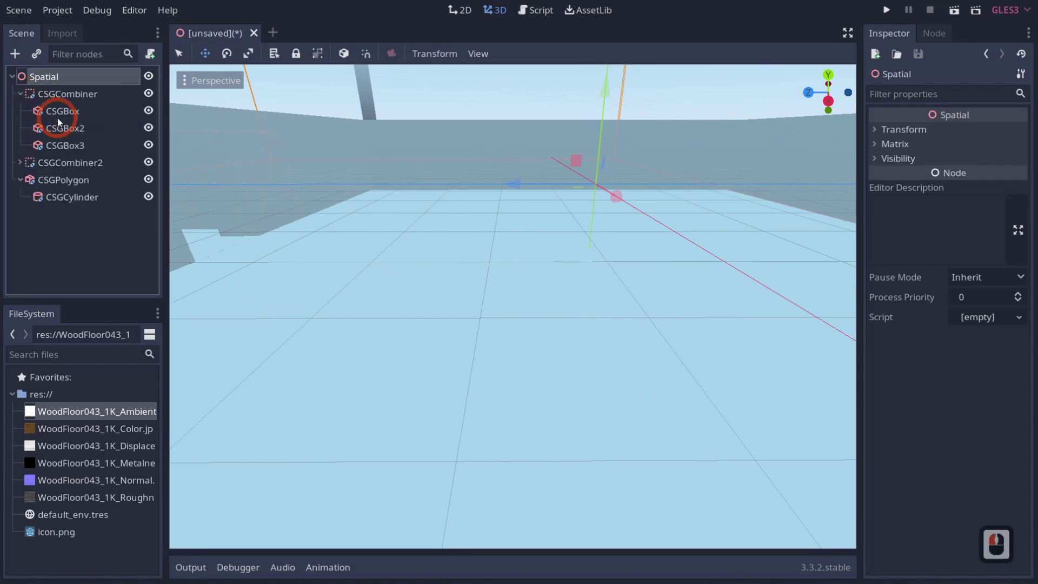
click(664, 264)
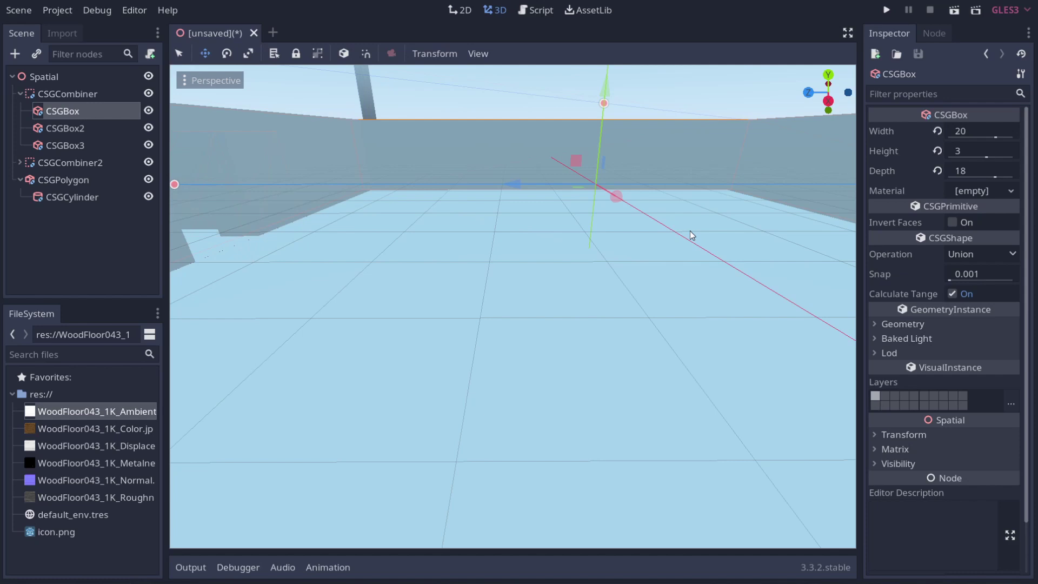
click(981, 193)
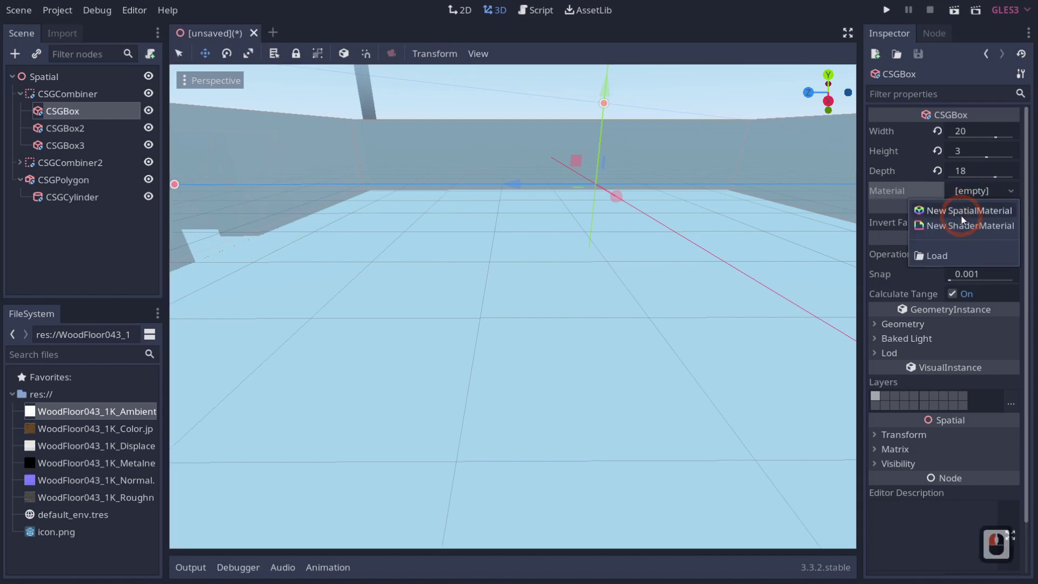
click(961, 215)
click(967, 214)
Examine the outside walls of the first room's CSGBox
key(s)
right_drag(551, 281, 552, 281)
key(q)
key(d)
key(d)
key(d)
key(d)
key(d)
key(d)
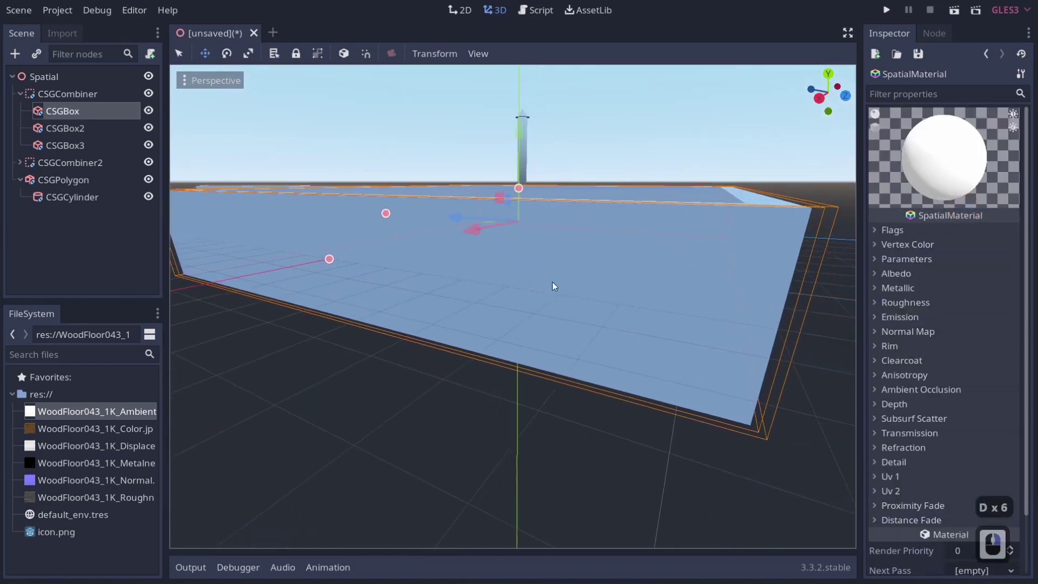
Apply the WoodFloor043_1K_Color image as the albedo texture of the CSGBox's material
click(876, 274)
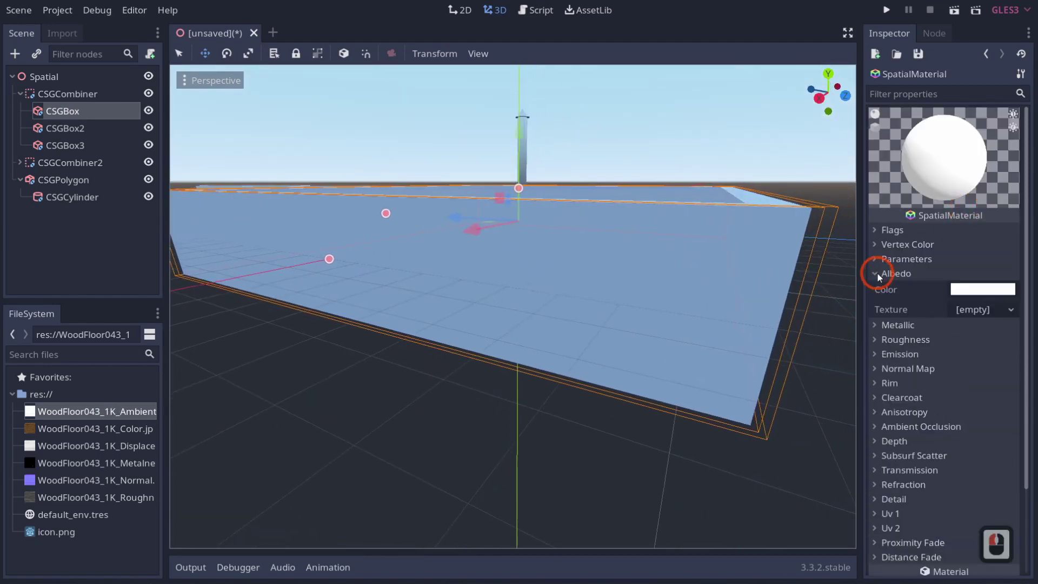
click(965, 311)
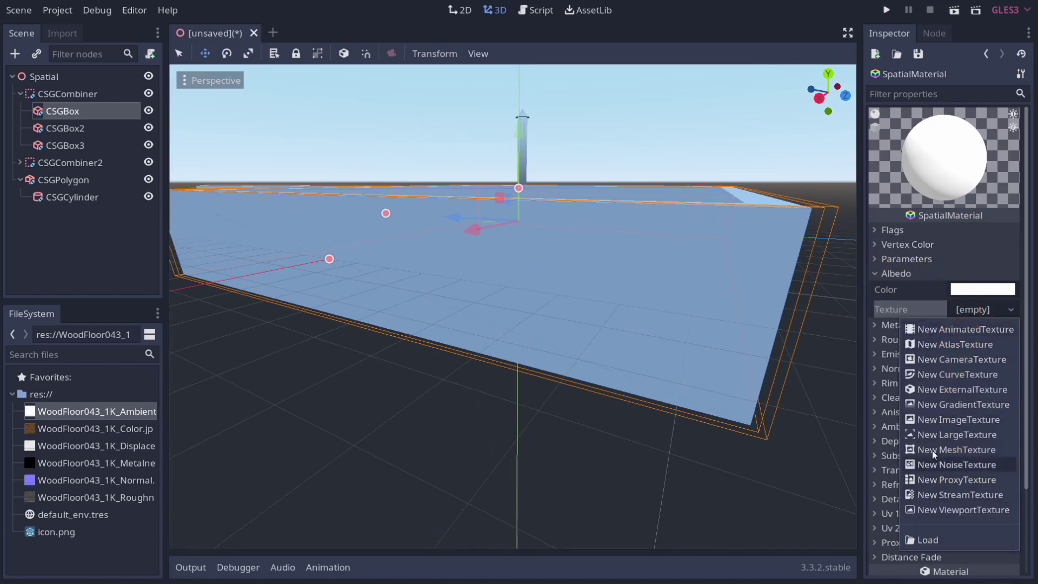
click(58, 382)
drag(76, 429, 963, 312)
key(d)
right_drag(707, 329, 518, 304)
key(e)
key(w)
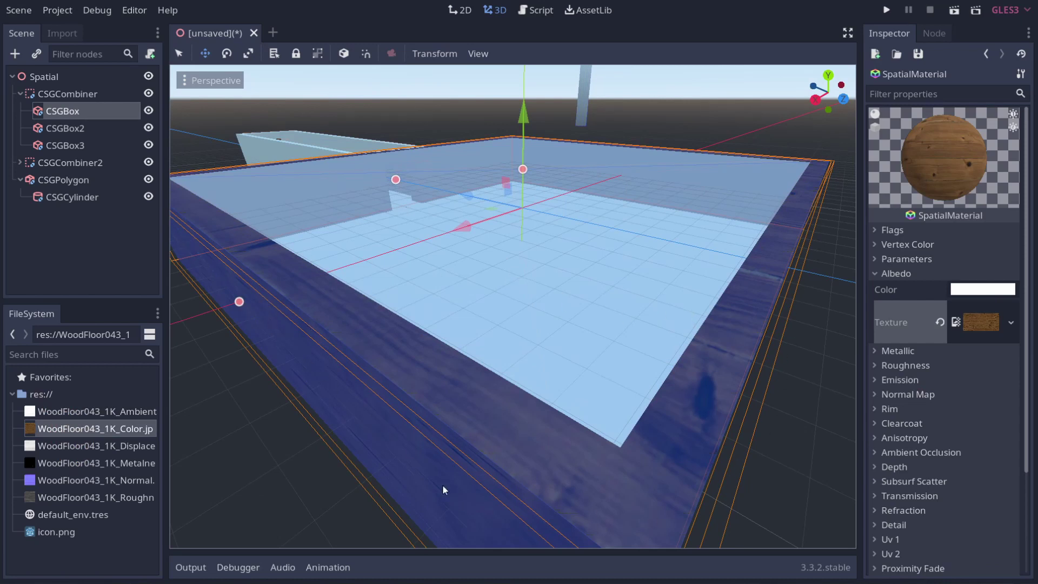
Assign a new SpatialMaterial to CSGBox2 and open the material's albedo settings
click(63, 110)
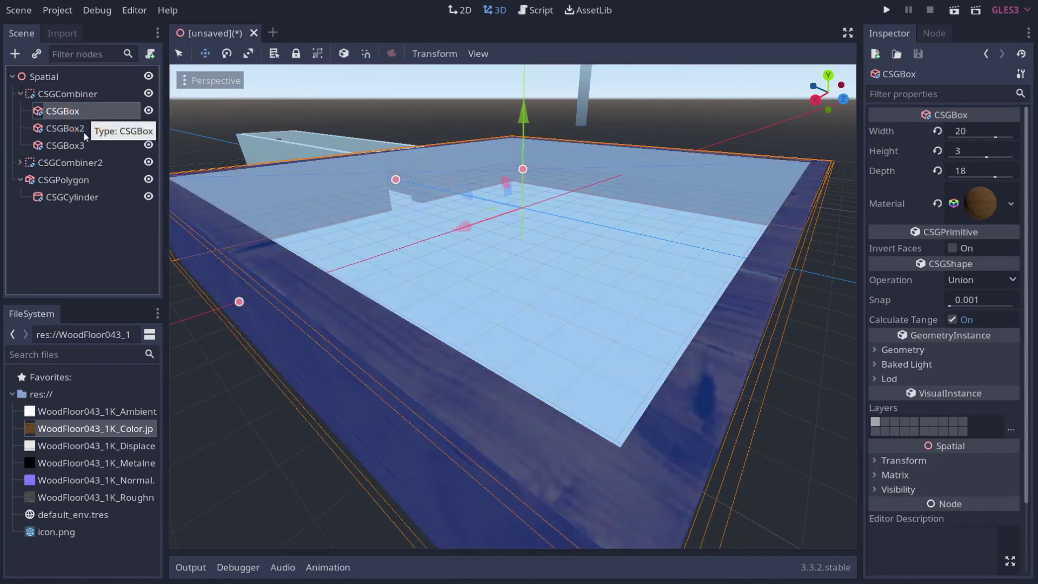
click(85, 135)
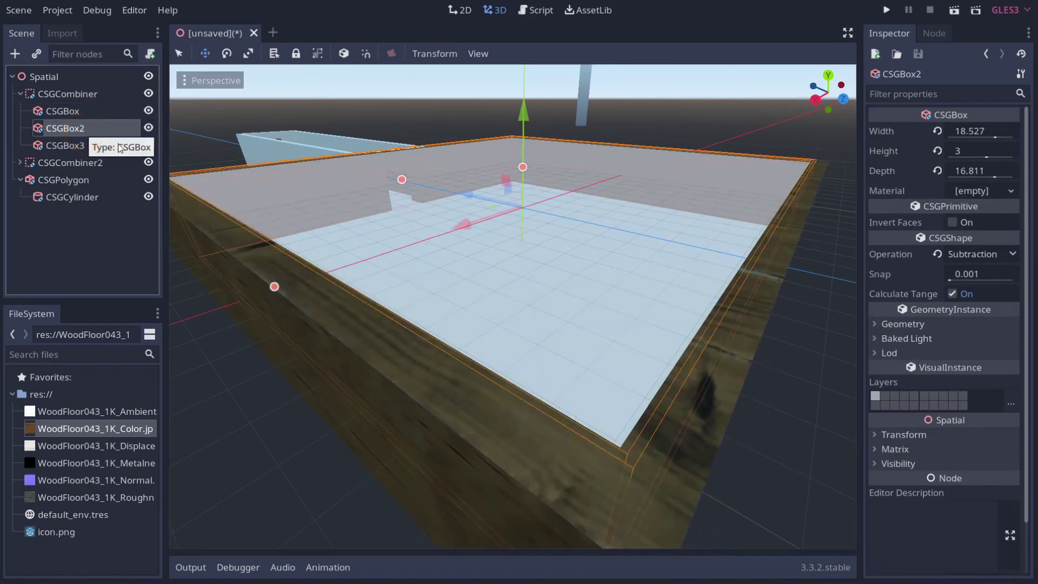
click(994, 191)
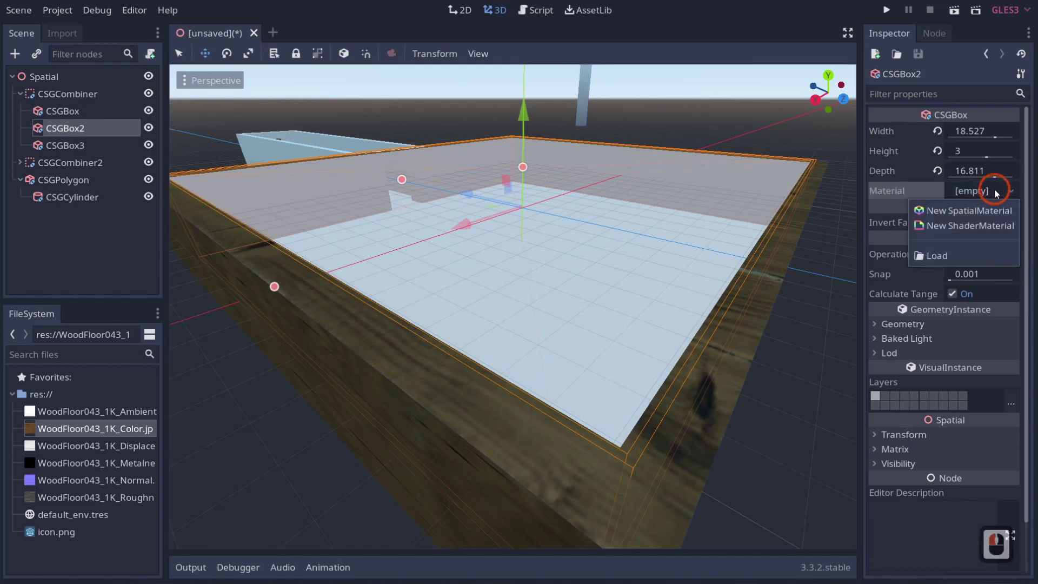
click(980, 217)
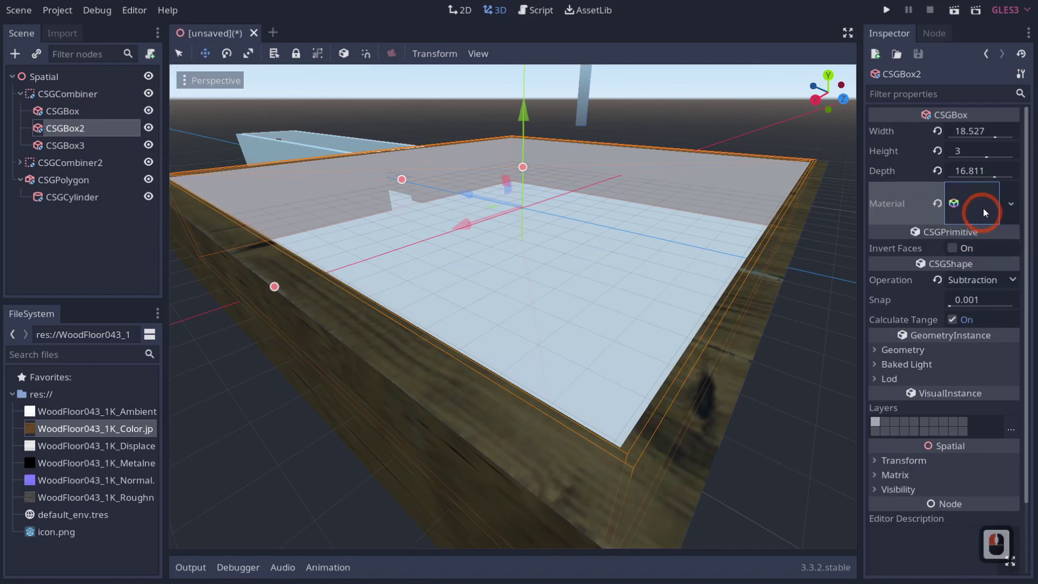
click(983, 211)
click(962, 276)
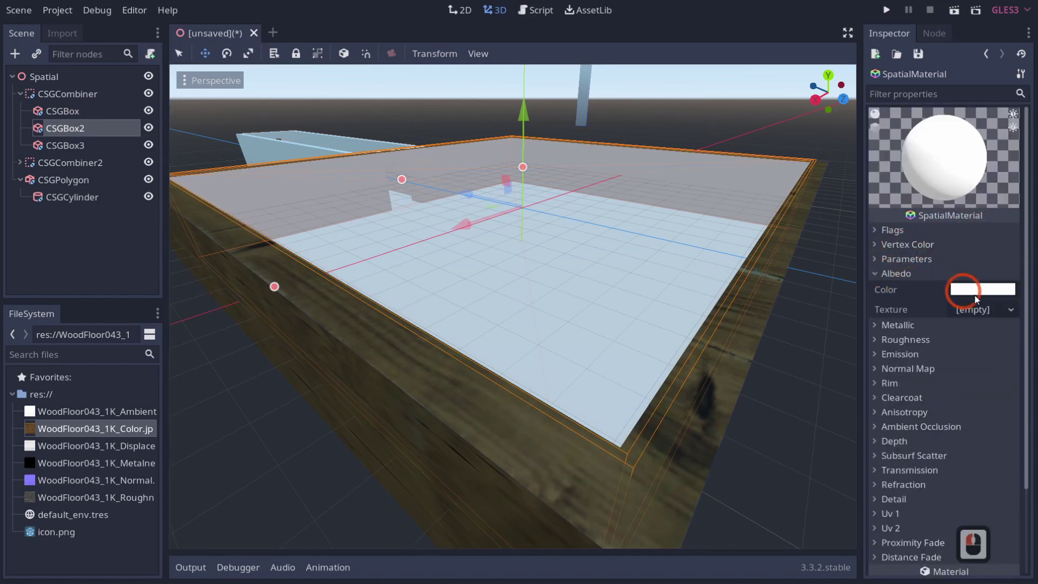
Set the albedo color of CSGBox2's material to a bright blue
click(977, 291)
click(947, 91)
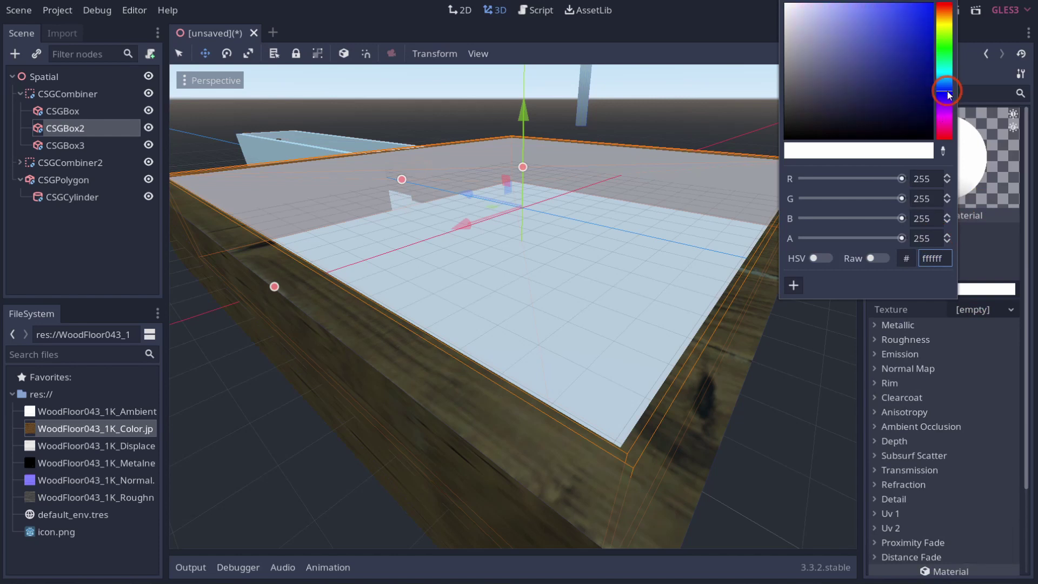
click(962, 309)
click(954, 308)
click(977, 291)
drag(900, 53, 941, 7)
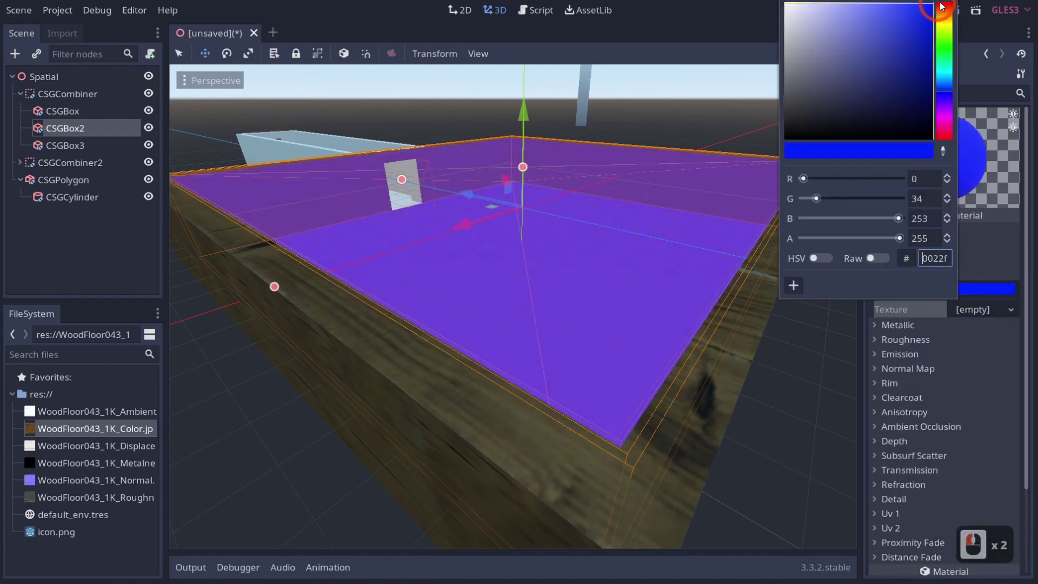
click(991, 278)
click(397, 254)
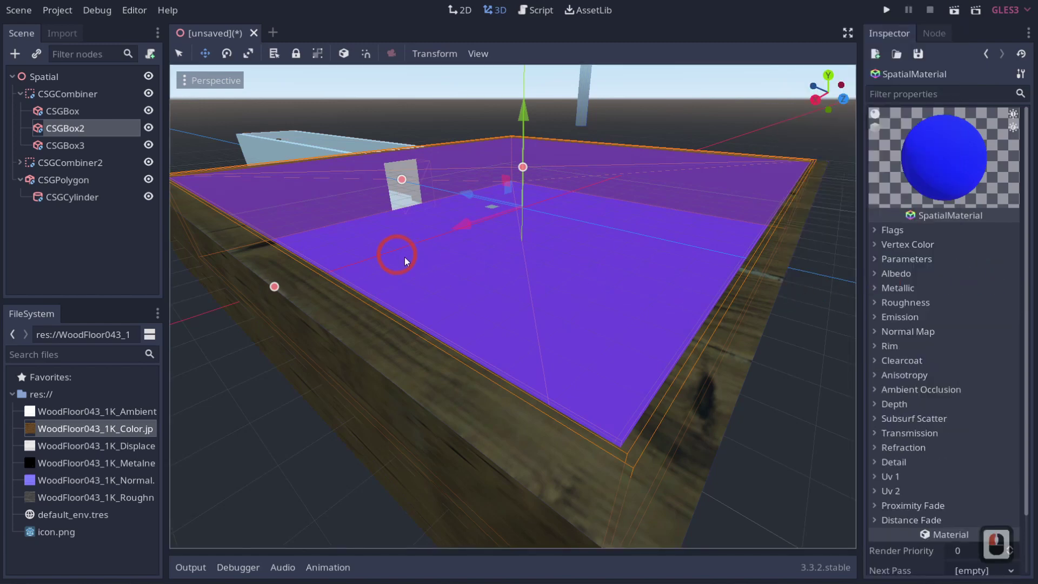
Apply WoodFloor043_1K_Color as the albedo texture of CSGBox2's material and set the albedo color to white
middle_drag(407, 261, 381, 362)
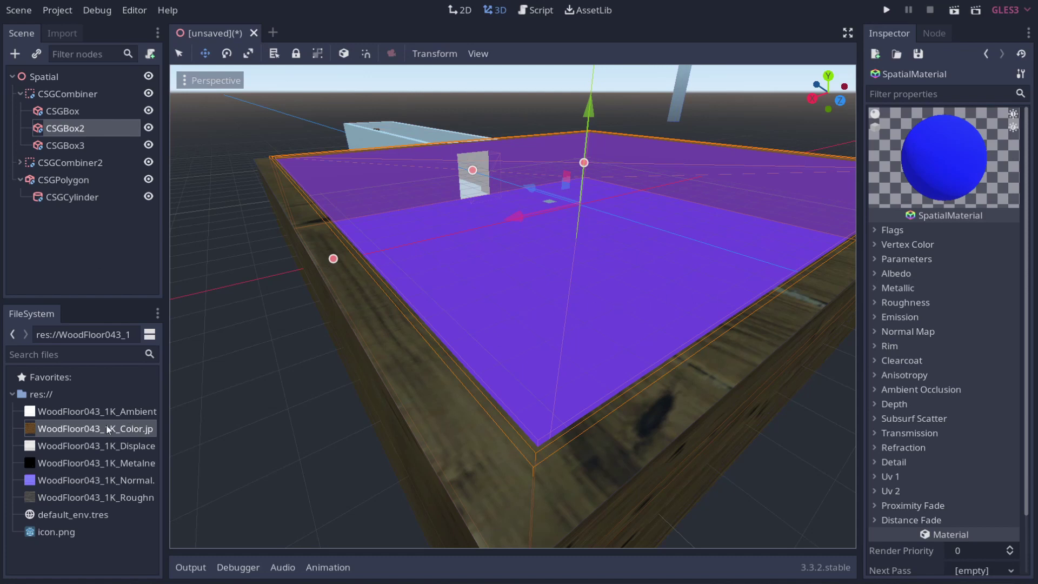
click(896, 273)
click(215, 324)
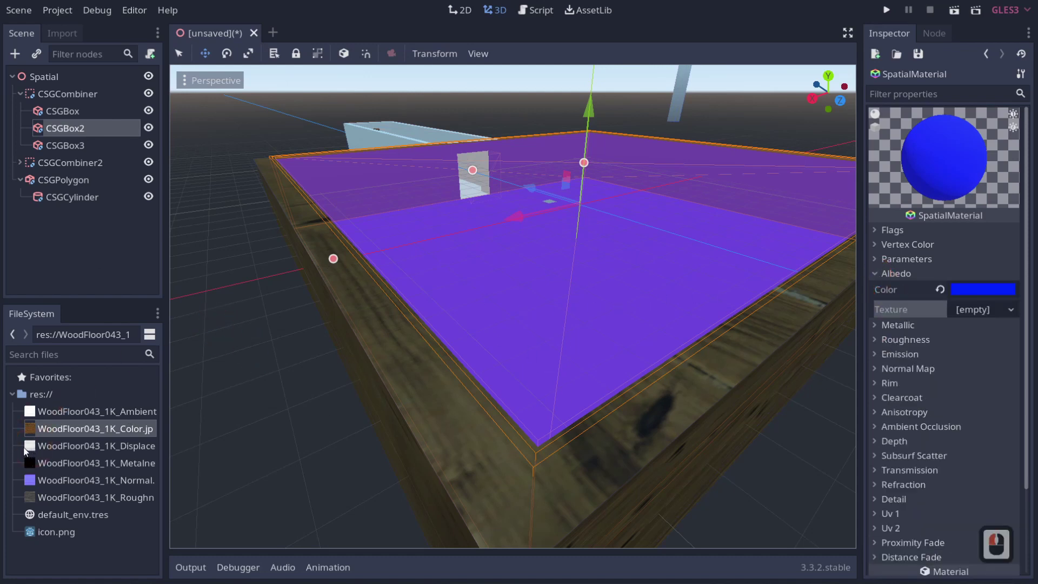
drag(135, 424, 961, 314)
click(967, 293)
drag(827, 59, 738, 0)
click(994, 277)
click(895, 273)
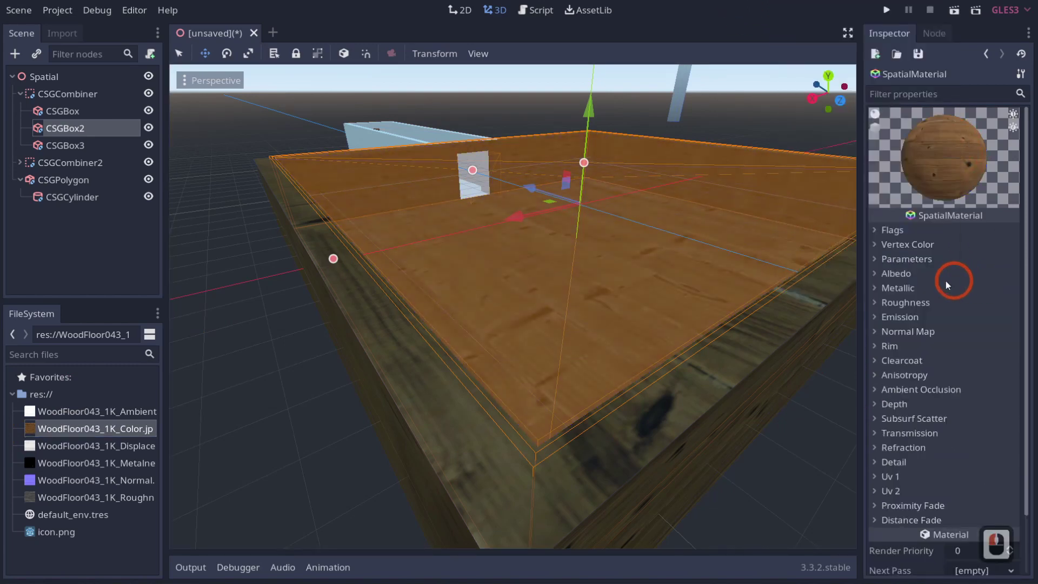
Examine the wood texture on the room's inner walls and floor from inside
right_drag(563, 290, 503, 288)
key(w)
key(w)
key(w)
key(w)
key(w)
key(w)
key(w)
key(w)
key(w)
key(w)
key(w)
key(w)
key(w)
key(w)
key(w)
key(w)
key(d)
key(w)
key(e)
key(e)
key(e)
key(w)
key(w)
key(w)
key(w)
key(w)
key(w)
key(w)
key(w)
key(w)
key(w)
key(w)
key(w)
key(w)
key(w)
key(w)
key(w)
key(w)
key(w)
key(w)
key(w)
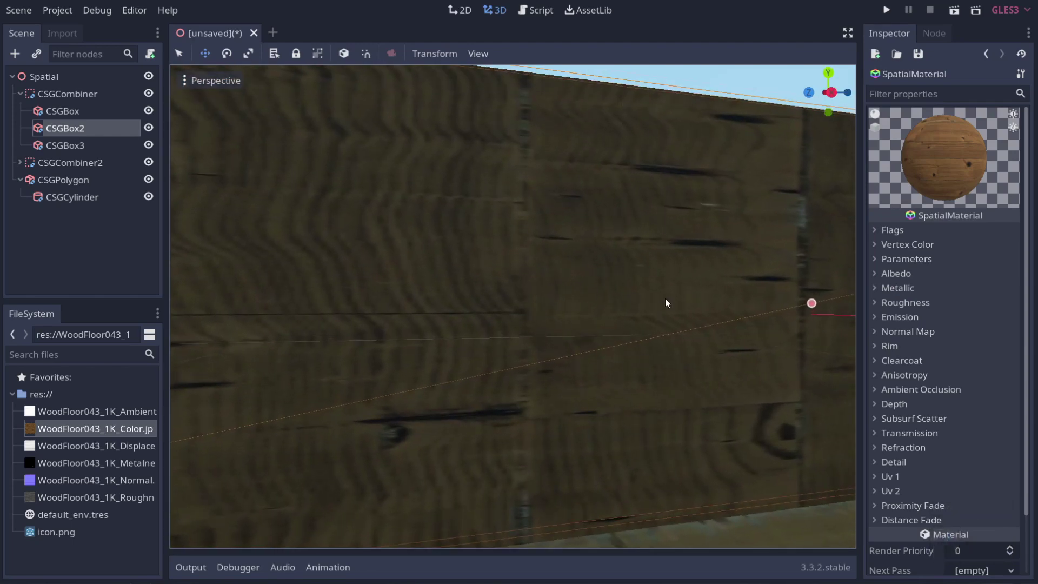
right_drag(665, 299, 518, 290)
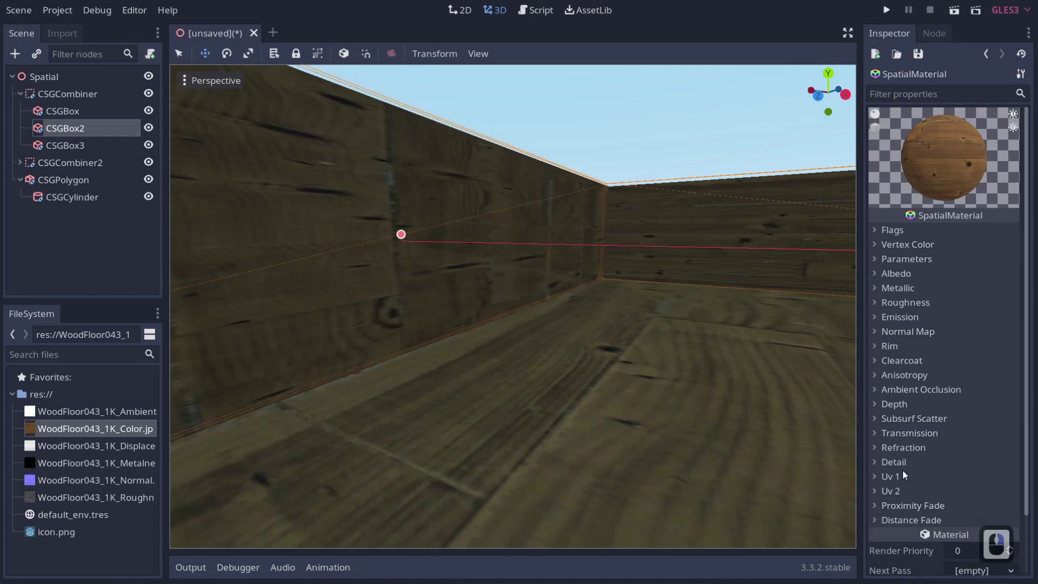
Enable Triplanar mapping in the Uv 1 settings of CSGBox2's material
click(874, 476)
scroll(872, 479, down, 1)
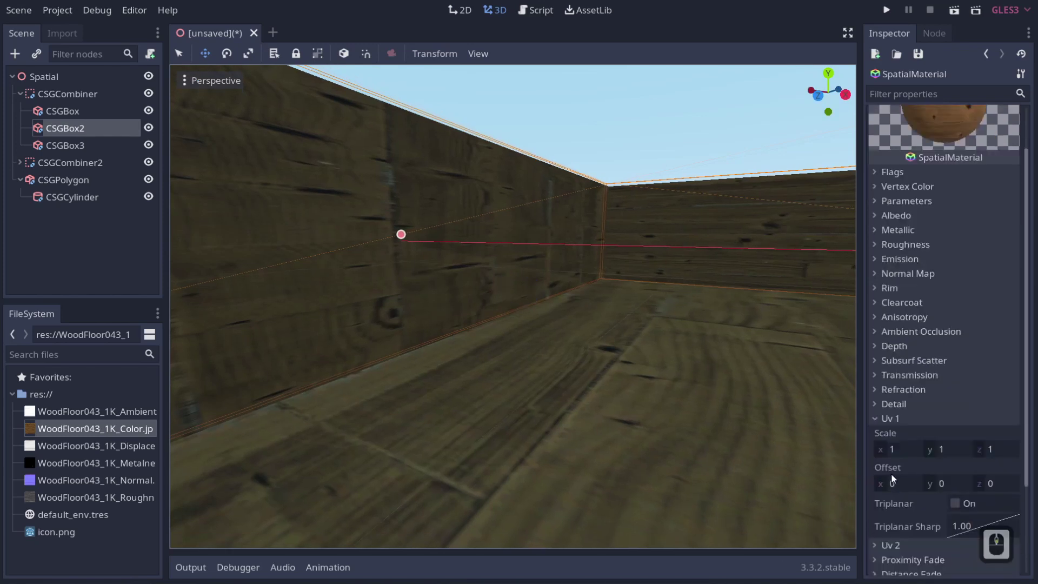
click(955, 503)
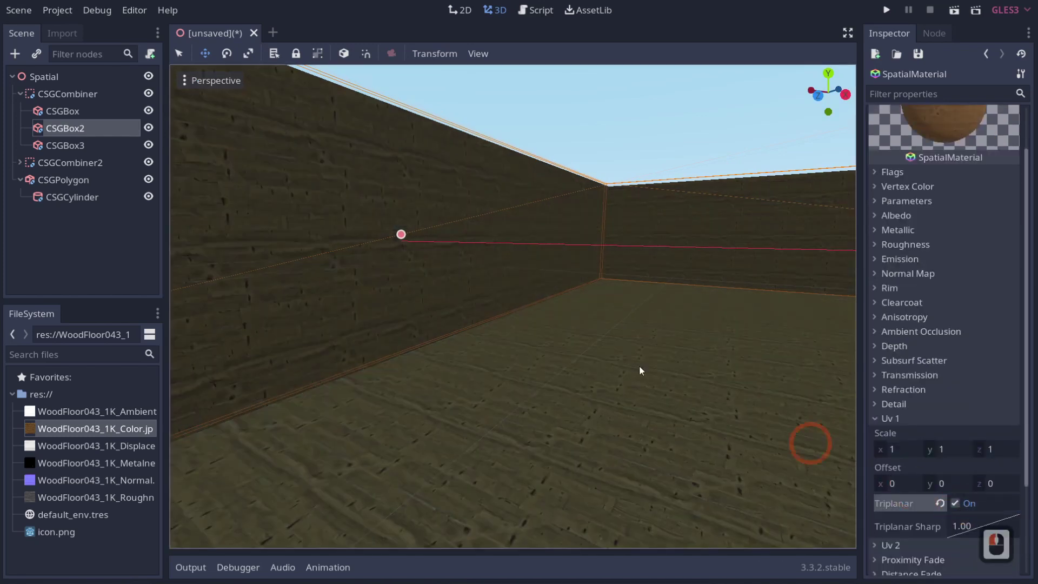
Examine the triplanar wood texture across the room's floor, walls and doorway
right_drag(639, 365, 519, 290)
key(w)
key(w)
key(w)
key(w)
key(s)
key(s)
key(e)
key(w)
key(w)
right_drag(572, 314, 501, 308)
key(w)
key(w)
key(w)
key(w)
key(w)
key(w)
key(w)
key(w)
key(w)
key(w)
key(w)
key(w)
key(w)
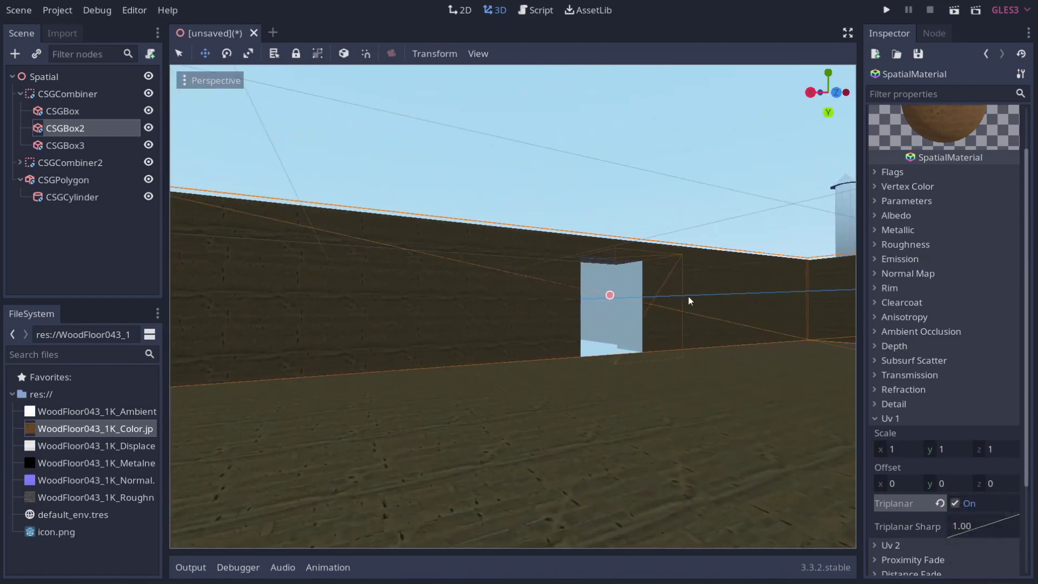
right_drag(689, 296, 600, 268)
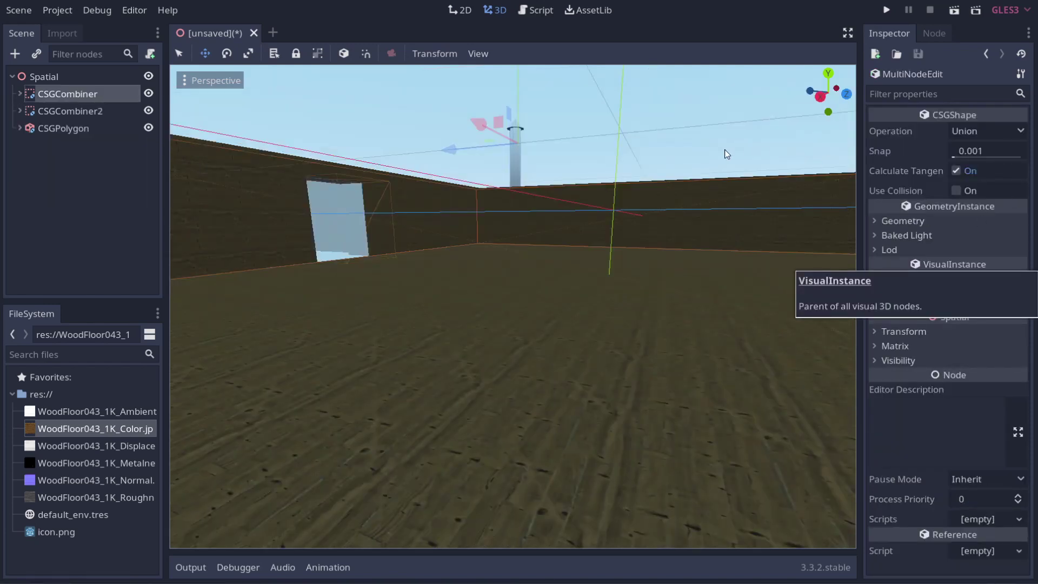
click(636, 139)
click(464, 454)
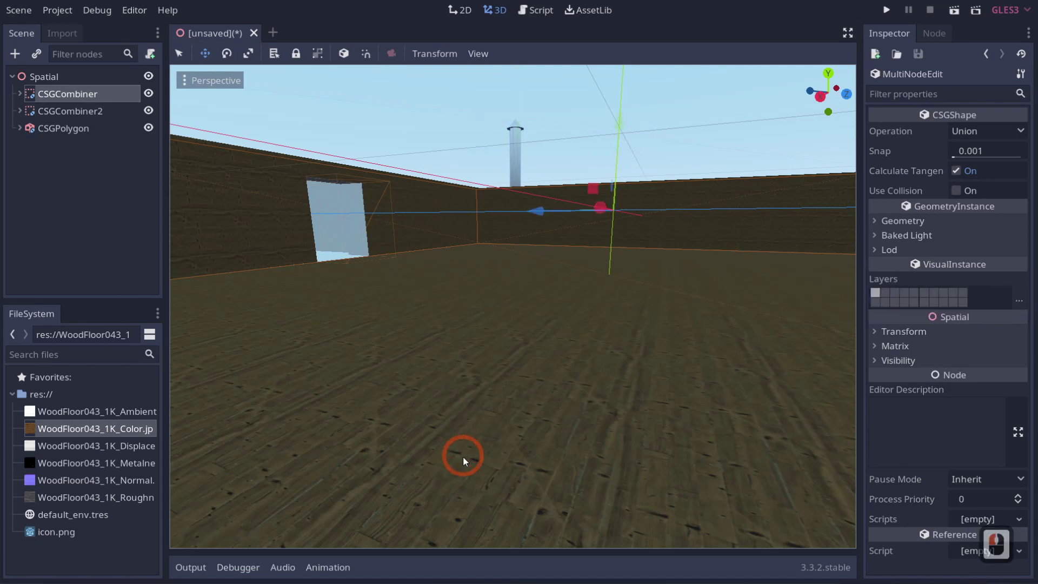
click(464, 444)
click(139, 278)
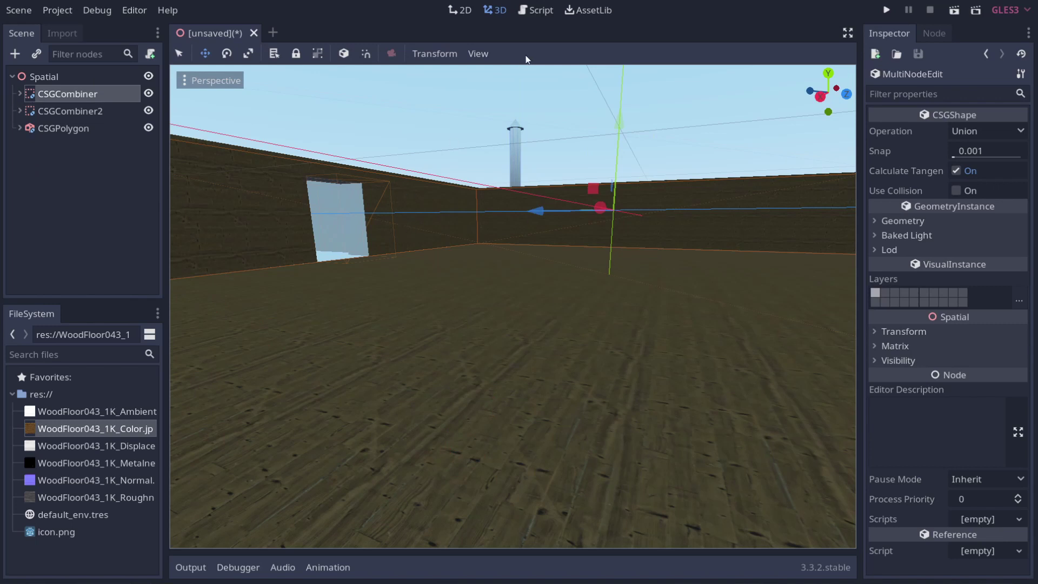
Search the asset library for "fps" and download First Person Controller (FPS)
click(589, 6)
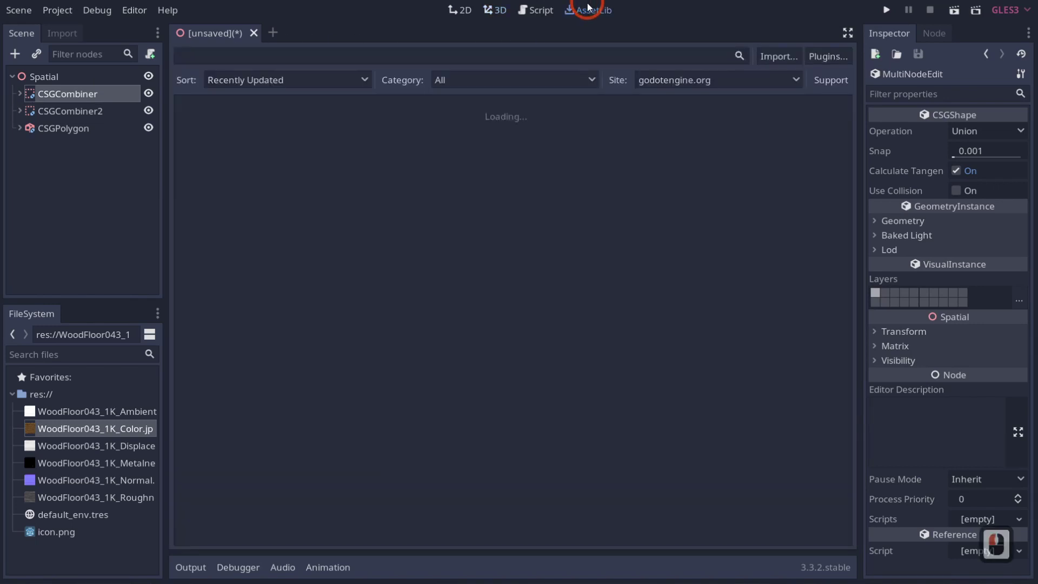
click(277, 50)
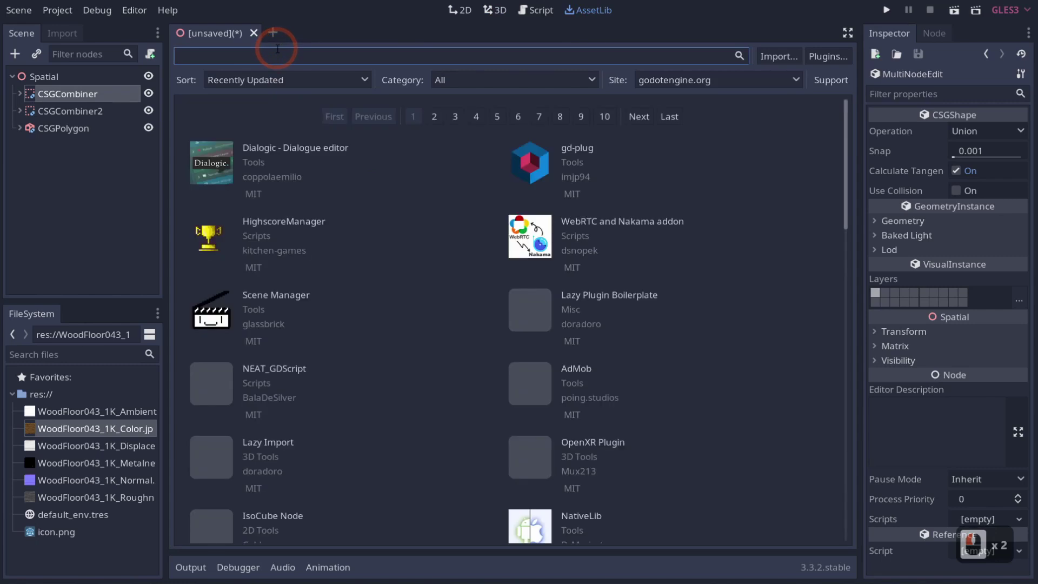
text(fps)
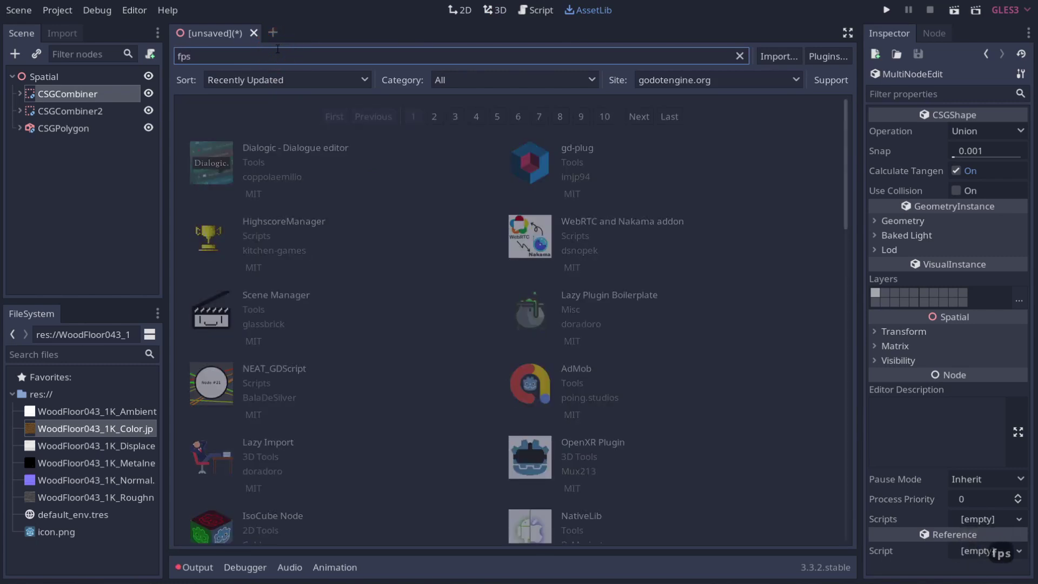
click(288, 135)
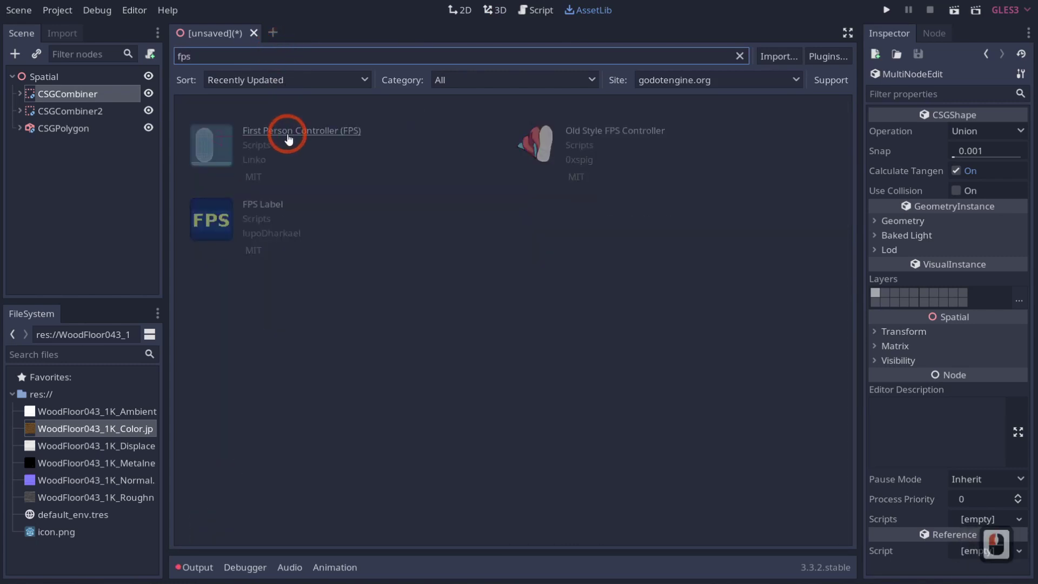
click(415, 444)
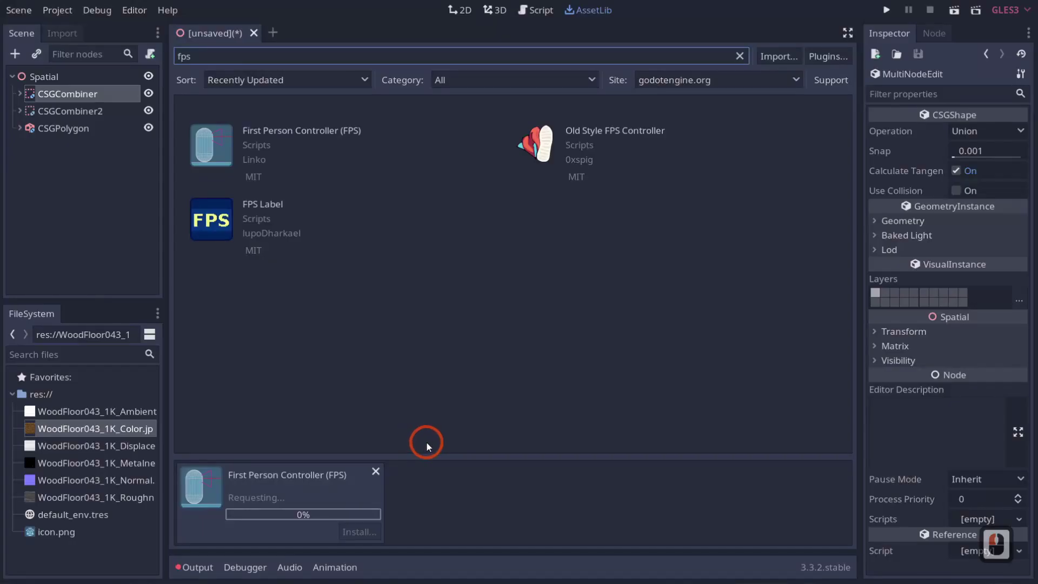
Install the complete contents of the downloaded First Person Controller package into the project
click(352, 530)
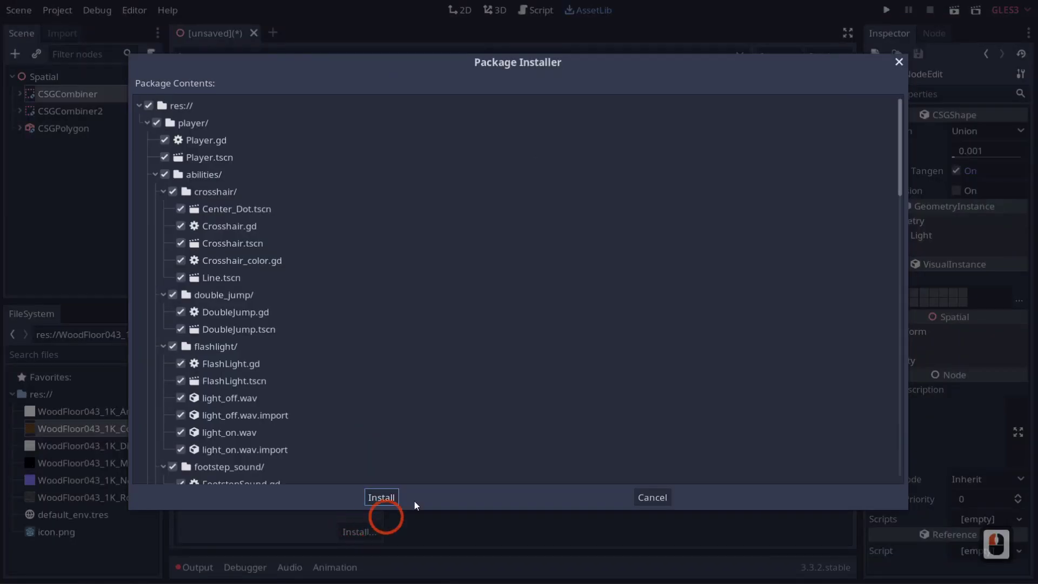
click(376, 489)
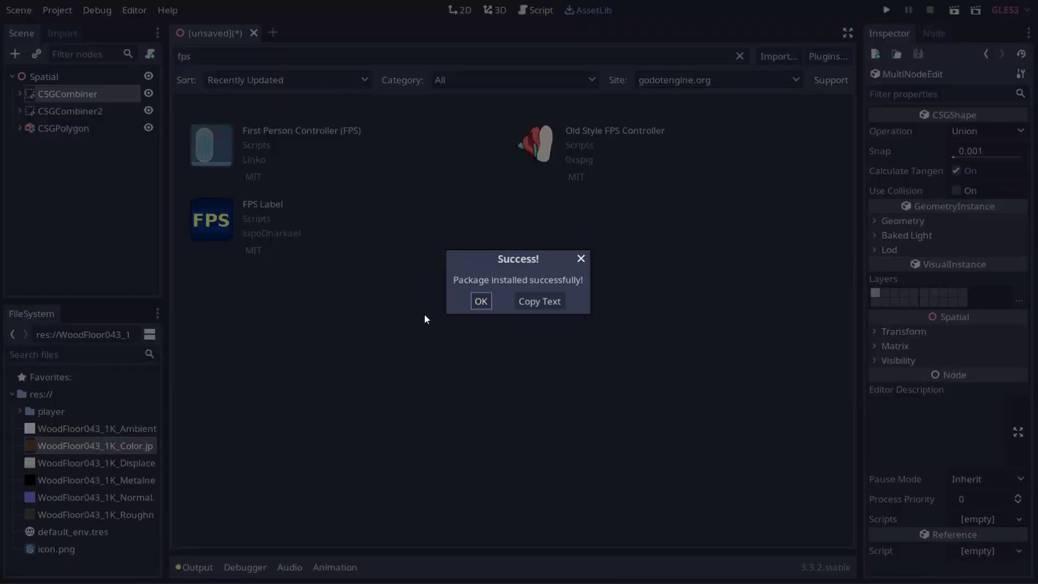
click(480, 301)
Instance the Player.tscn scene from the player folder into the 3D level under the first CSGCombiner
click(21, 412)
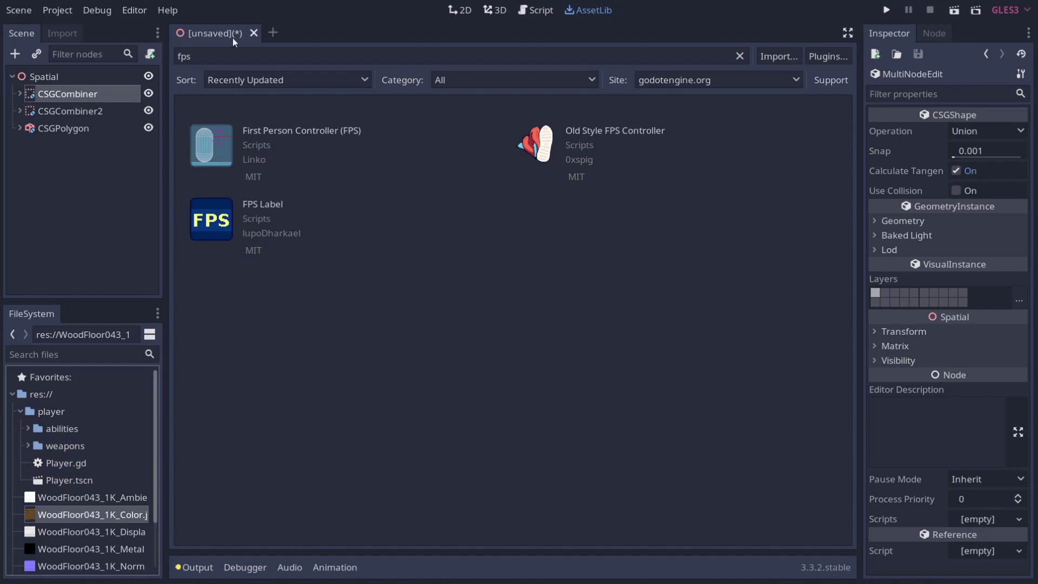
click(495, 10)
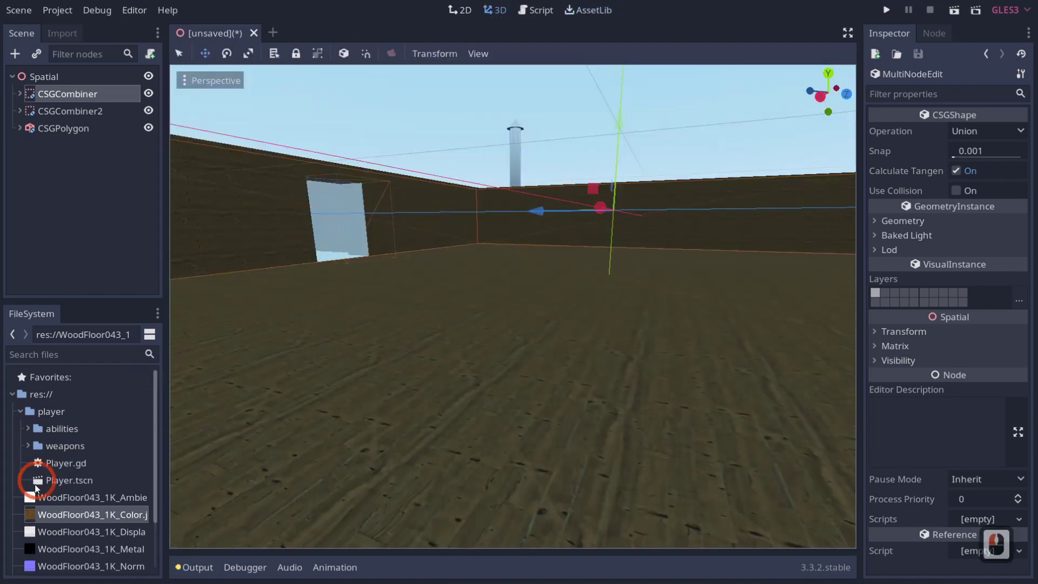
drag(69, 479, 485, 470)
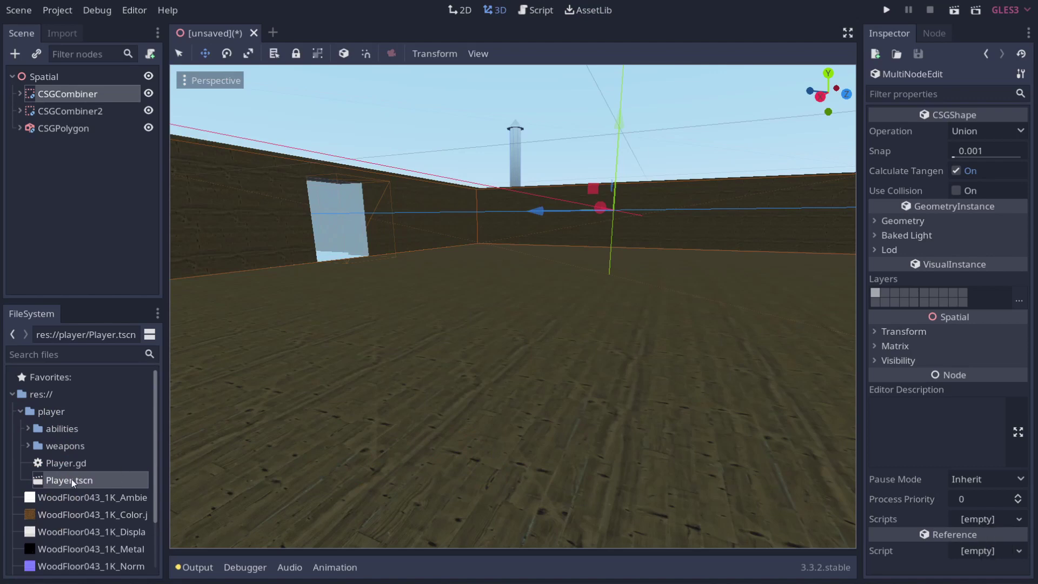
drag(72, 480, 74, 223)
drag(69, 482, 551, 399)
Delete the duplicate Player2 instance from the first CSGCombiner
key(w)
mouse_move(484, 415)
right_down()
mouse_move(518, 291)
mouse_move(476, 419)
right_up()
key(q)
click(60, 128)
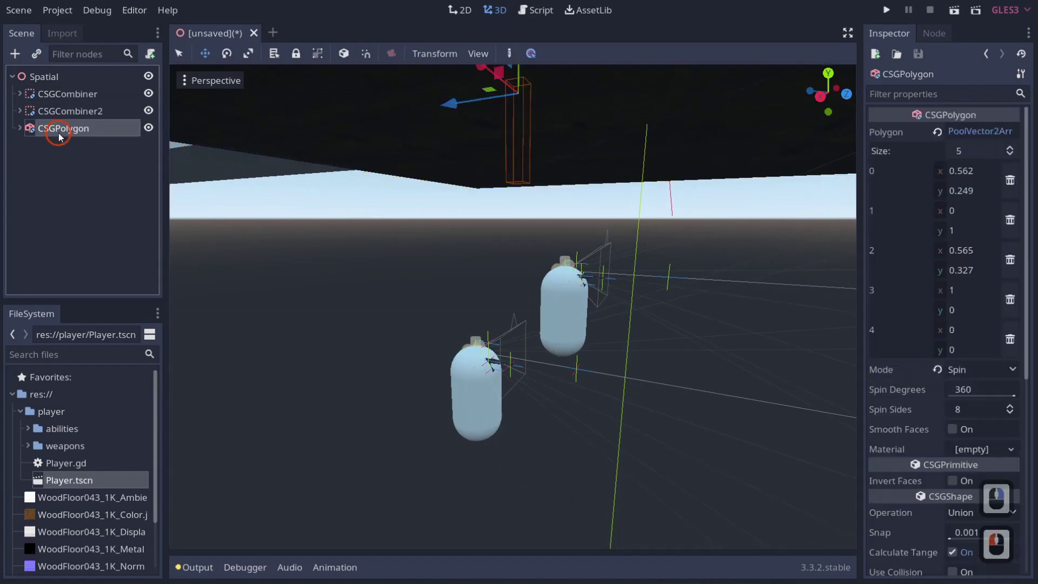
click(28, 94)
click(20, 94)
click(56, 180)
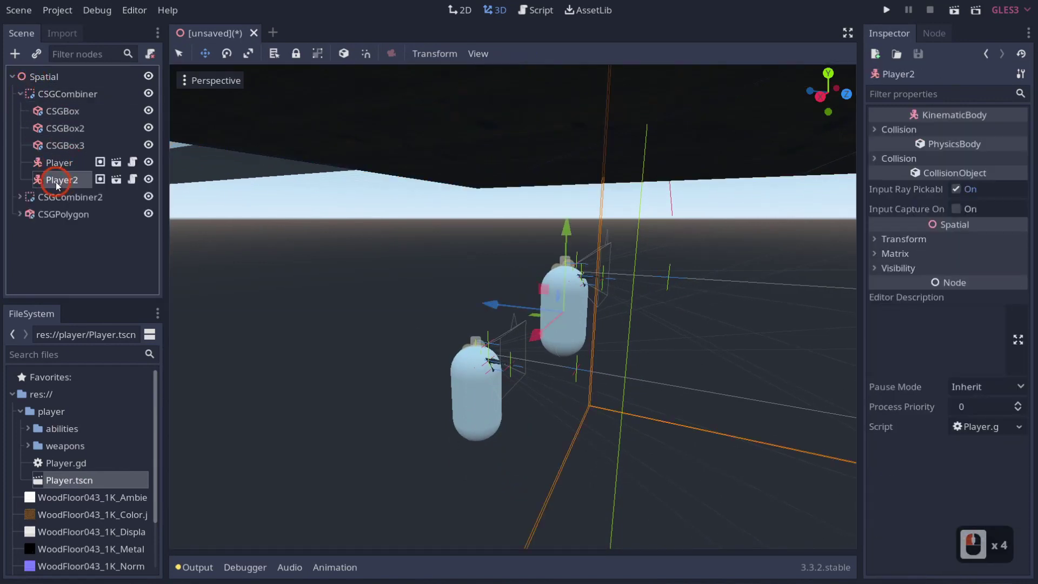
key(Delete)
click(490, 302)
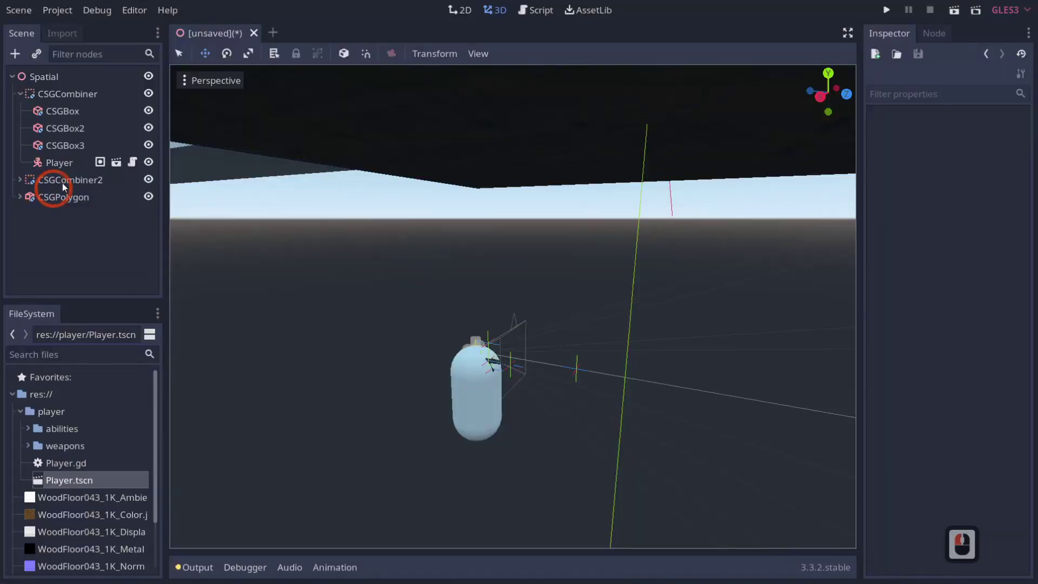
Move the Player node directly under the Spatial root and raise the player above the wooden floor inside the first room
drag(46, 163, 43, 78)
click(55, 197)
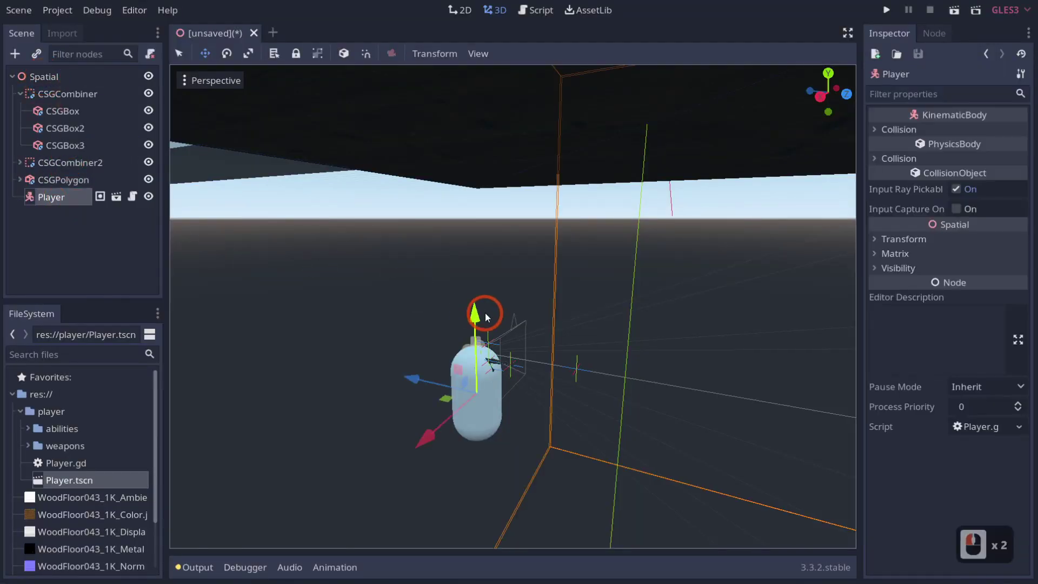
drag(482, 308, 399, 172)
right_click(398, 173)
key(e)
key(e)
key(e)
key(e)
key(e)
key(e)
key(e)
key(e)
key(e)
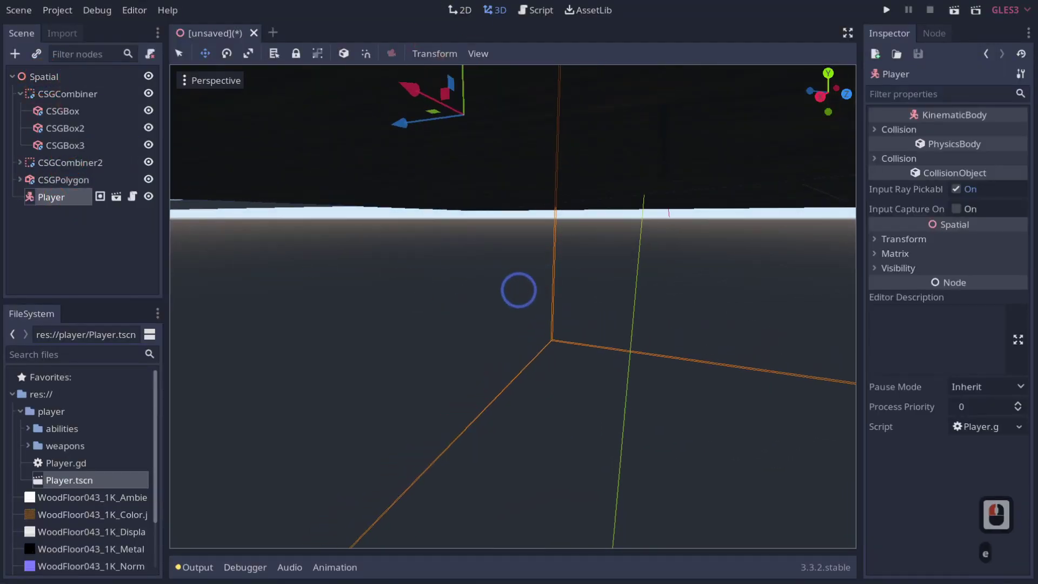
drag(462, 189, 456, 162)
right_drag(456, 162, 517, 290)
key(d)
key(e)
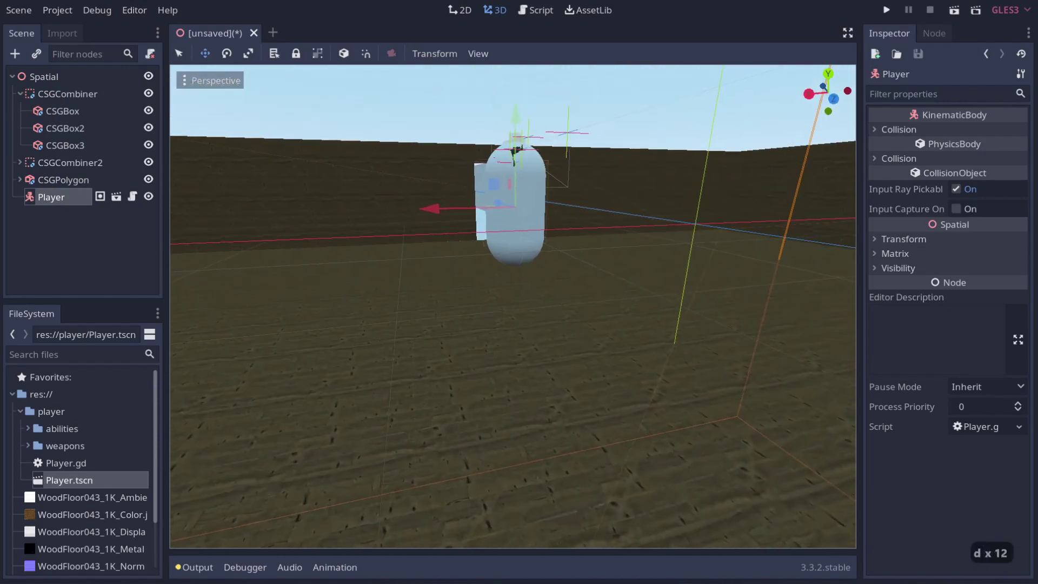
click(886, 10)
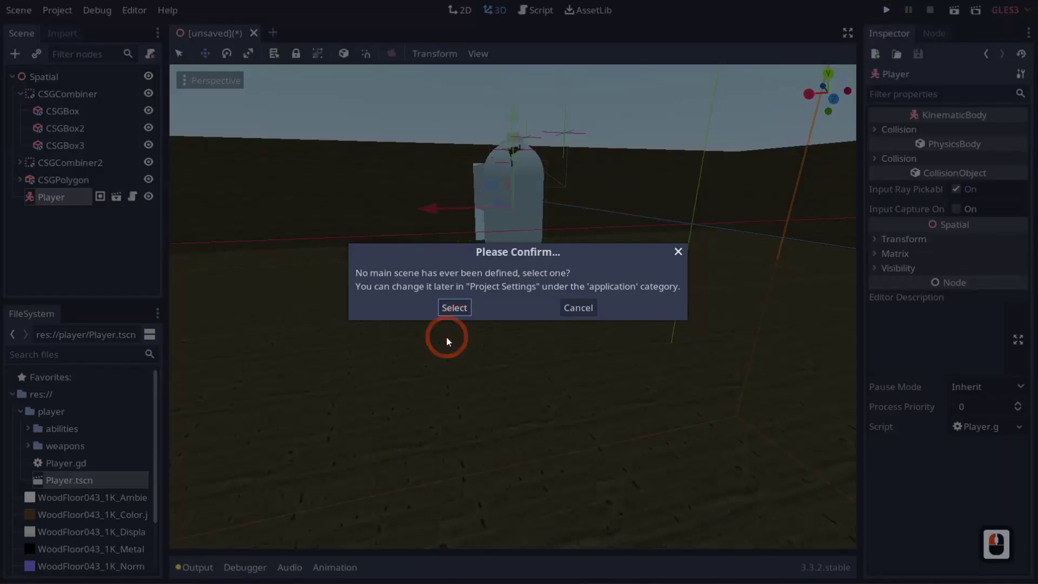
click(453, 307)
click(659, 492)
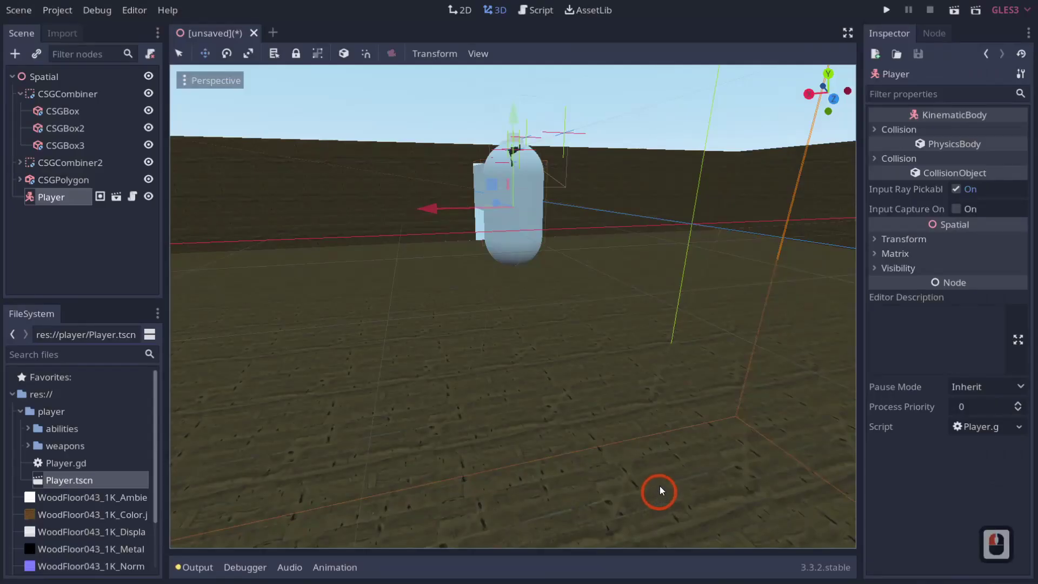
Save the scene in the project's root folder as "tutorial csg scene.tscn"
key(ctrl+s)
key(BackSpace)
key(BackSpace)
key(BackSpace)
key(BackSpace)
key(BackSpace)
key(BackSpace)
text(tutorial)
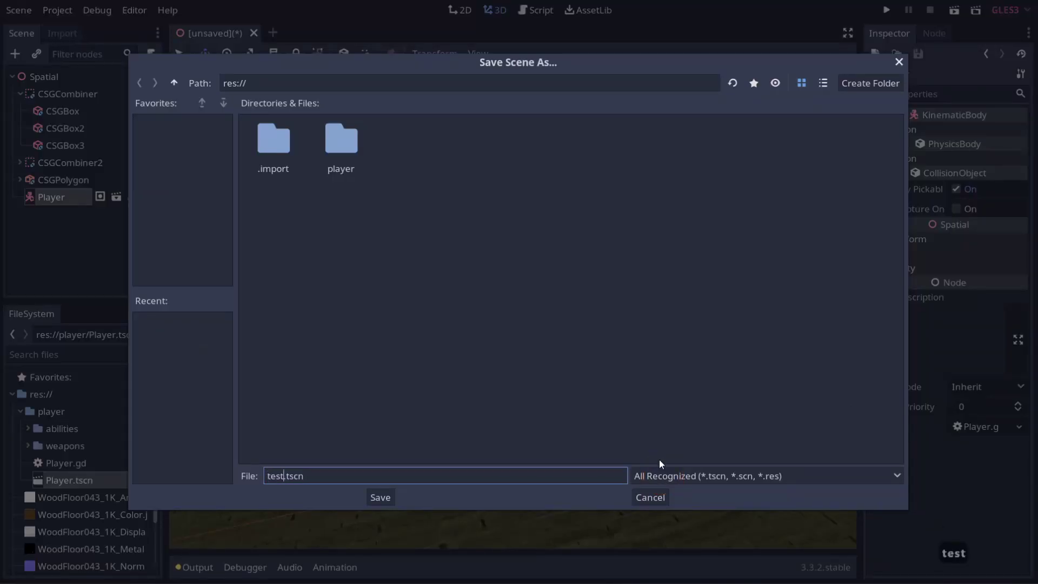
text( cs)
key(BackSpace)
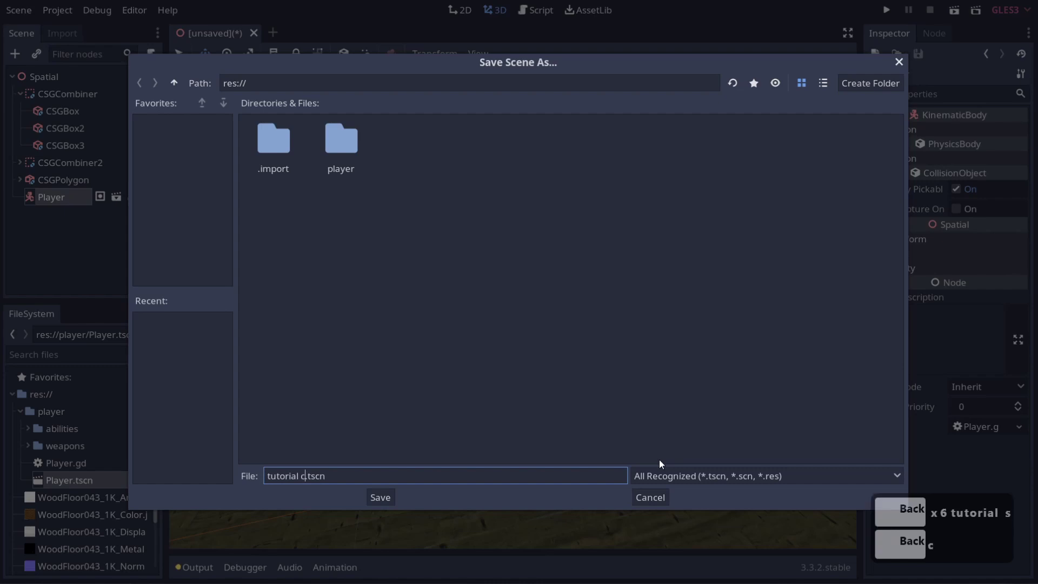
text(csg s)
text(cene)
key(Return)
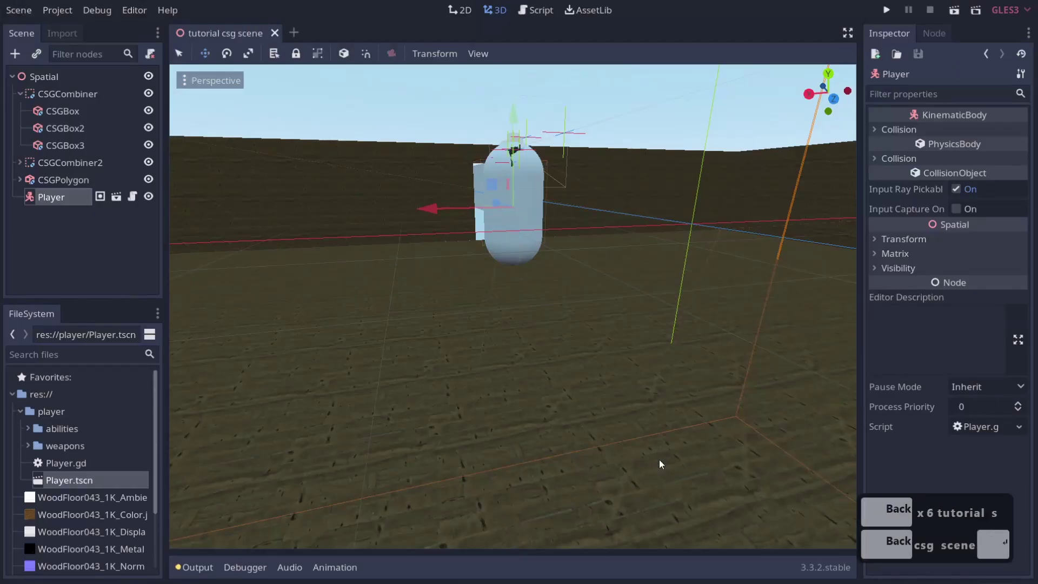
Run the project, choosing "tutorial csg scene.tscn" as its main scene
click(888, 11)
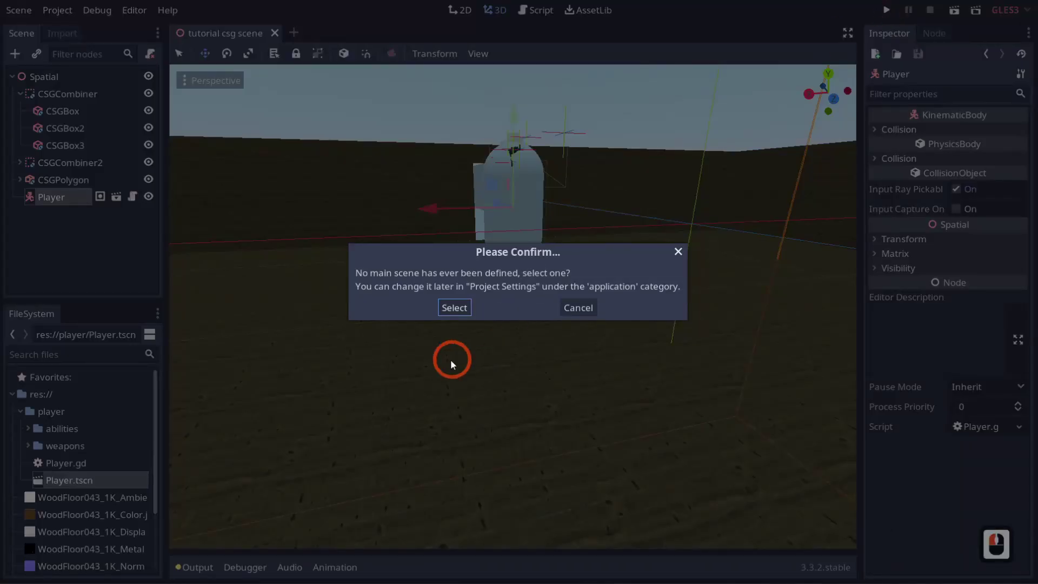
click(452, 307)
double_click(382, 158)
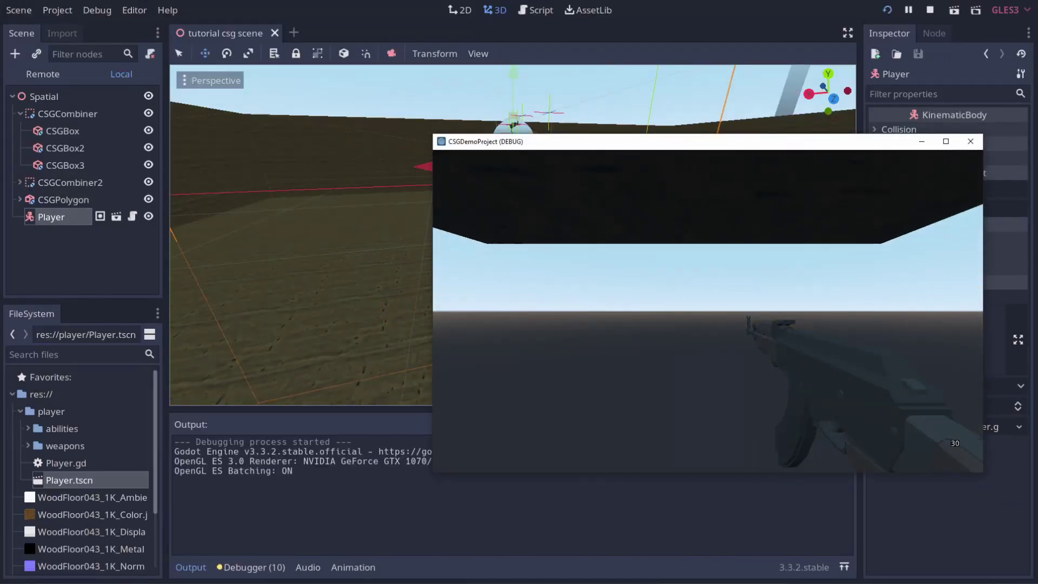
Test the player in the running game and close the game window
click(707, 311)
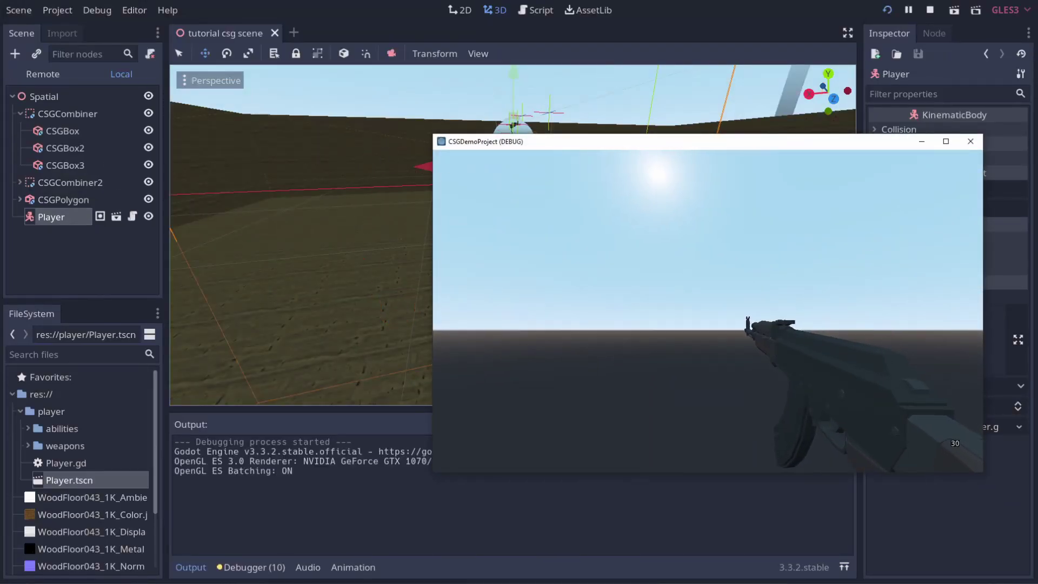
key(Escape)
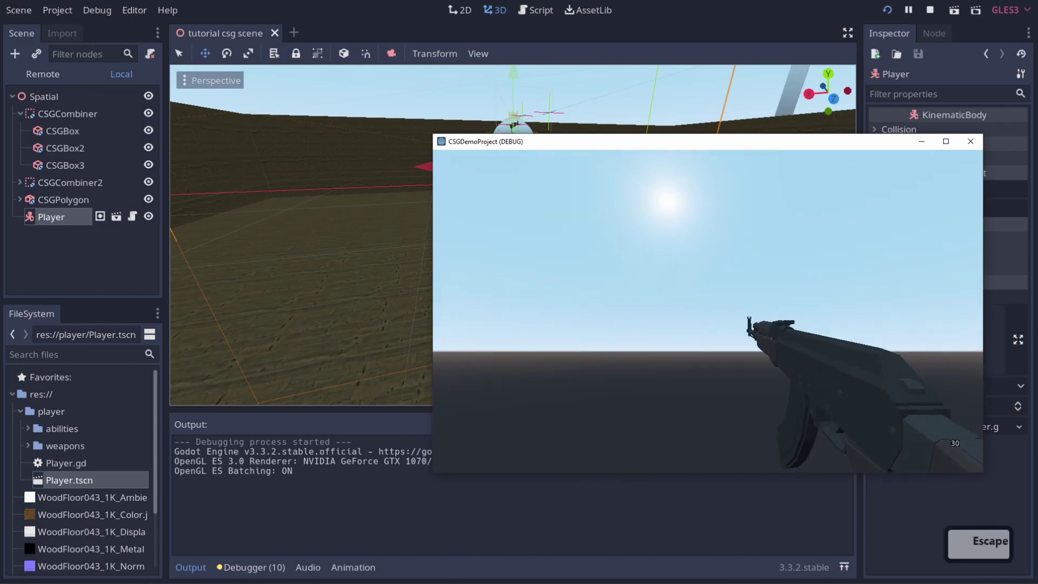
key(alt+F4)
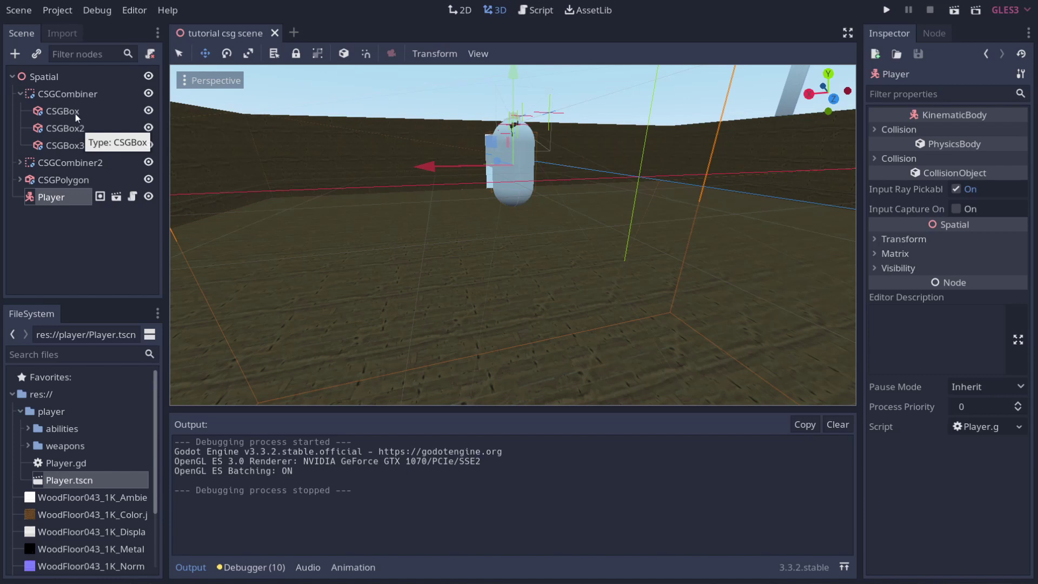
Enable Use Collision on the first CSGCombiner
click(77, 130)
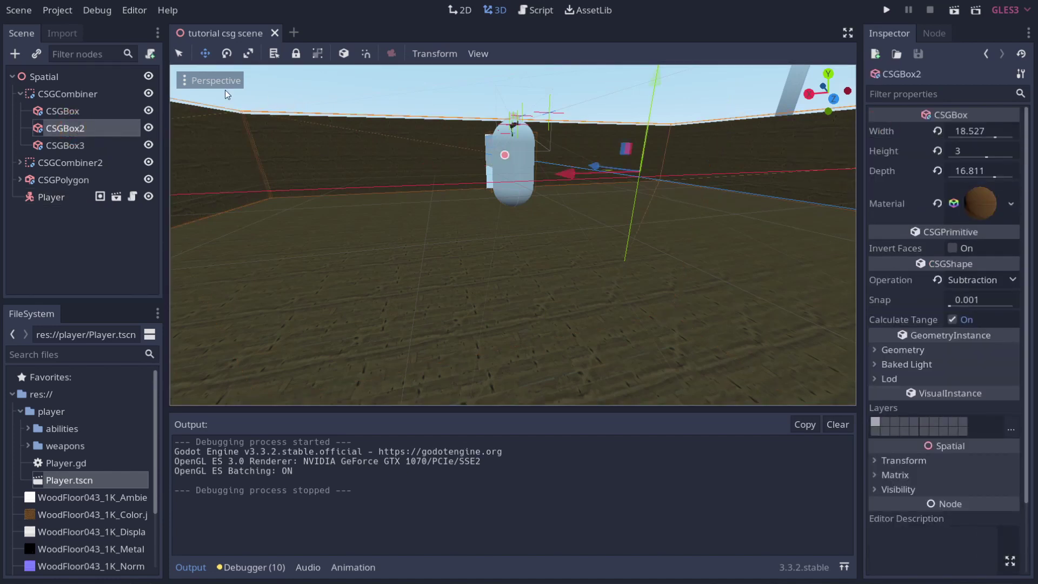
click(81, 114)
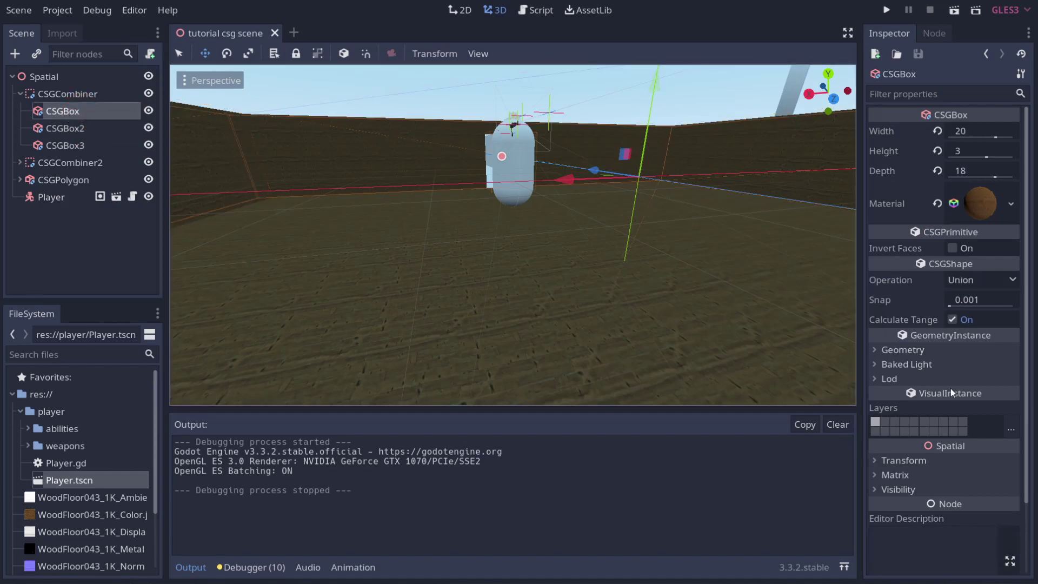
click(922, 351)
click(924, 352)
click(893, 381)
click(893, 383)
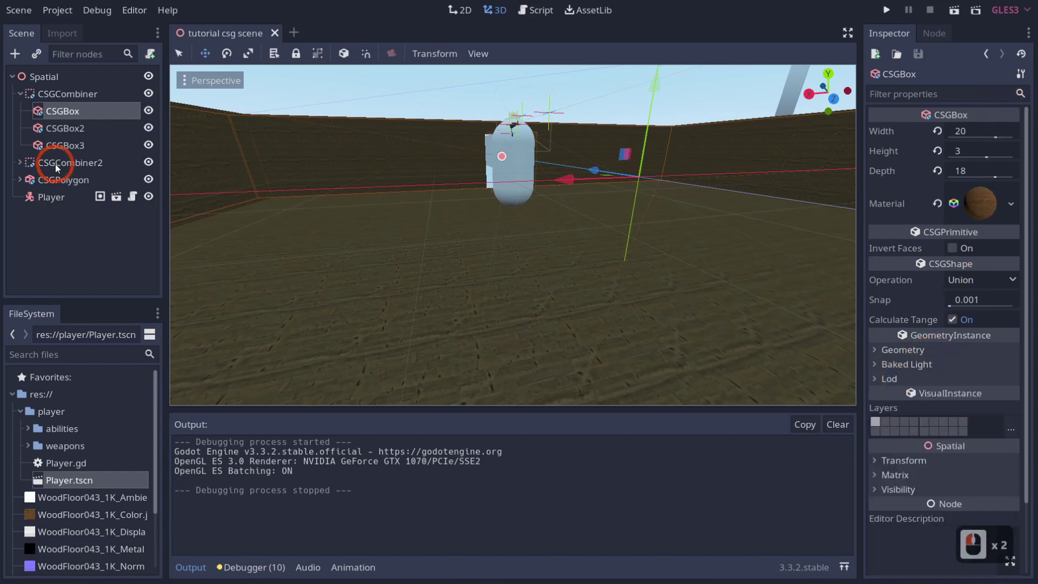
click(59, 99)
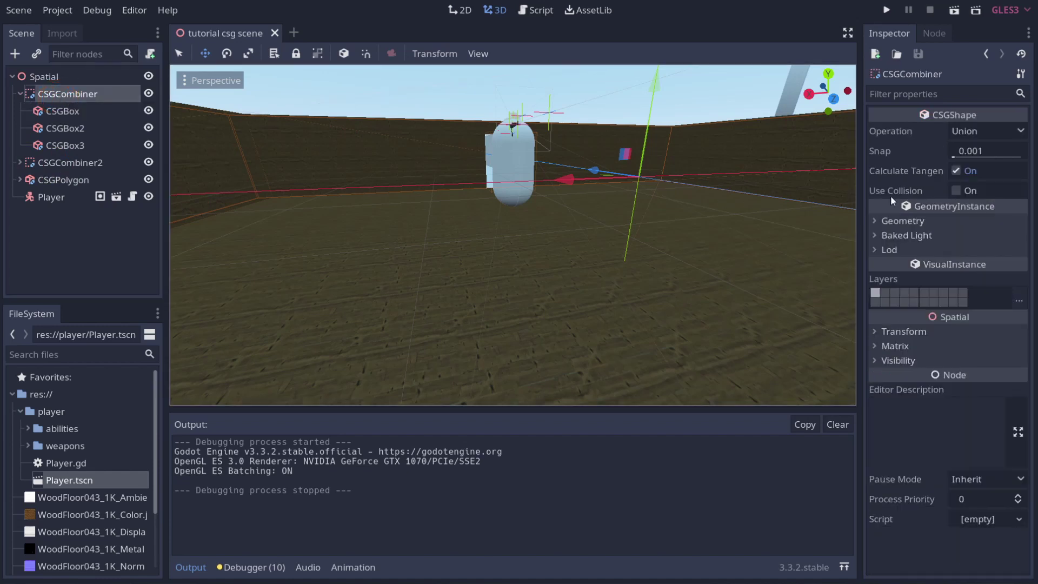
click(955, 191)
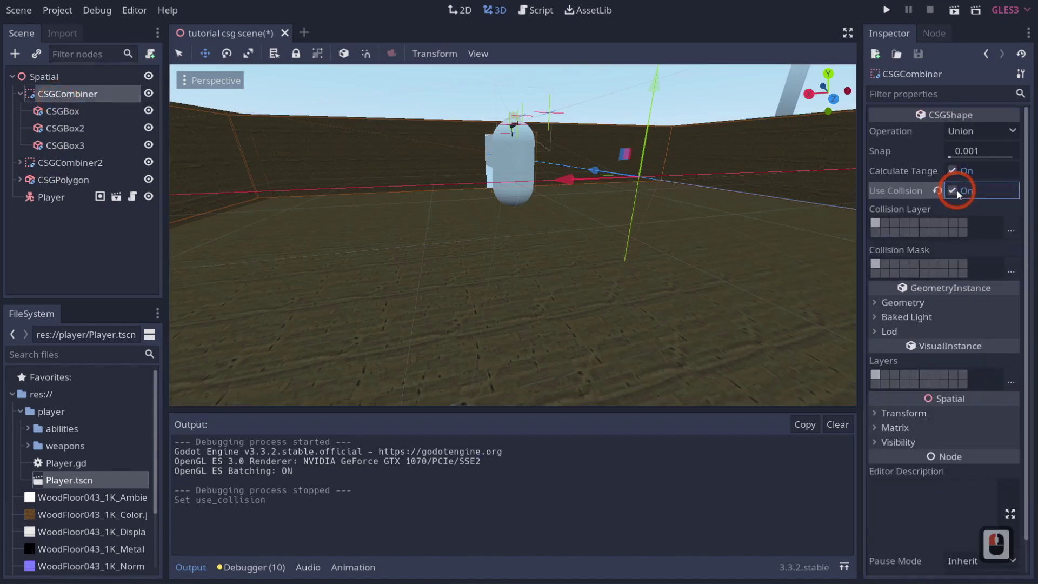
Run the project, walk around the first room, fire a shot, go out through the doorway, and quit the game
click(887, 11)
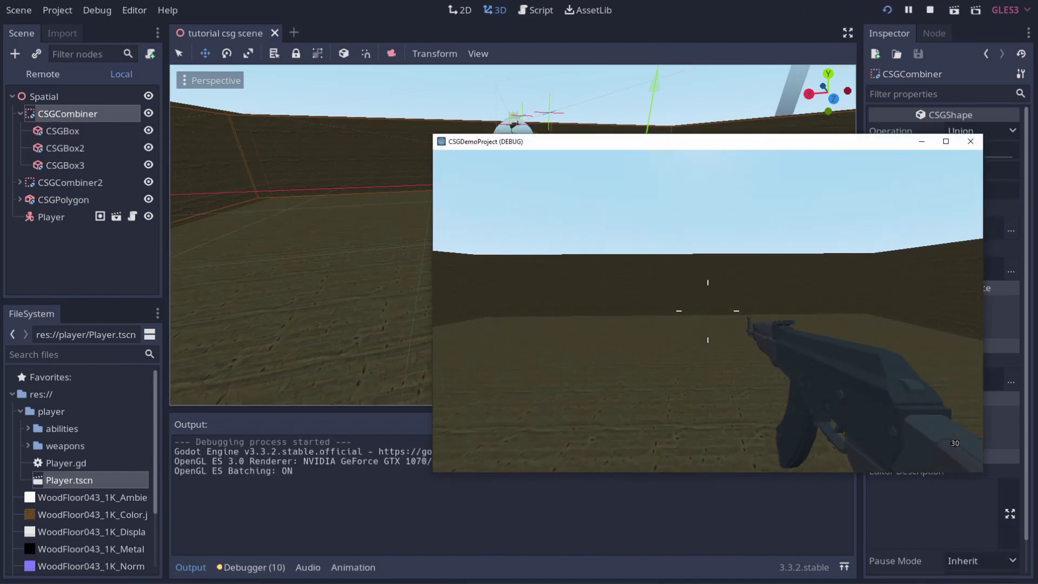
key(w)
key(a)
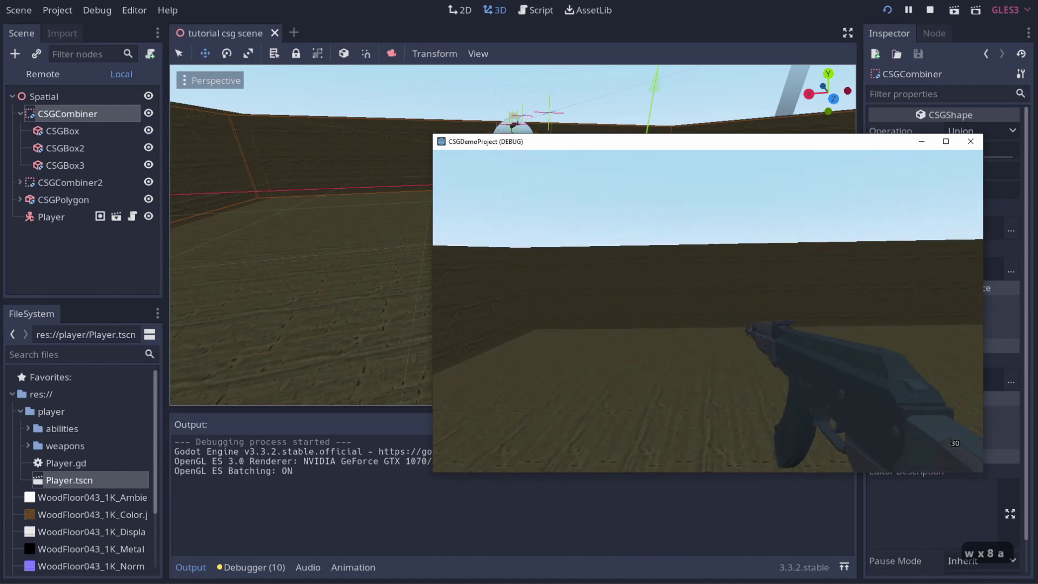
key(w)
key(w)
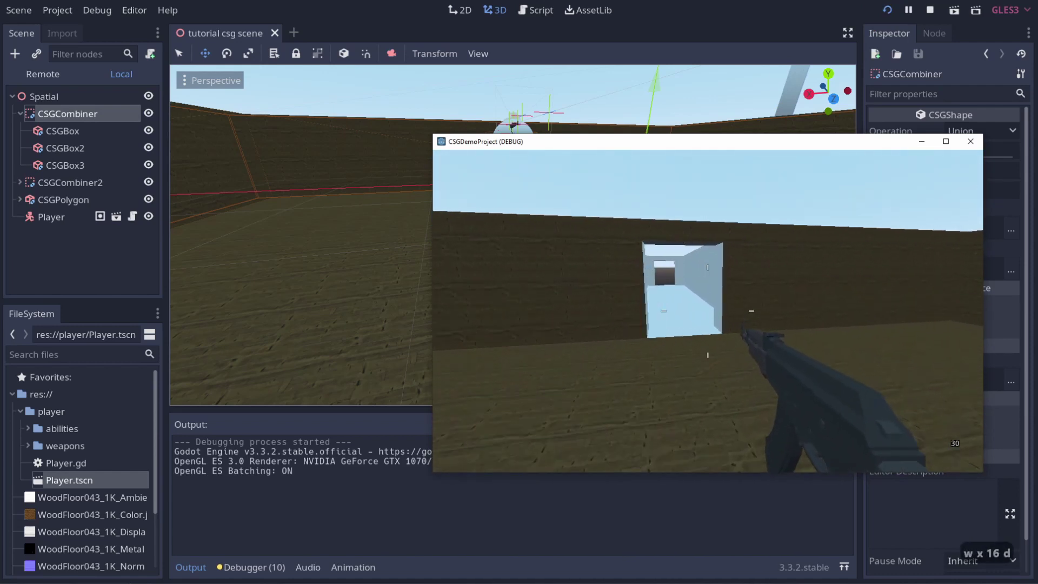
key(d)
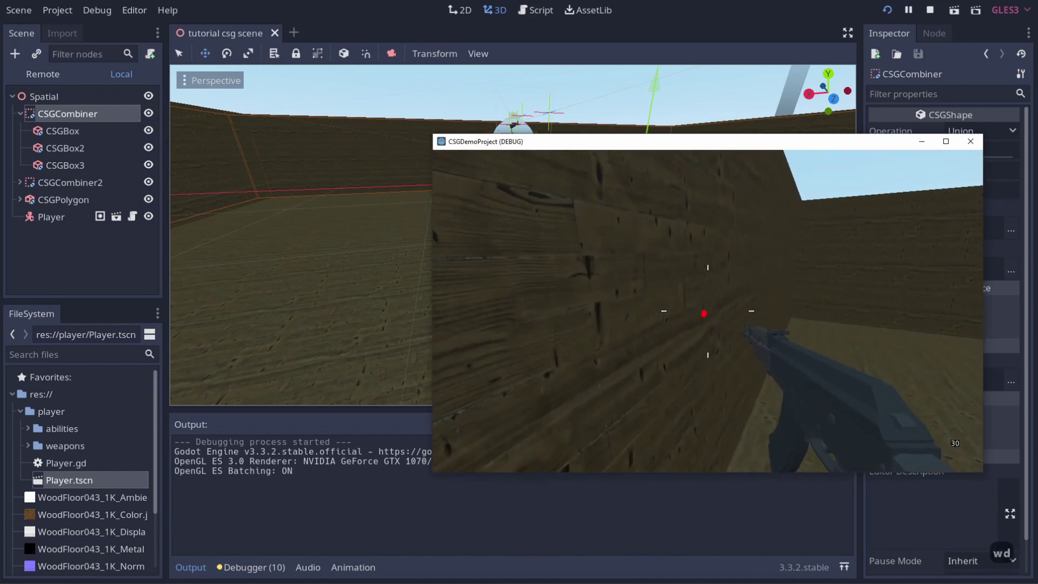
key(d)
click(708, 310)
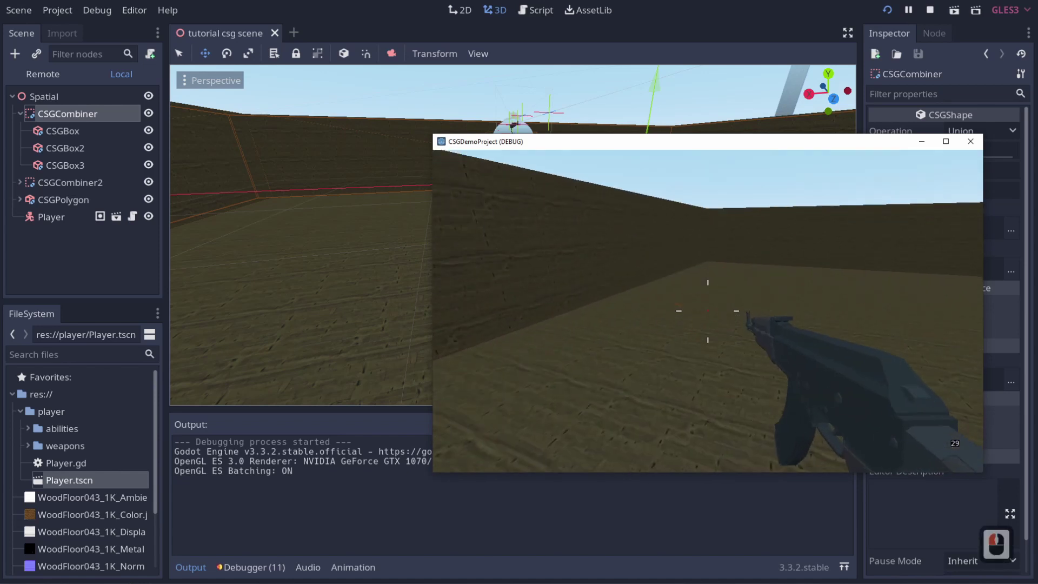
key(w)
key(w)
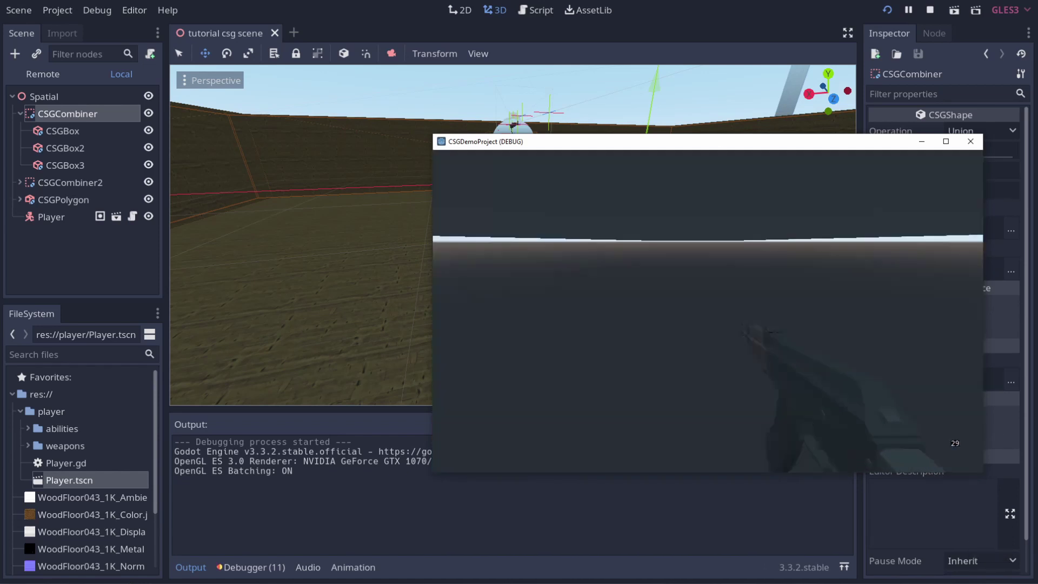
key(alt)
key(alt+F4)
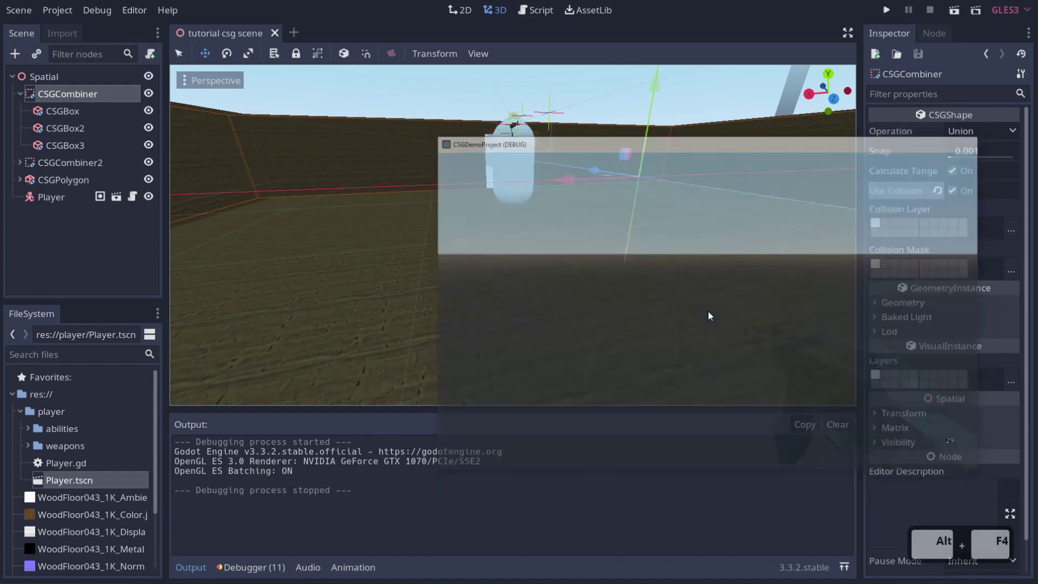
Enable Use Collision on CSGCombiner2 and run the current scene
click(67, 163)
click(952, 190)
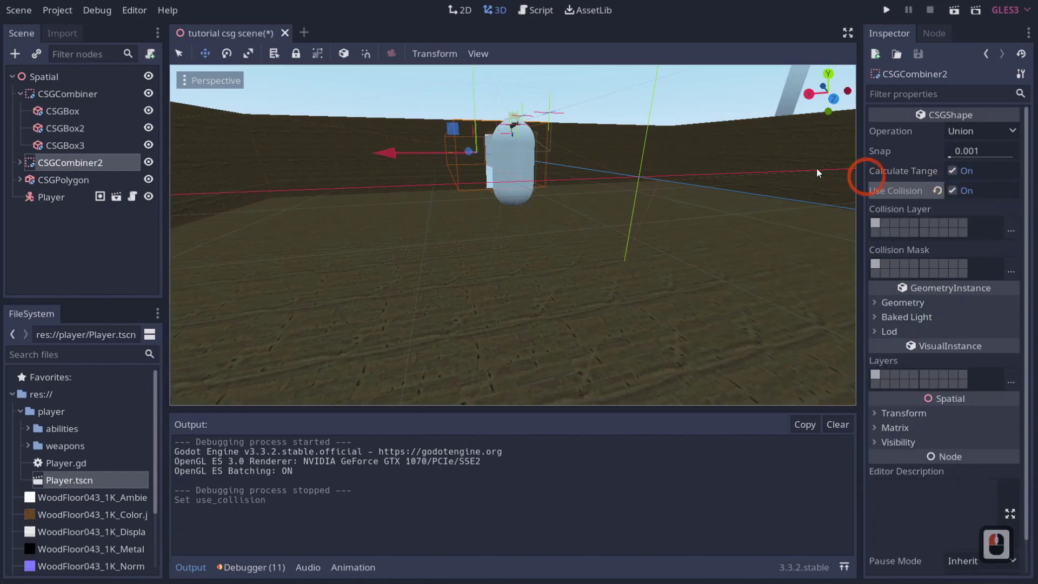
click(953, 10)
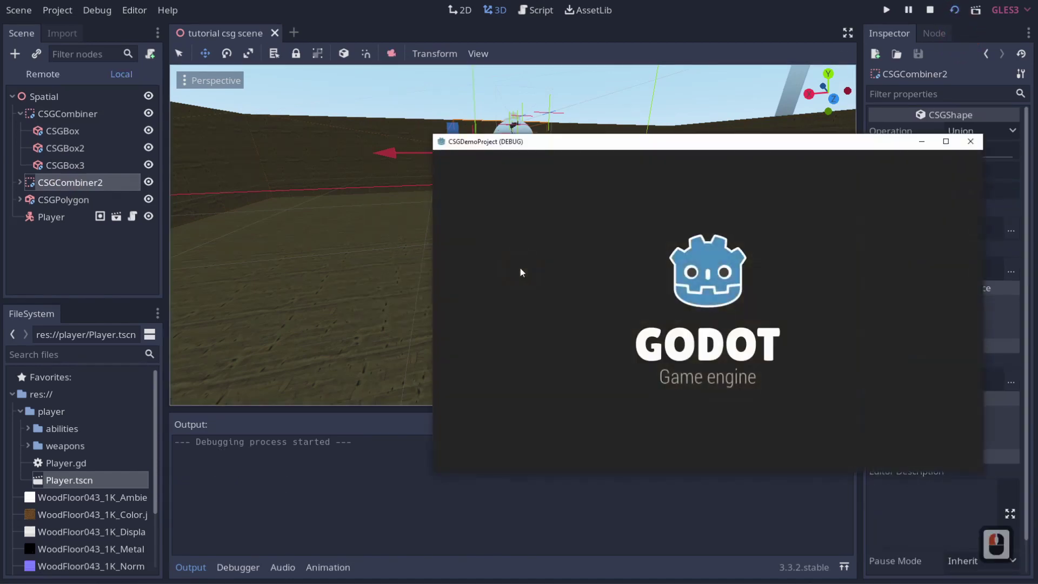
Walk the player through the corridor towards its far end and back into the wood-textured room
key(w)
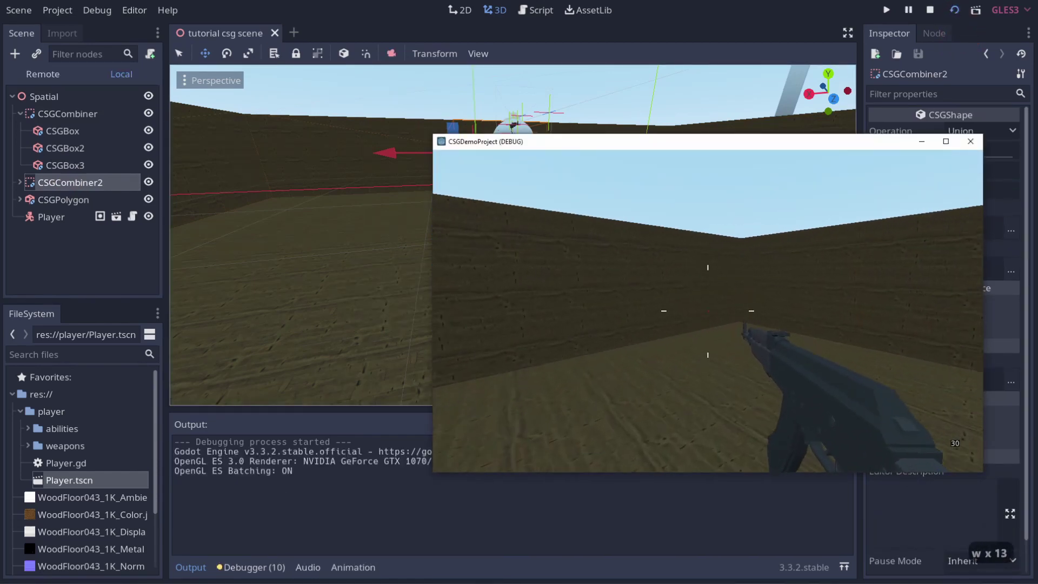
key(w)
key(shift)
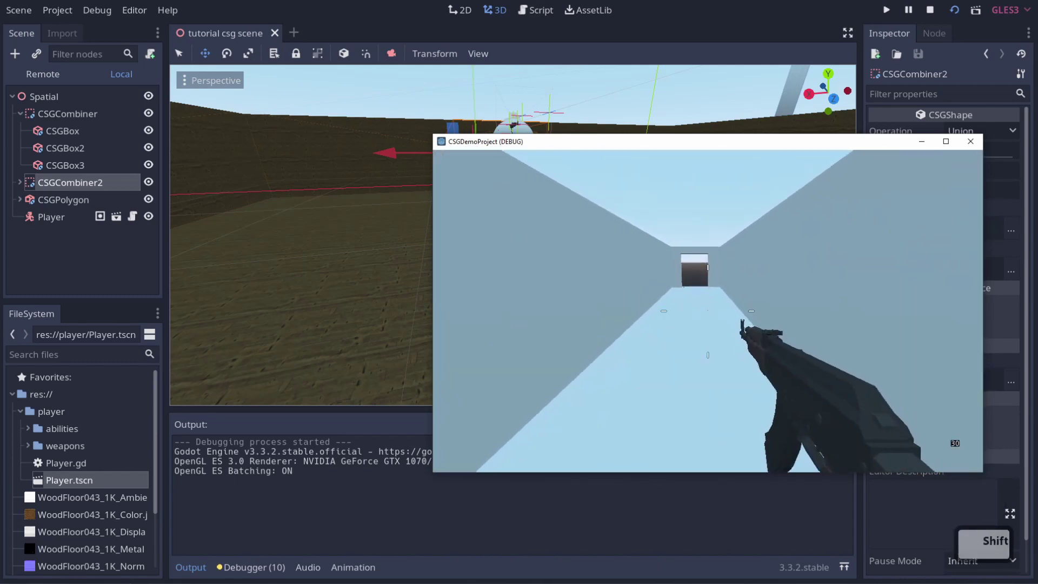
key(shift+w)
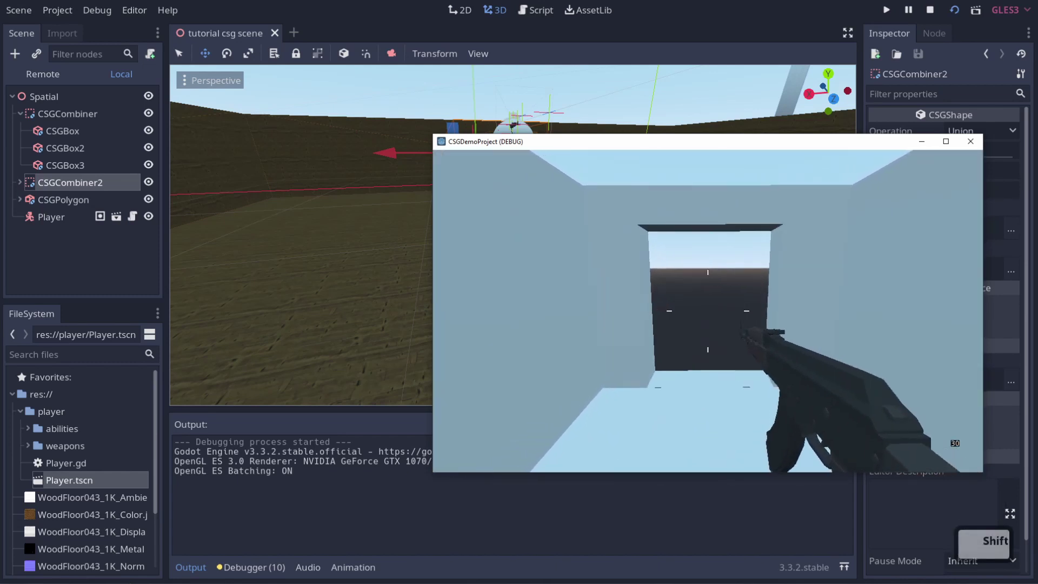
key(shift+w)
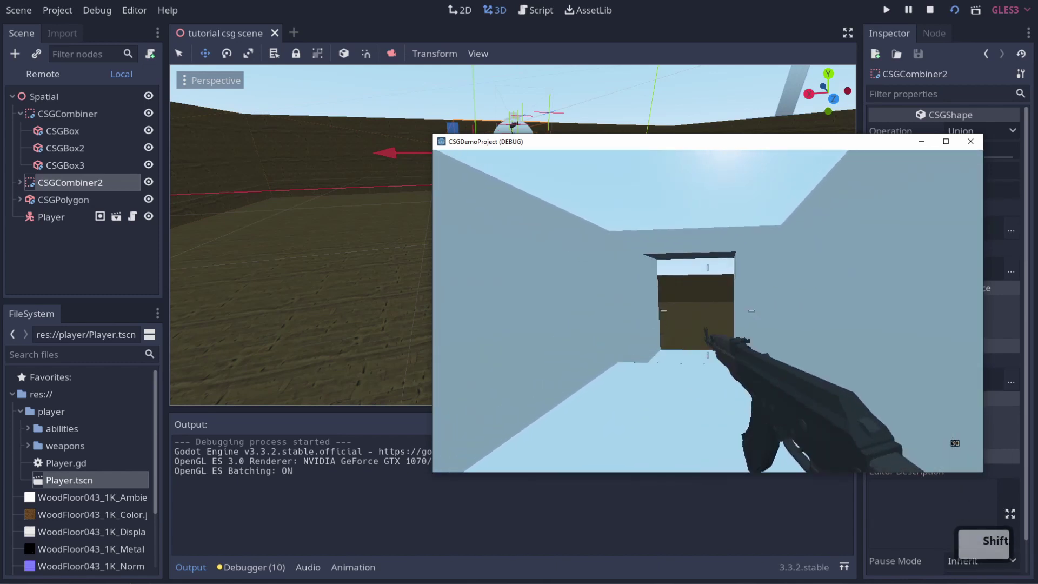
key(w)
key(s)
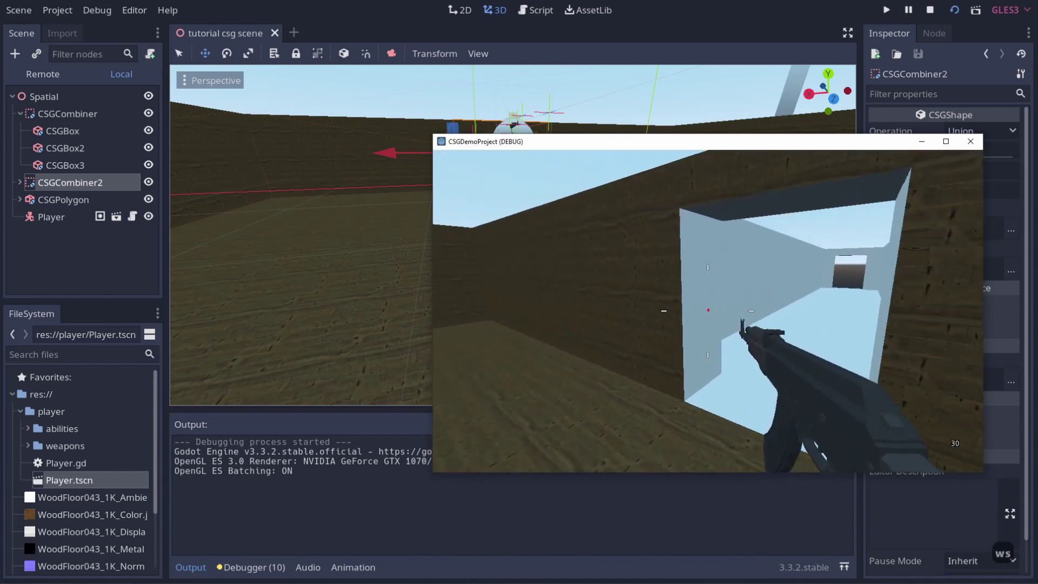
key(s)
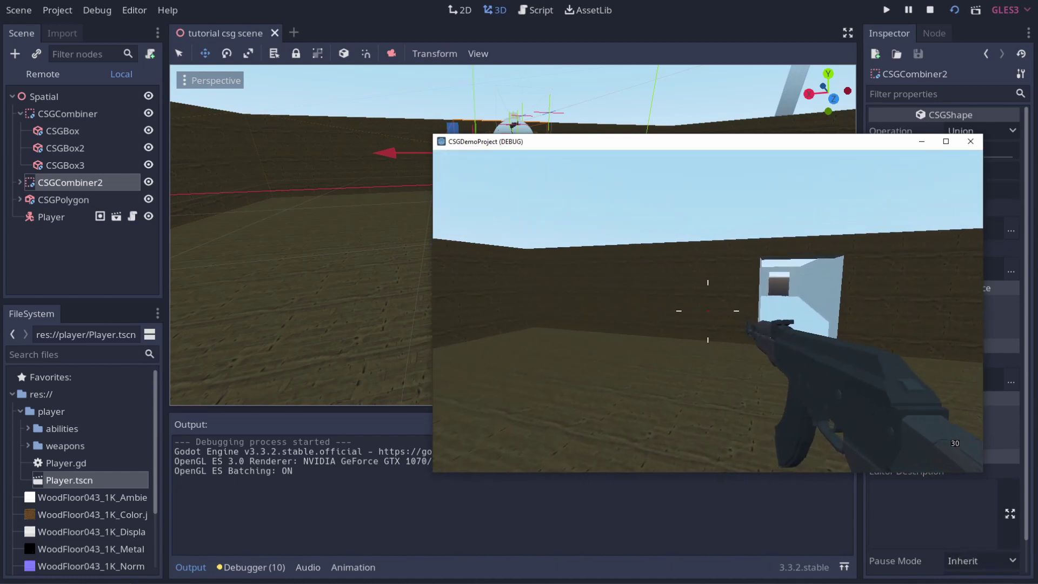
Walk and strafe around the wood-textured room to view the corridor doorway and the tower beyond the wall
key(w)
key(a)
key(s)
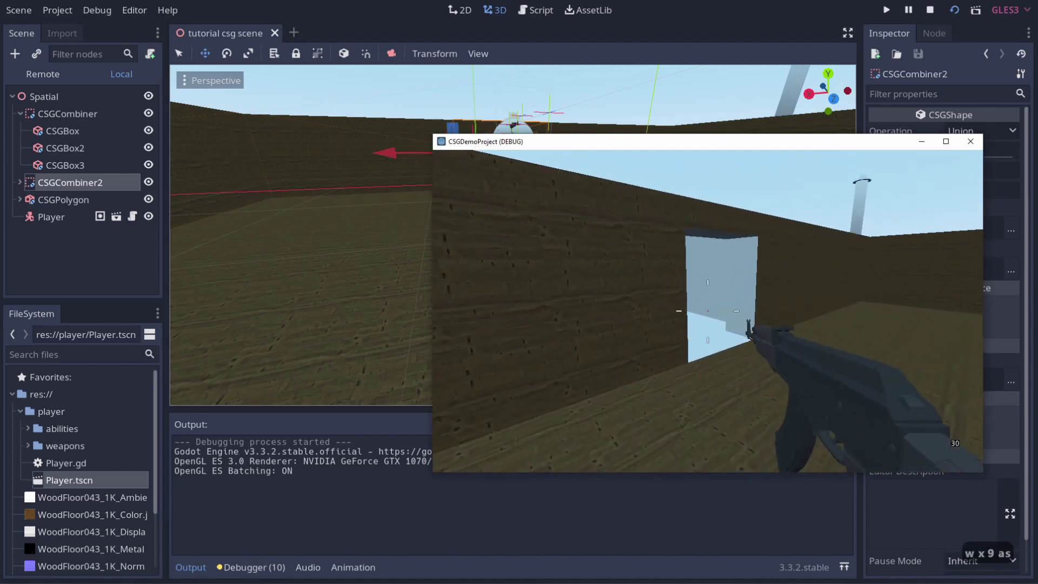
key(d)
key(d)
key(d)
key(d)
key(d)
key(d)
key(d)
key(d)
key(d)
key(d)
key(d)
key(d)
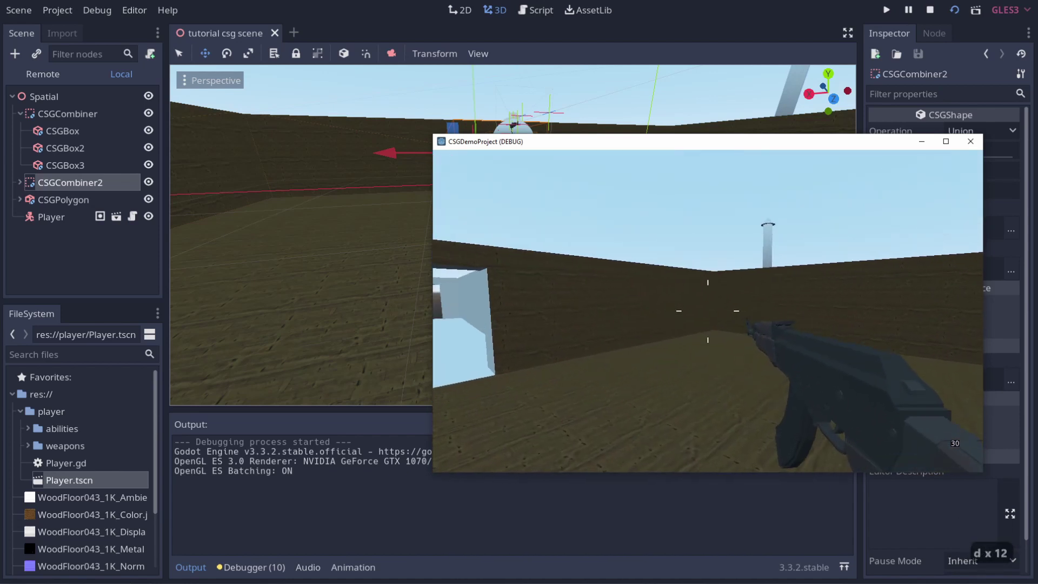
mouse_move(708, 311)
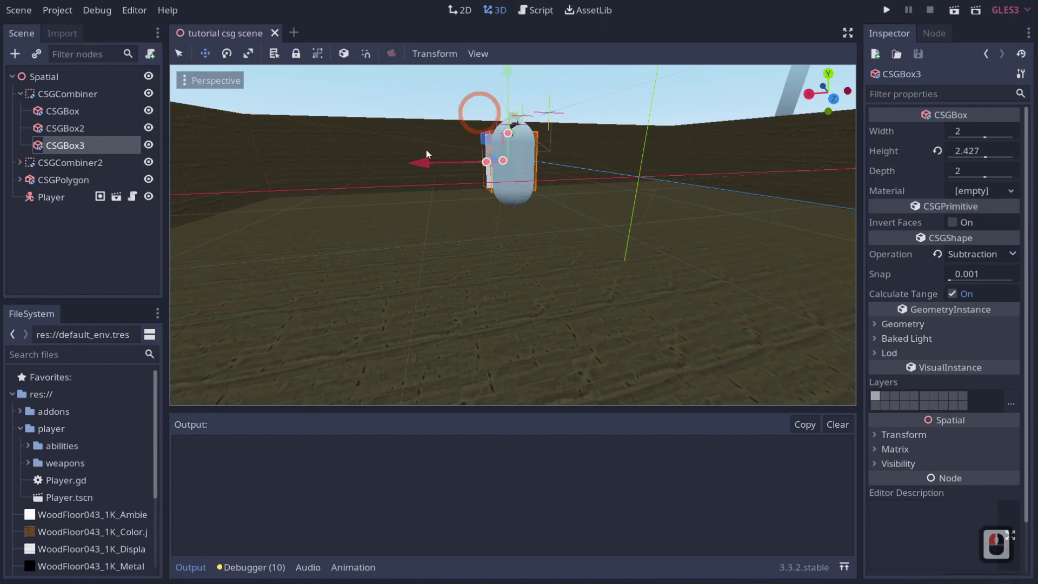
key(a)
right_drag(637, 303, 519, 289)
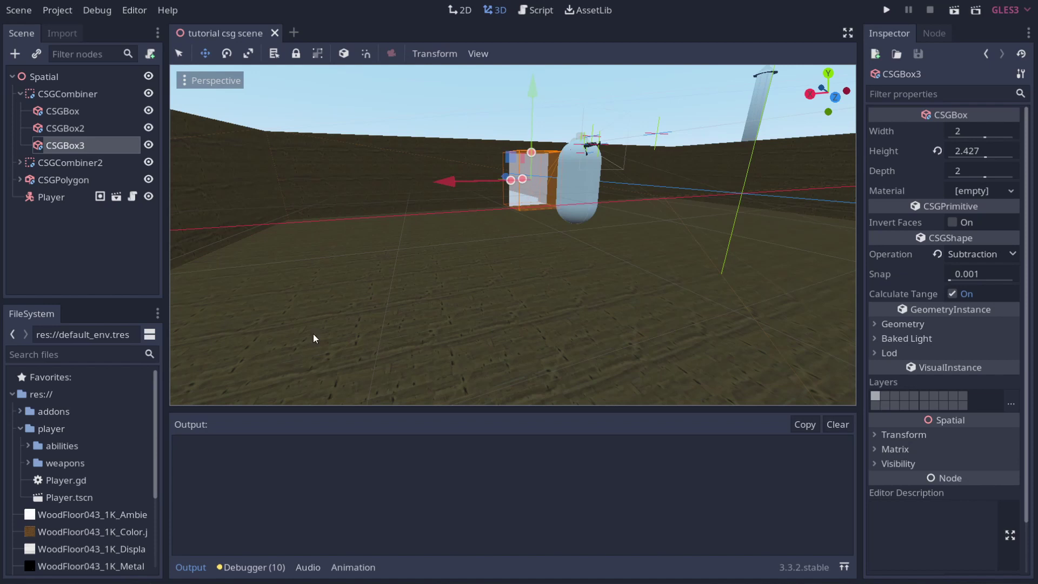
Search the asset library for "export" and download the CSG Mesh Exporter (.OBJ) add-on
click(585, 14)
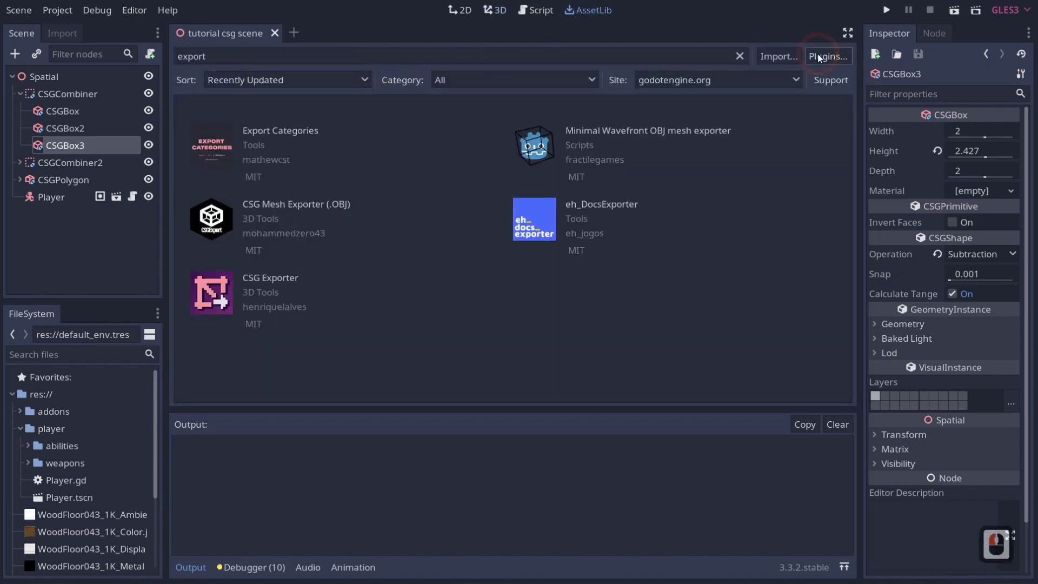
click(664, 57)
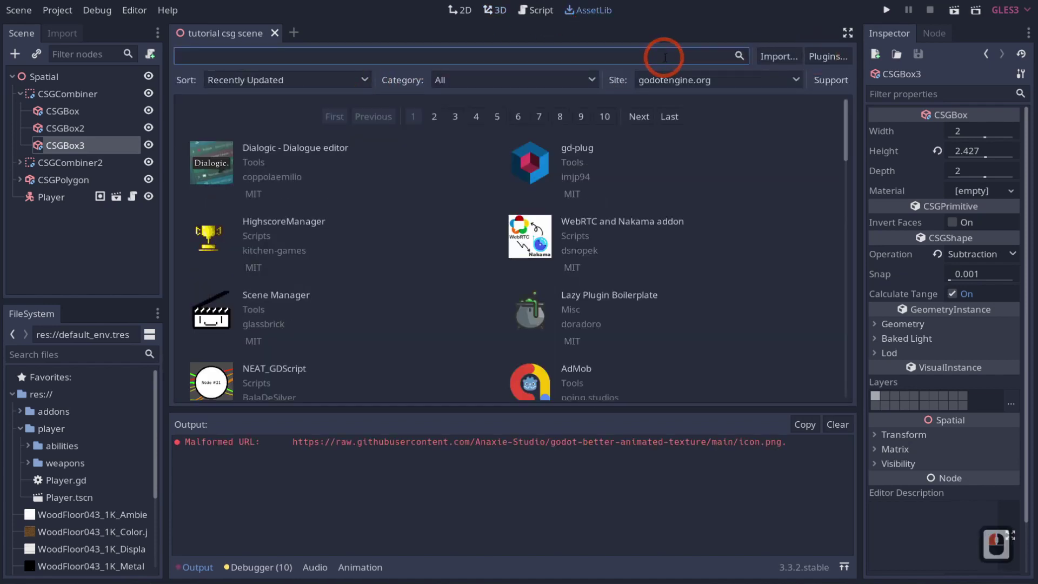
text(export)
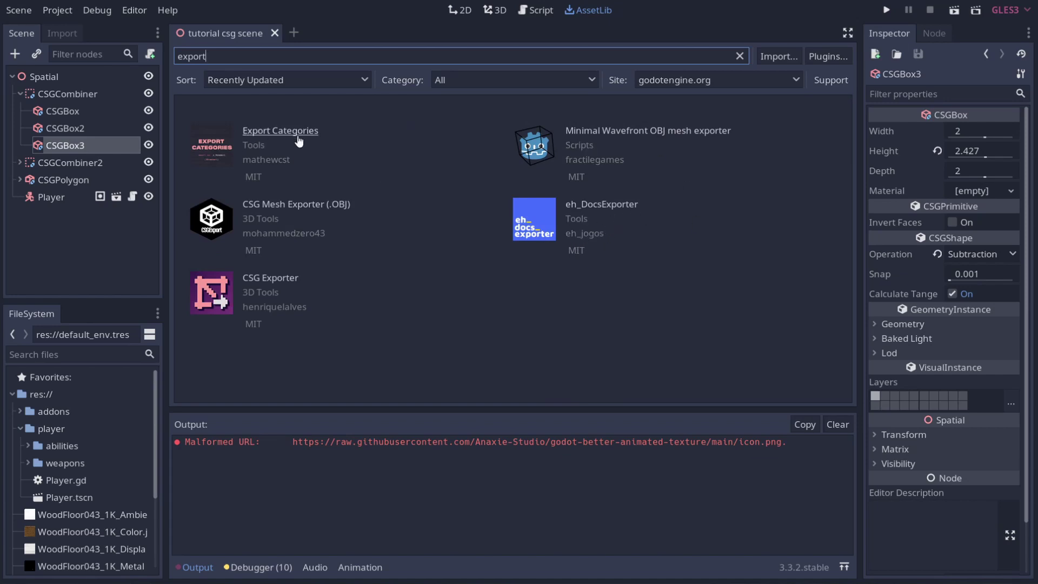
click(292, 210)
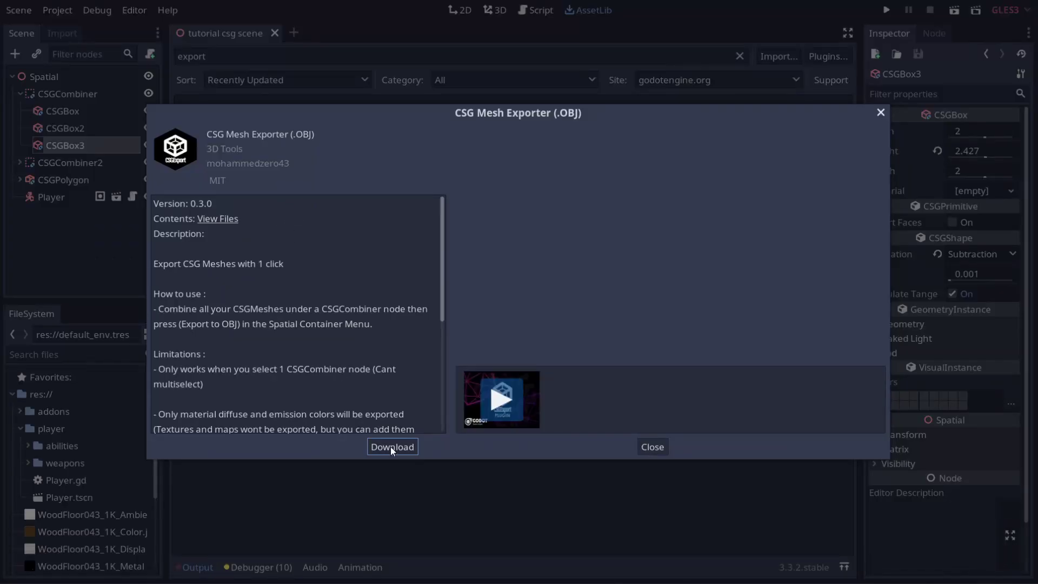
click(391, 446)
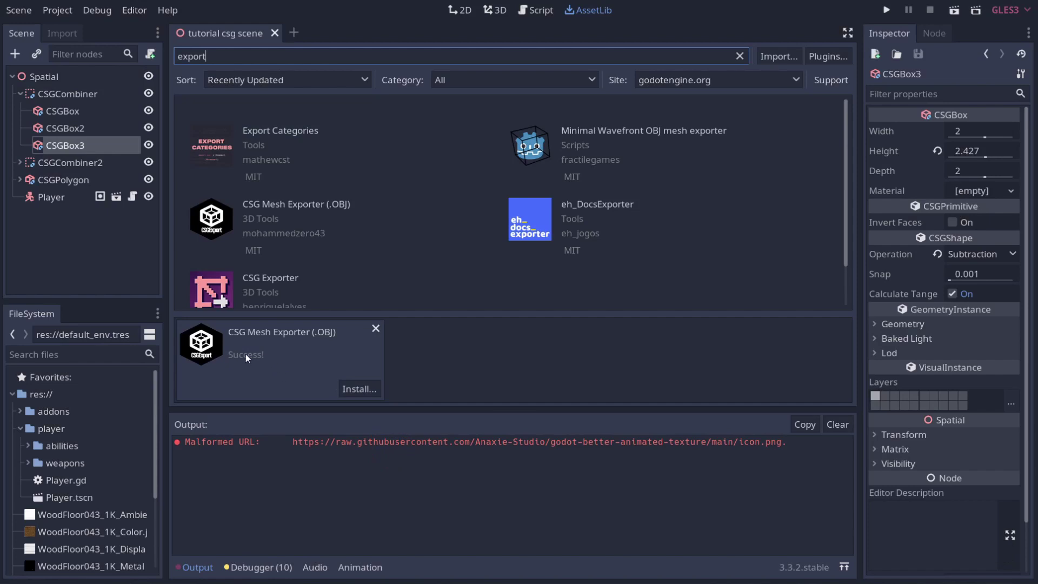
Install the downloaded CSG Mesh Exporter package with its CSGExport add-on files into the project
click(360, 389)
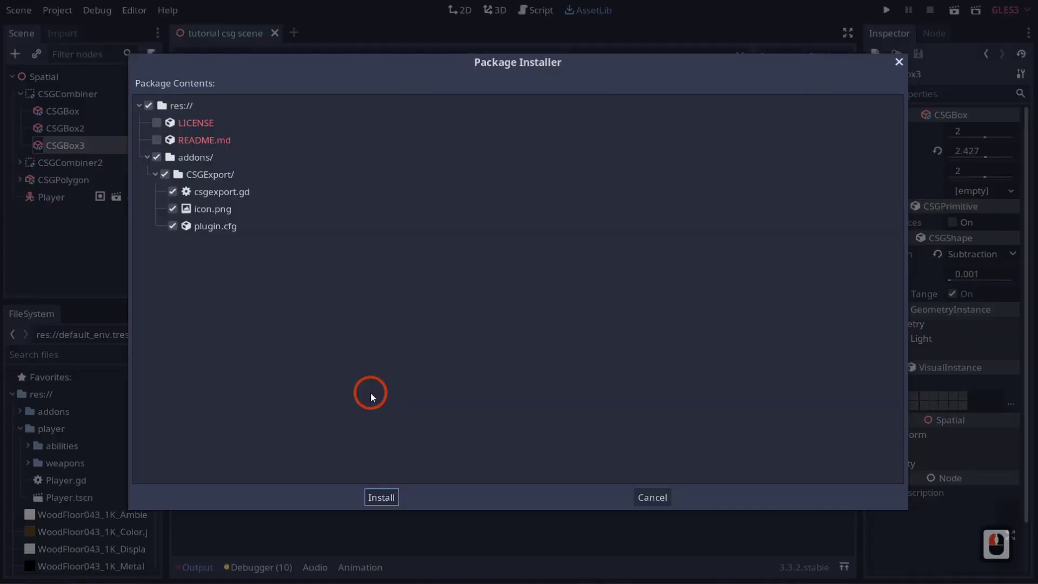
click(388, 498)
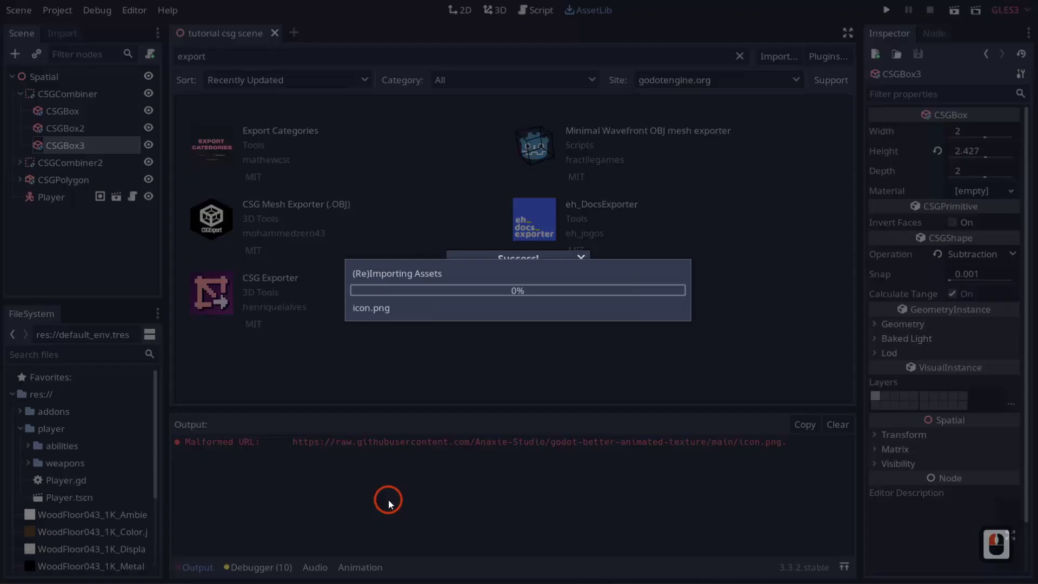
double_click(692, 243)
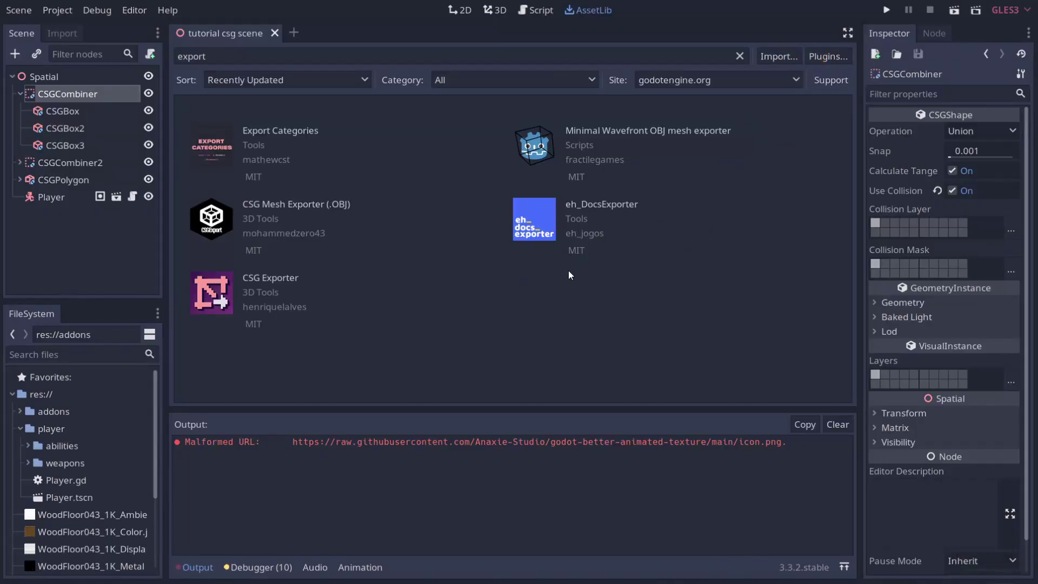
Enable the CSG Export plugin in the project settings and close them
click(57, 10)
click(70, 32)
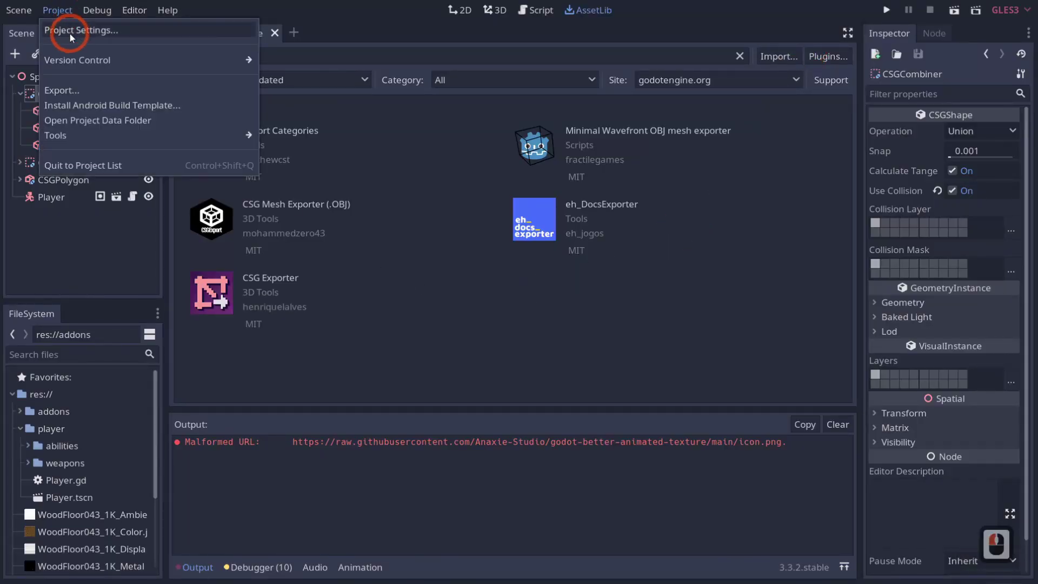
click(460, 70)
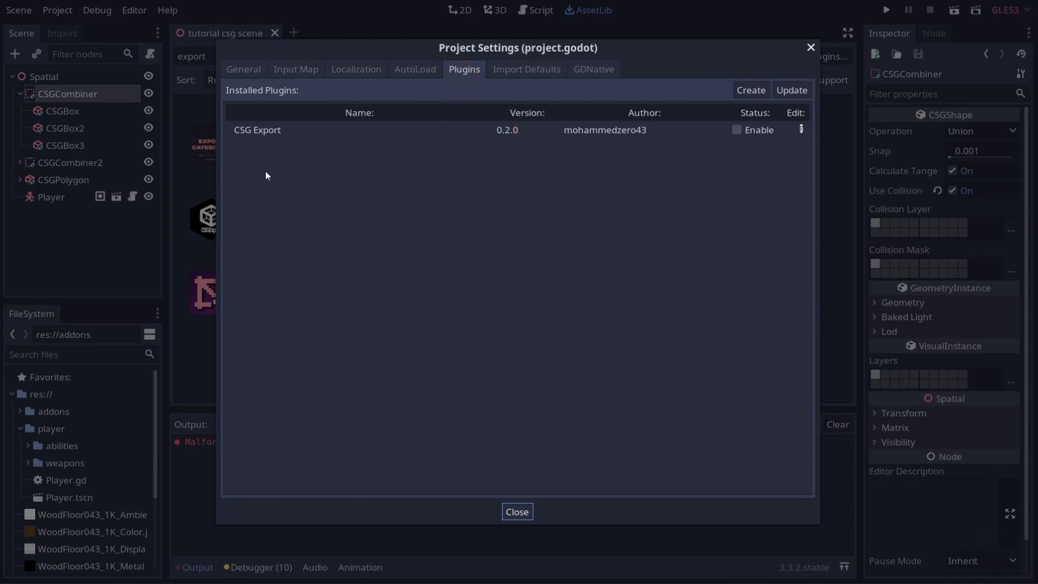
click(737, 128)
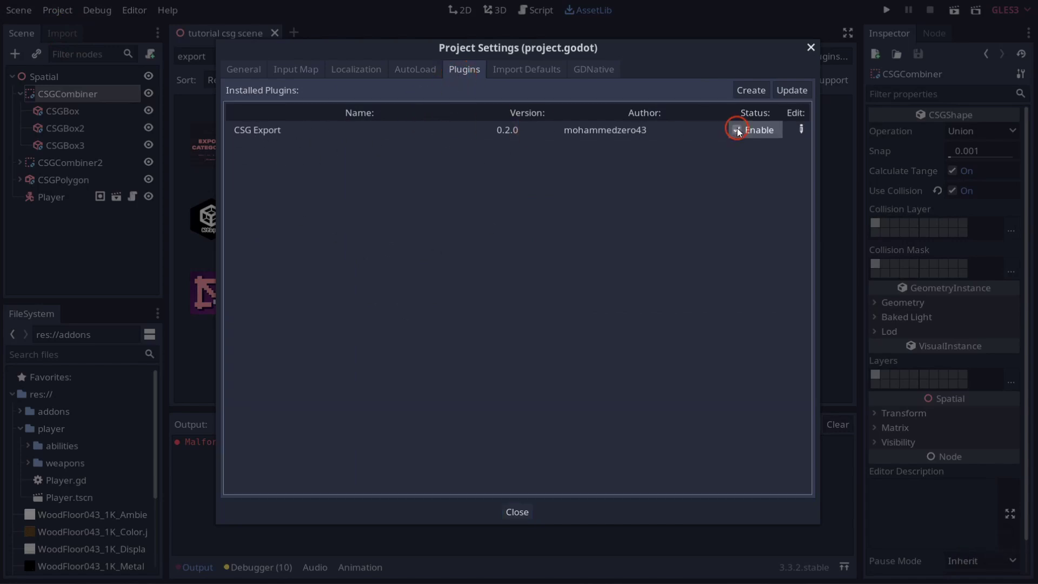
click(516, 511)
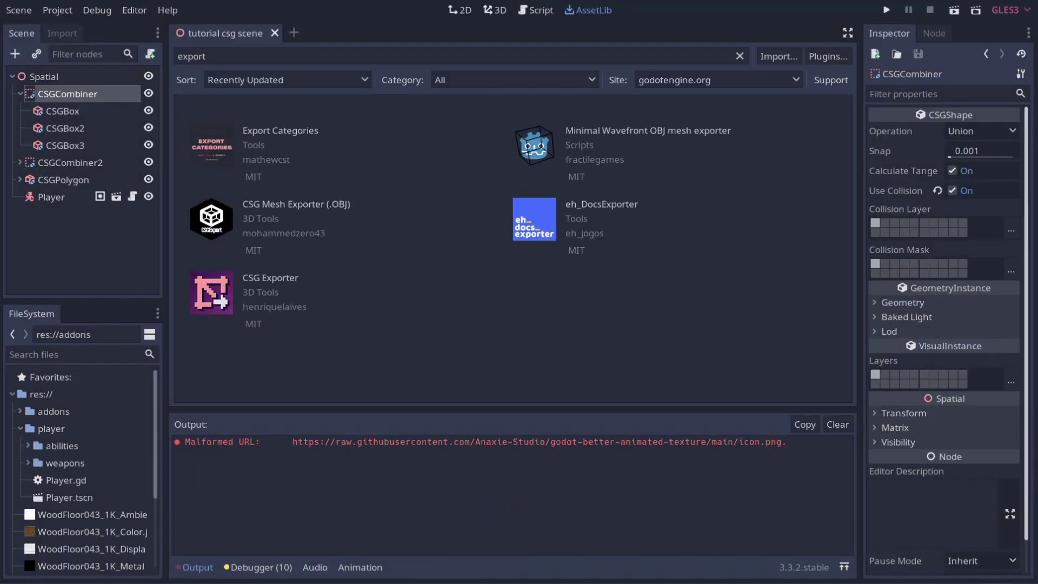
Export the CSGCombiner node's mesh to a Wavefront OBJ file named room1 in the project folder
click(44, 76)
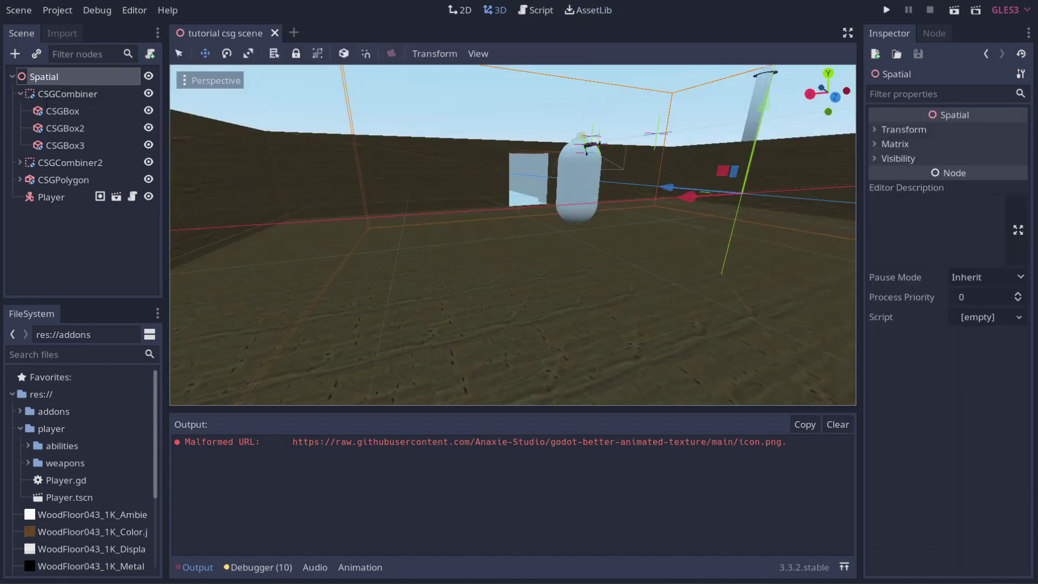
click(45, 94)
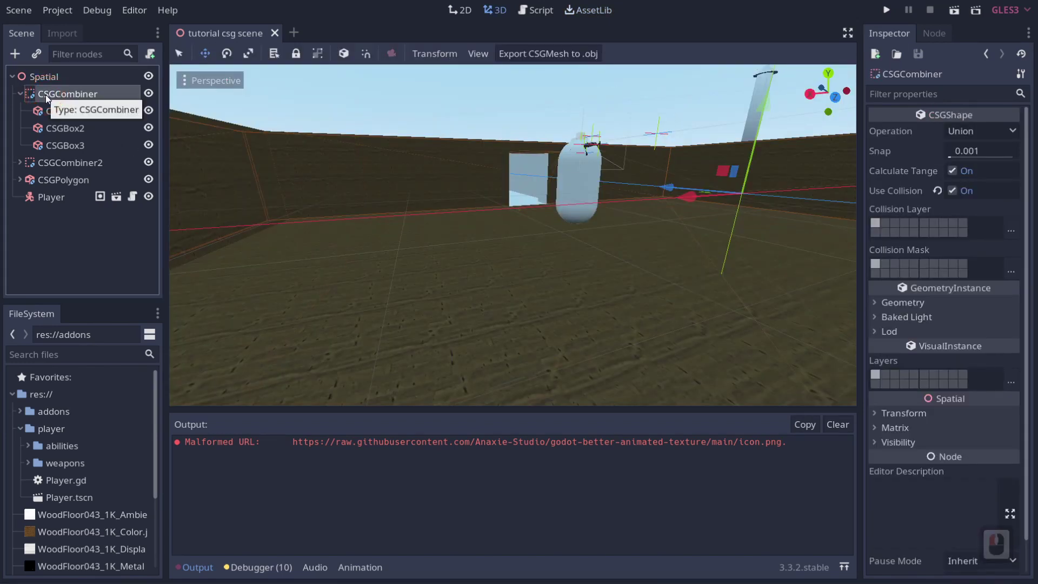
click(543, 54)
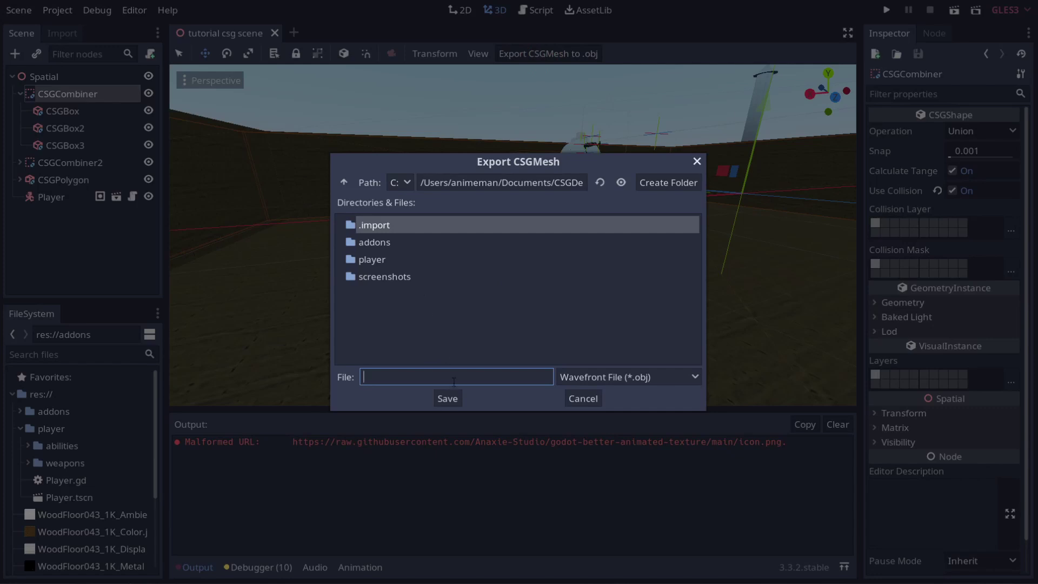
text(room21)
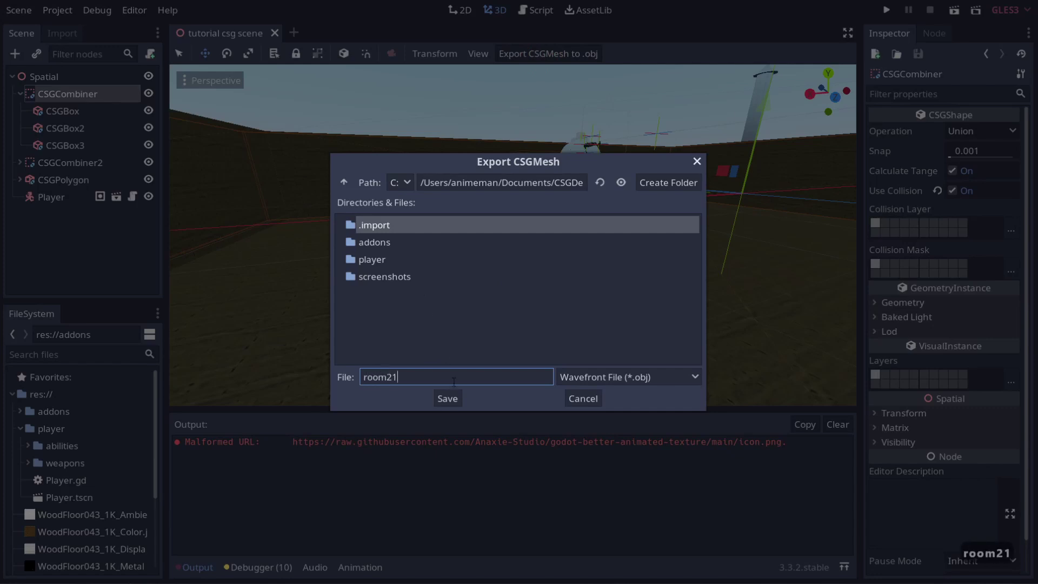
key(BackSpace)
key(BackSpace)
text(1)
key(Return)
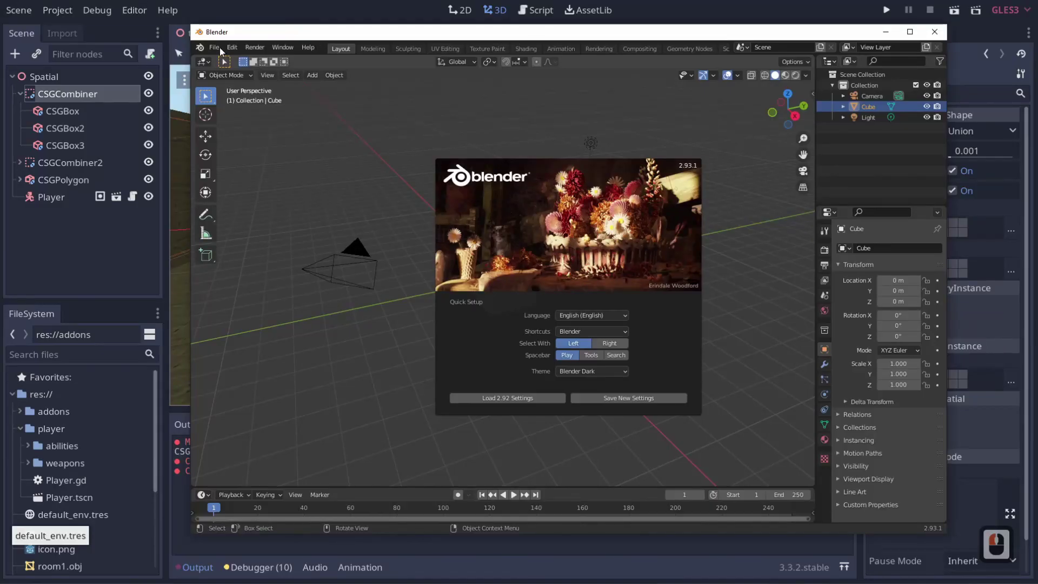
In Blender, import room1.obj from the CSGDemoProject folder as a Wavefront file and inspect the room mesh
click(220, 47)
click(219, 47)
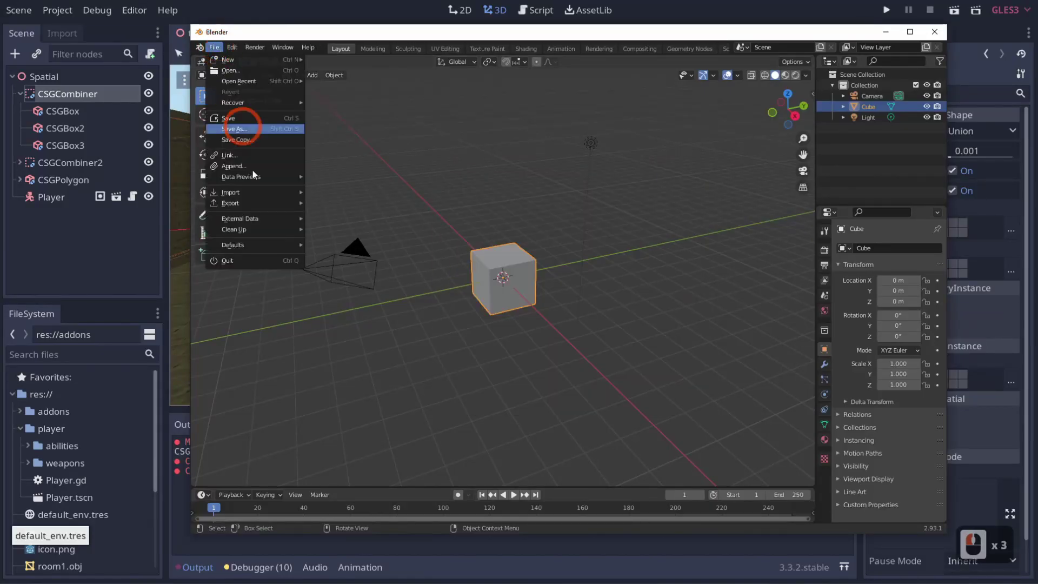
click(251, 192)
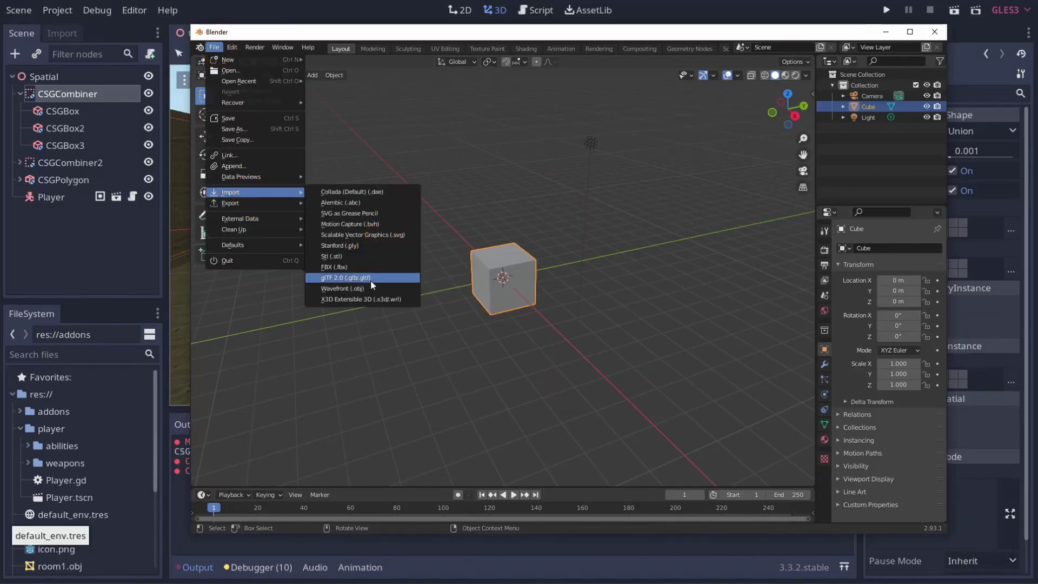
click(346, 288)
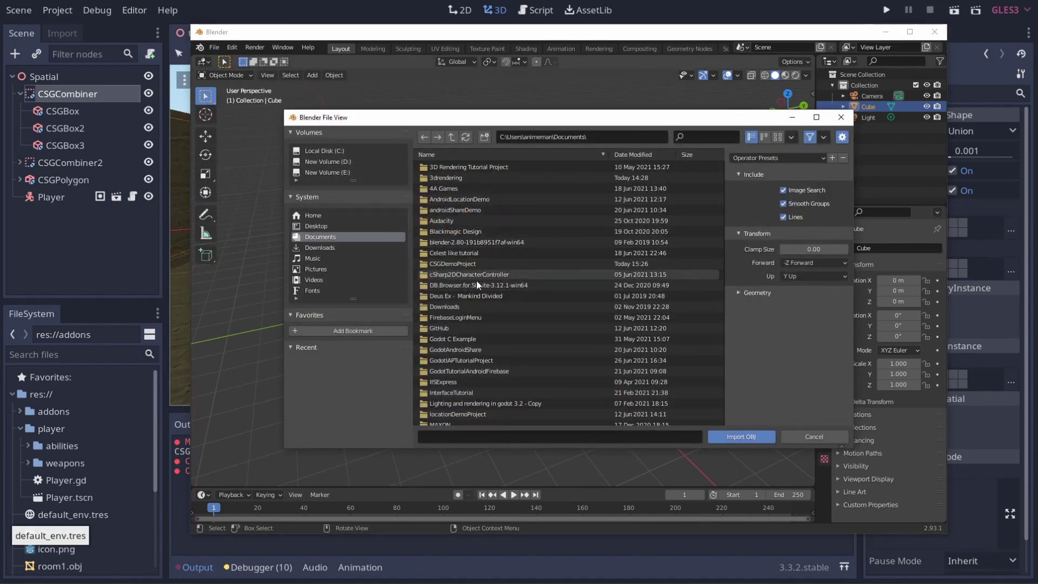
click(476, 264)
double_click(476, 264)
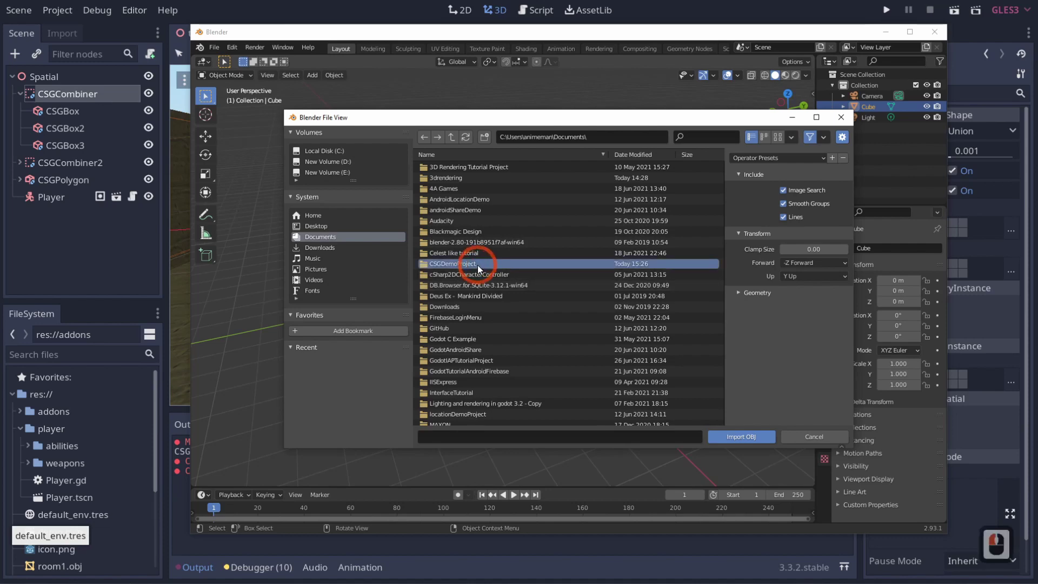
double_click(443, 220)
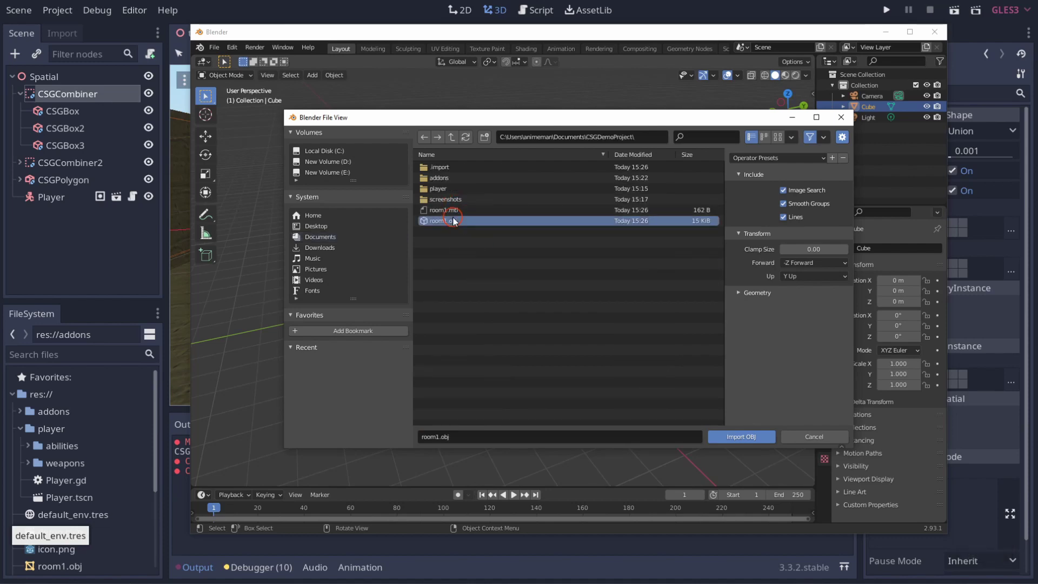
middle_drag(498, 313, 416, 310)
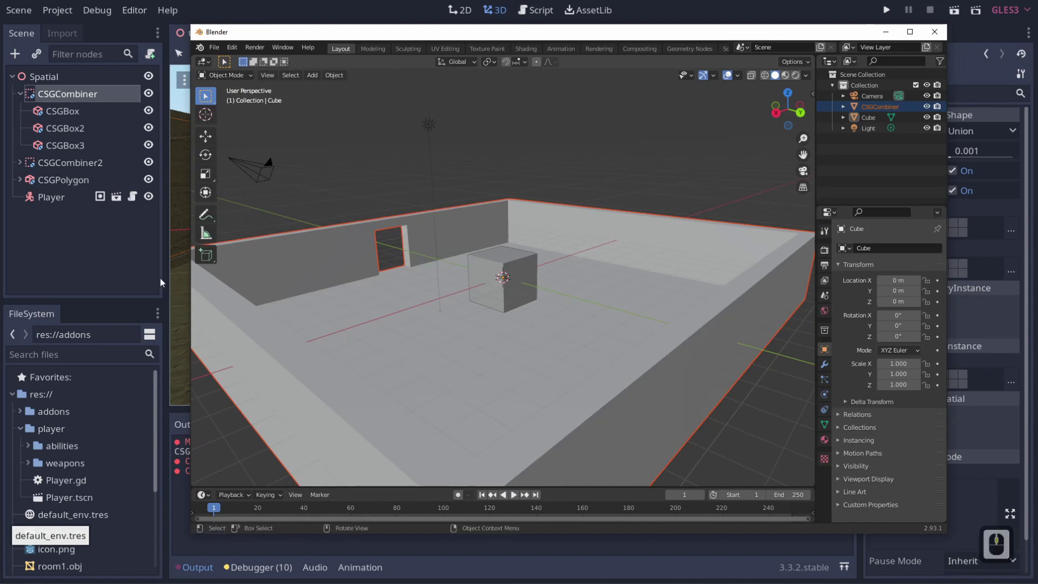
Switch back to Godot and add a new CSGCombiner node as a child of Spatial
click(111, 262)
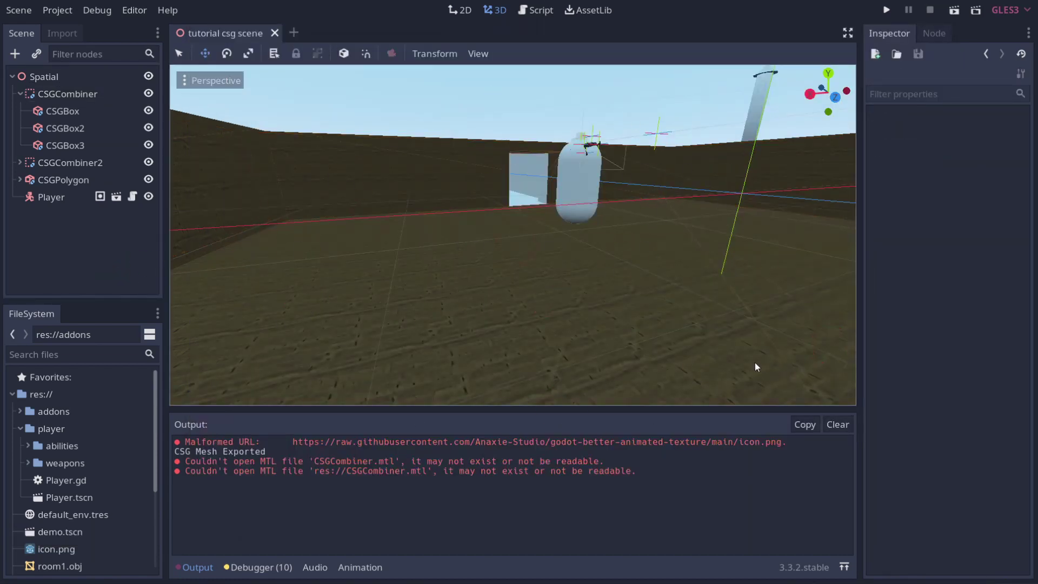
right_click(46, 77)
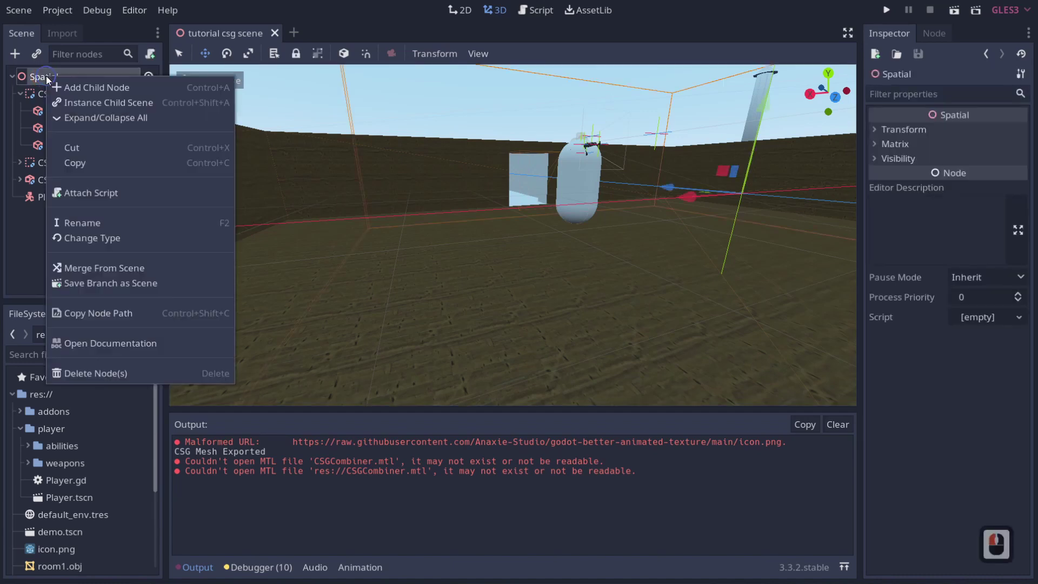
click(81, 87)
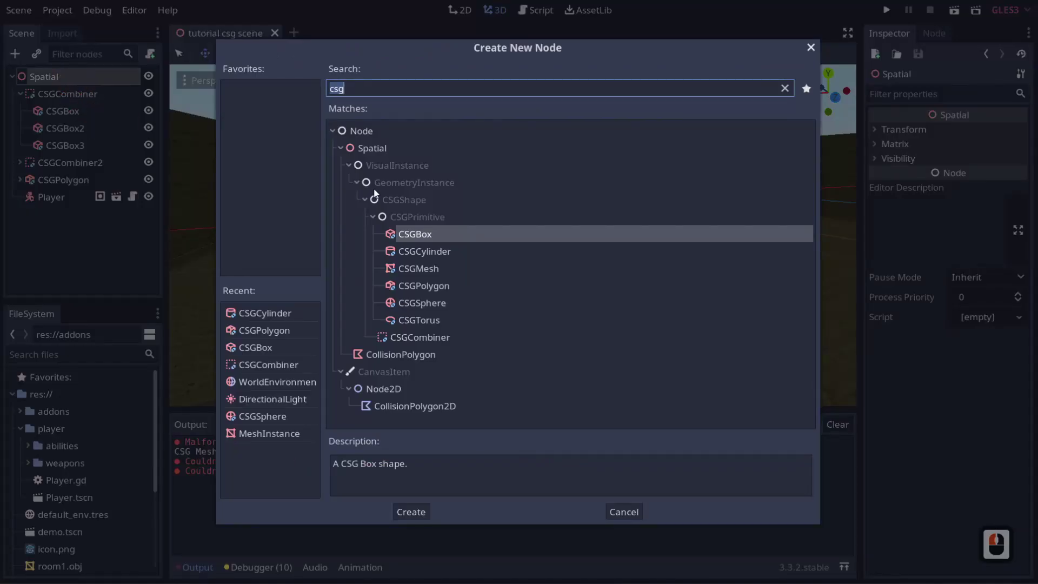
double_click(413, 338)
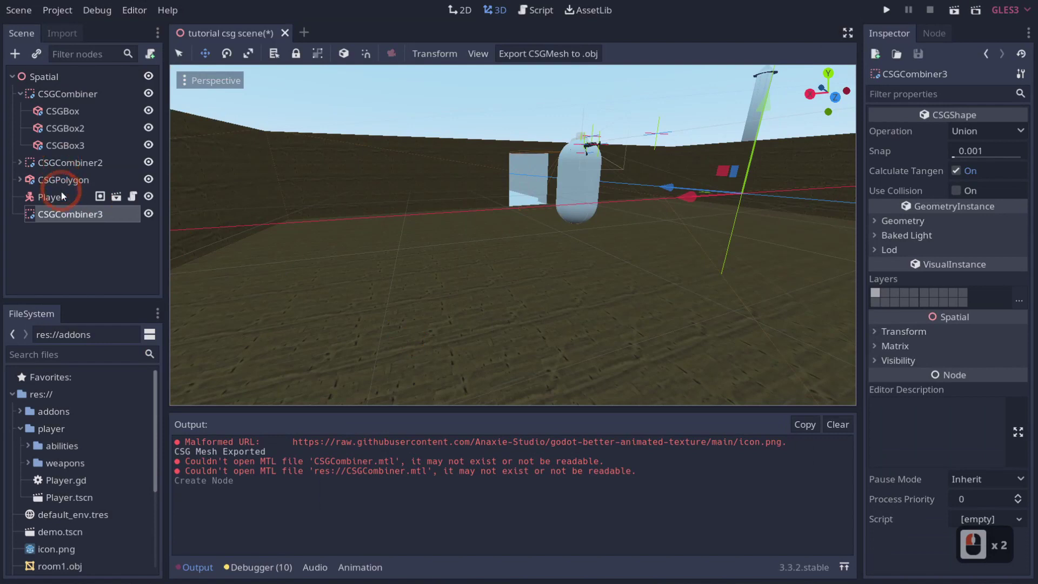
Reparent CSGPolygon, CSGCombiner2 and CSGCombiner under the new CSGCombiner3 node
drag(41, 180, 53, 220)
mouse_move(53, 160)
mouse_down()
mouse_move(55, 204)
mouse_move(56, 180)
mouse_up()
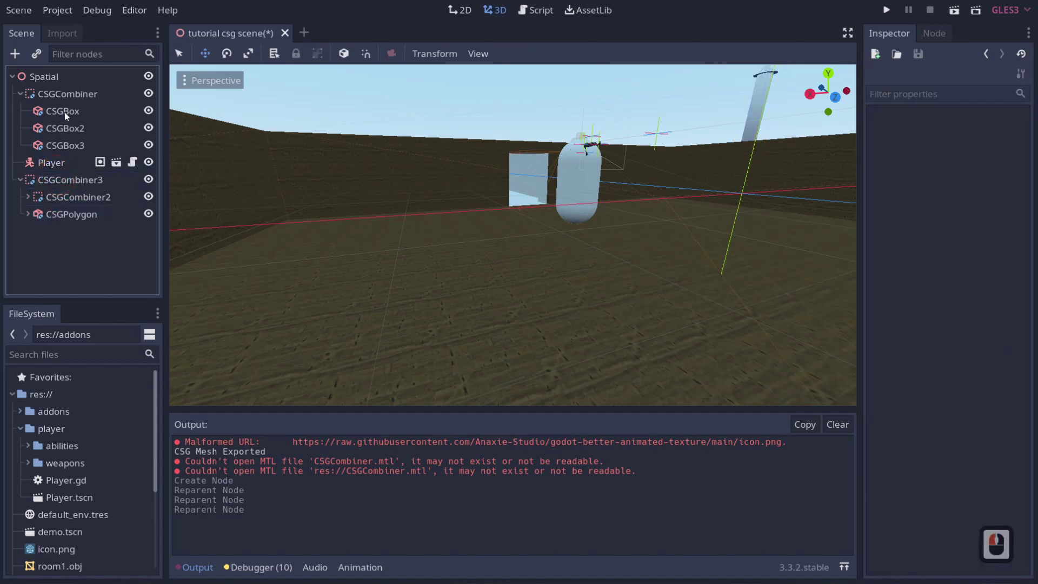
drag(63, 96, 57, 184)
click(27, 163)
Export the mesh of CSGCombiner3 to OBJ, overwriting the existing room1.obj file
click(69, 111)
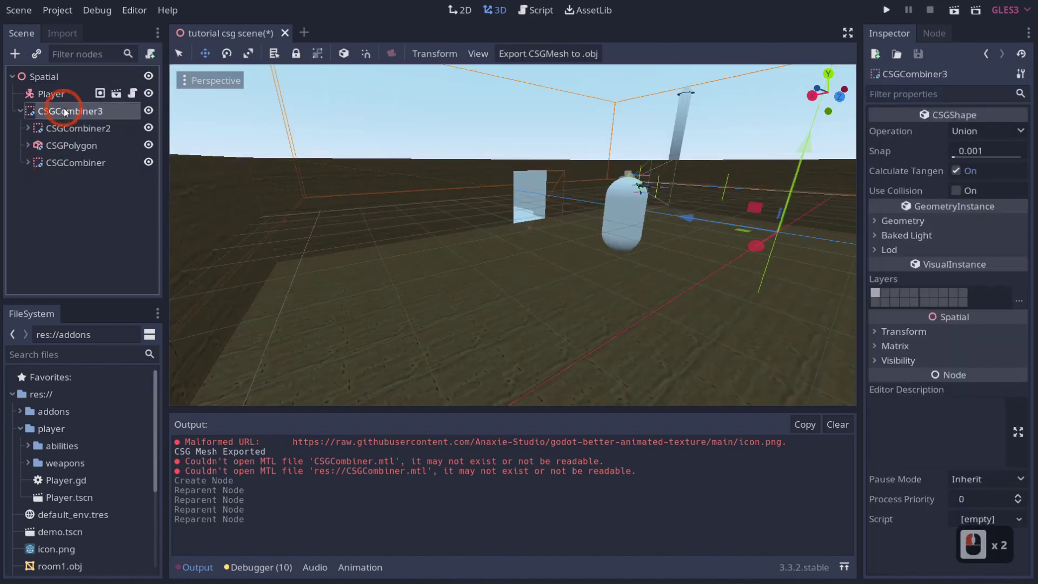
click(525, 54)
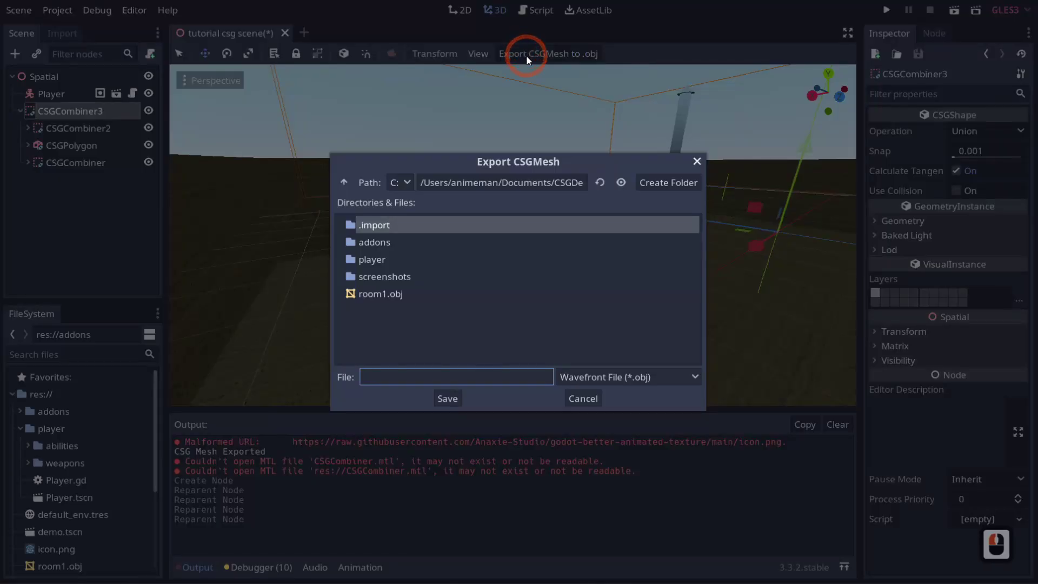
double_click(393, 297)
click(484, 299)
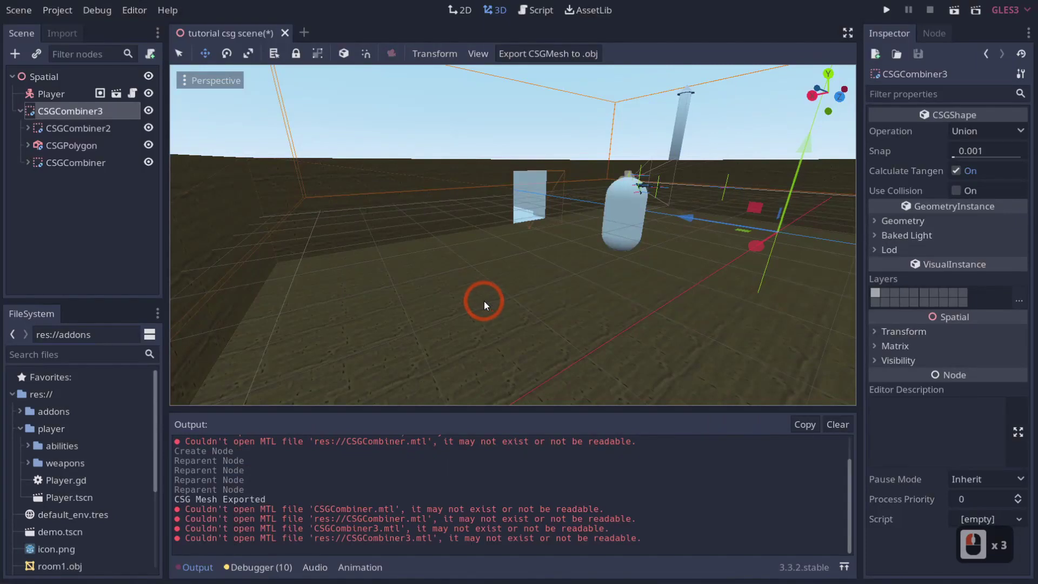
Switch to Blender and try to import the re-exported level as a Wavefront file, choosing room1.mtl from the CSGDemoProject folder
key(alt+Tab)
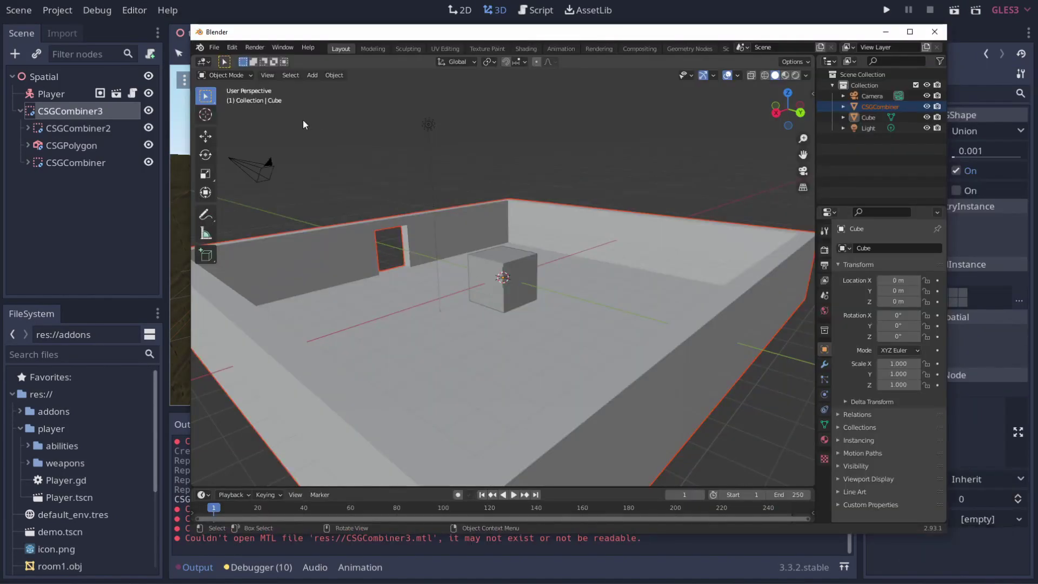
click(215, 48)
click(250, 193)
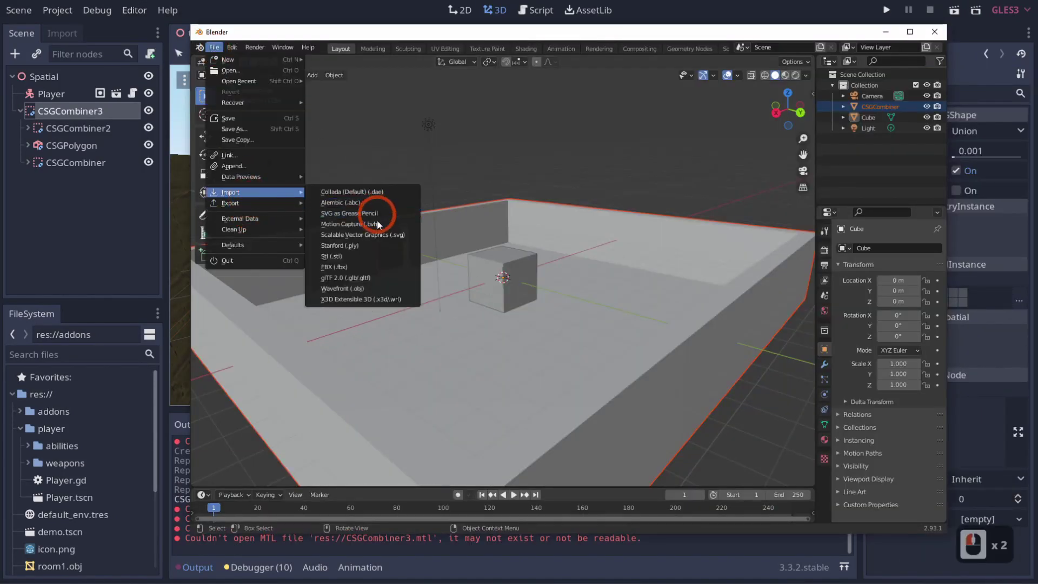
click(362, 289)
double_click(458, 220)
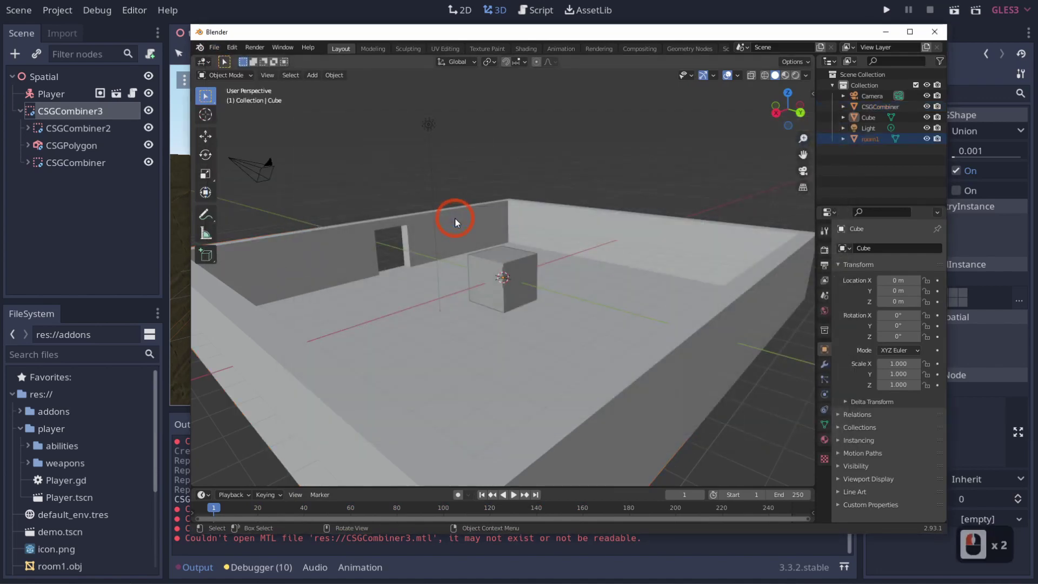
Import room1.obj from the CSGDemoProject folder as a Wavefront file
click(215, 47)
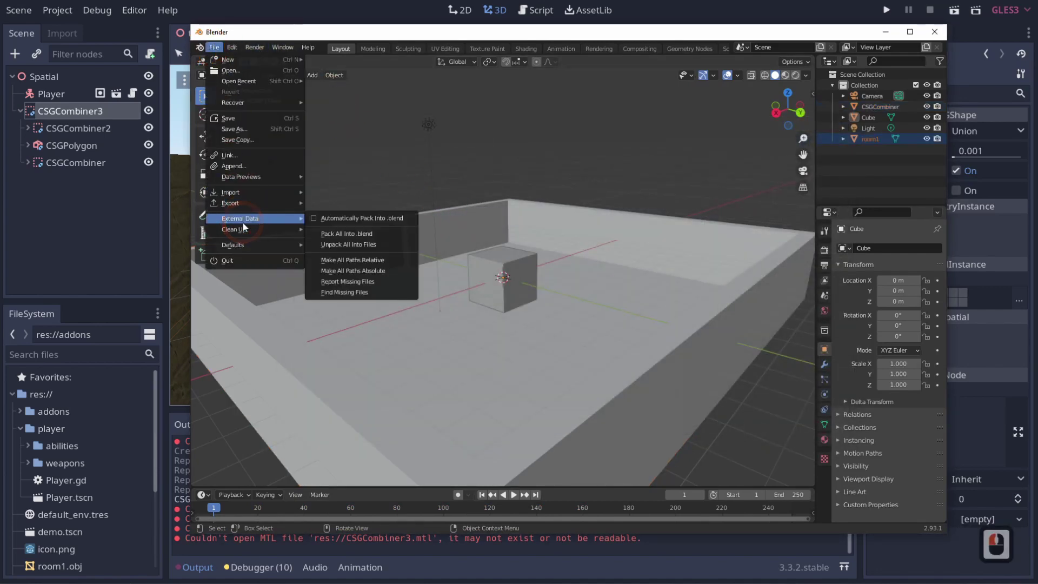
mouse_move(248, 194)
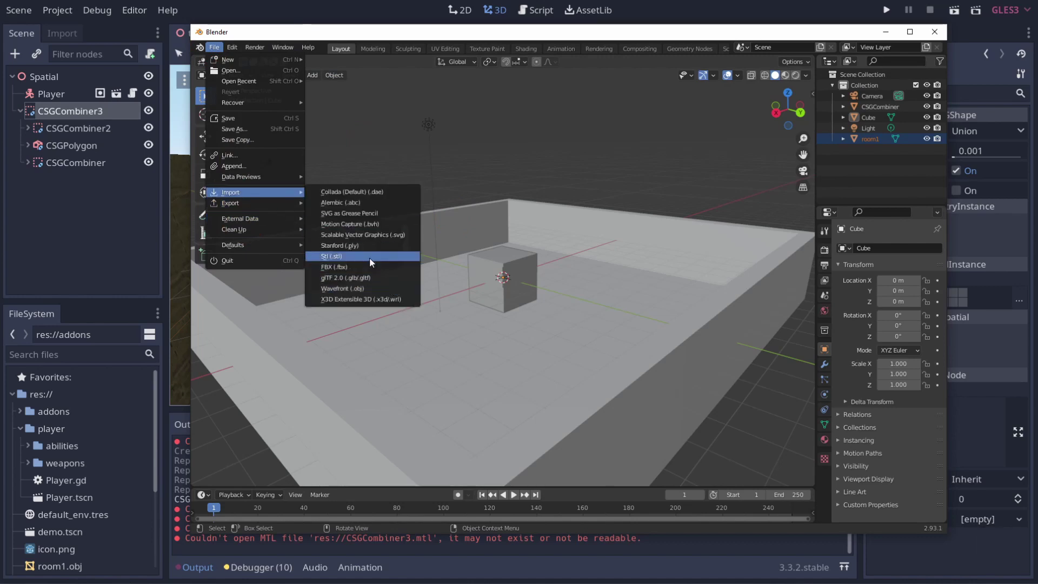
click(364, 287)
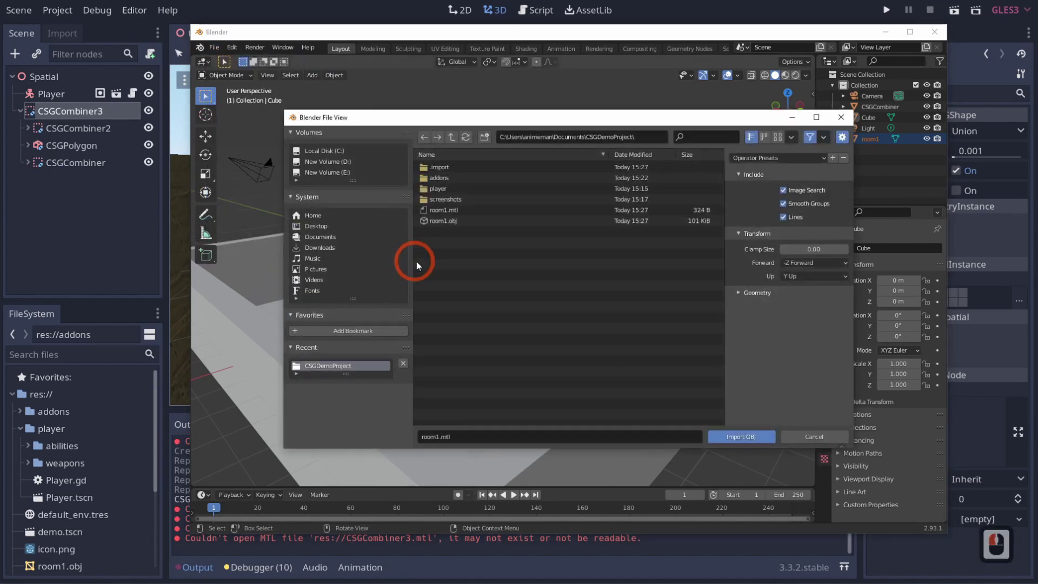
click(444, 221)
double_click(446, 221)
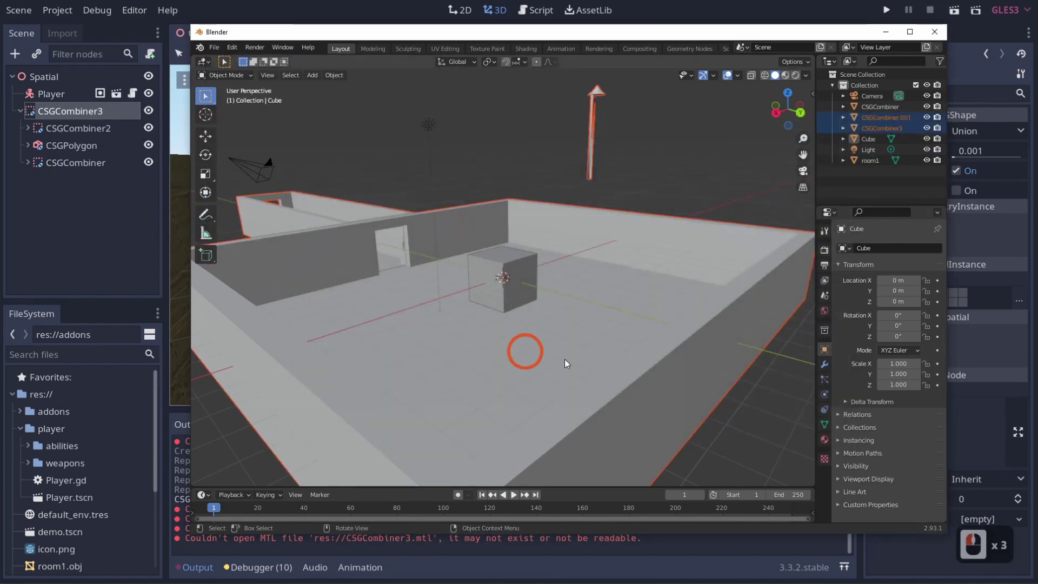
Clear the selection and examine the imported combined level, including both rooms, the doorway and the tall separate shape, from several angles
click(543, 326)
middle_drag(528, 332, 514, 308)
key(a)
shift+middle_drag(514, 308, 499, 397)
click(516, 238)
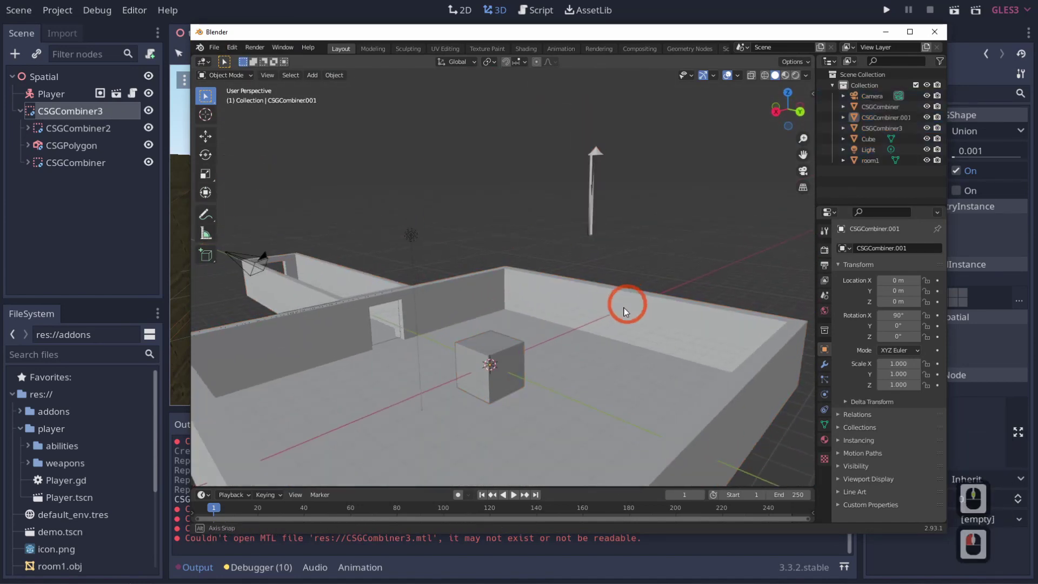
middle_drag(626, 307, 461, 246)
middle_drag(463, 249, 632, 274)
shift+middle_drag(520, 304, 601, 248)
scroll(601, 247, down, 3)
middle_drag(545, 304, 534, 295)
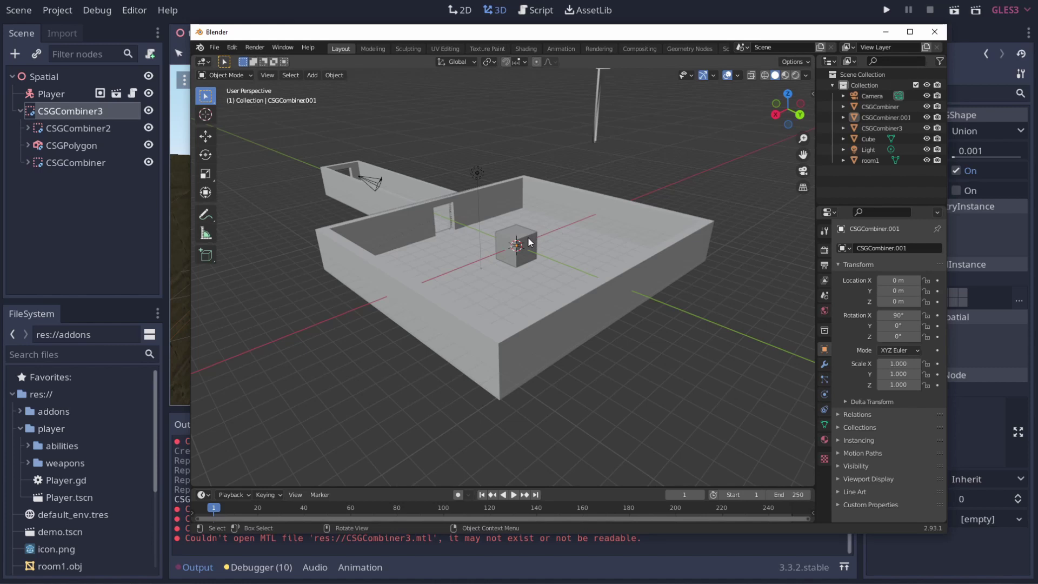
click(1037, 303)
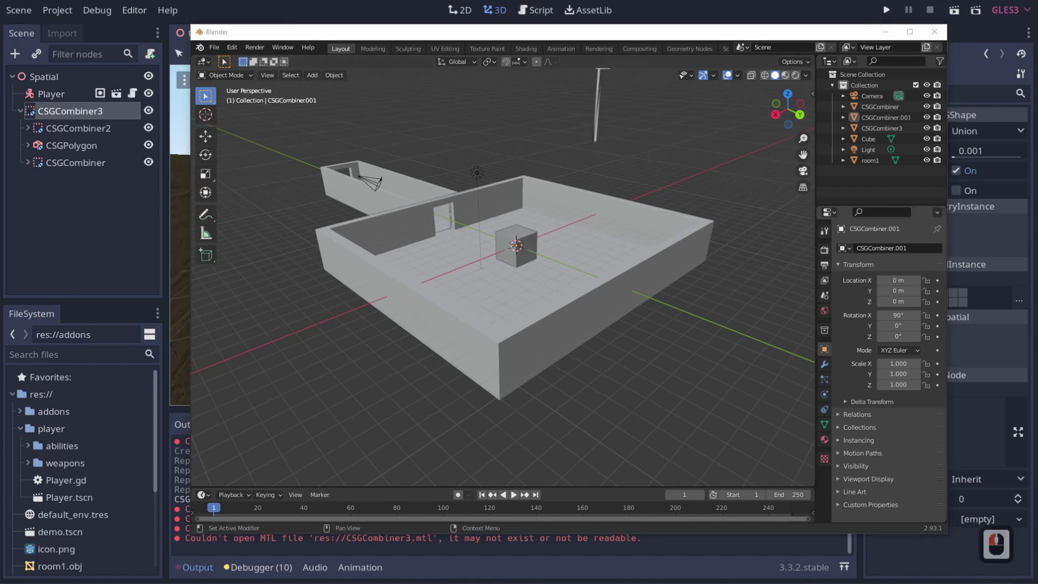